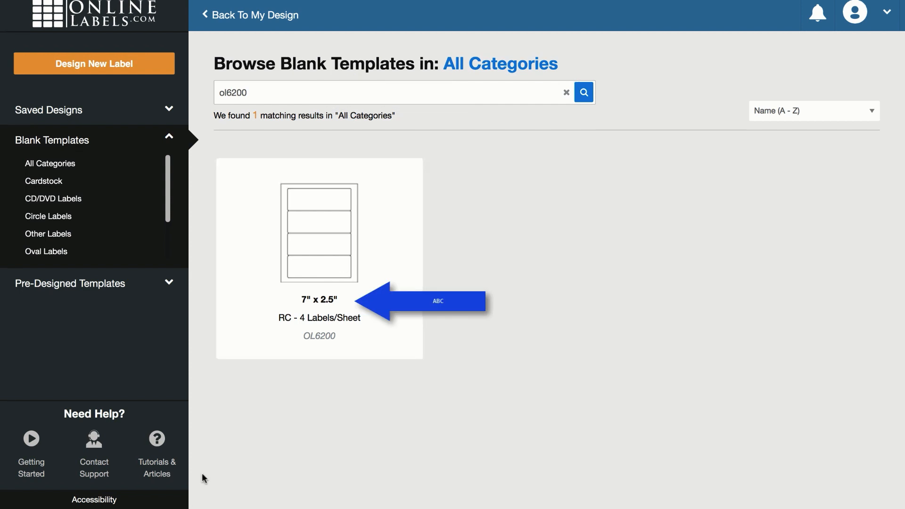
- Start a new Standard Design Mode design on the OL6200 7" x 2.5" label and zoom in
click(338, 263)
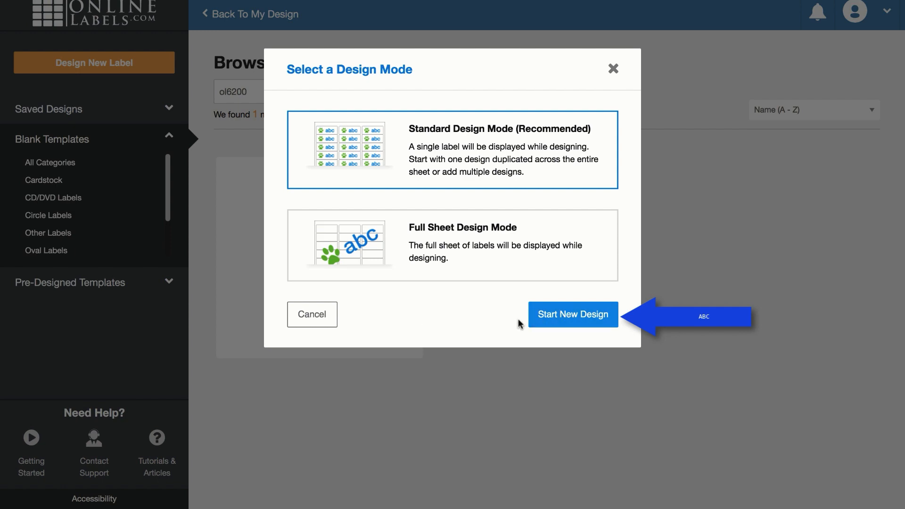
click(568, 314)
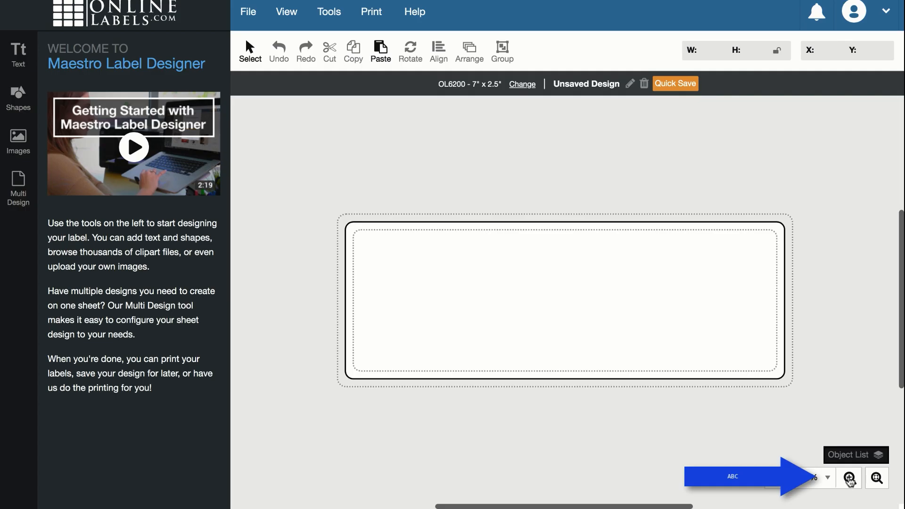
click(850, 478)
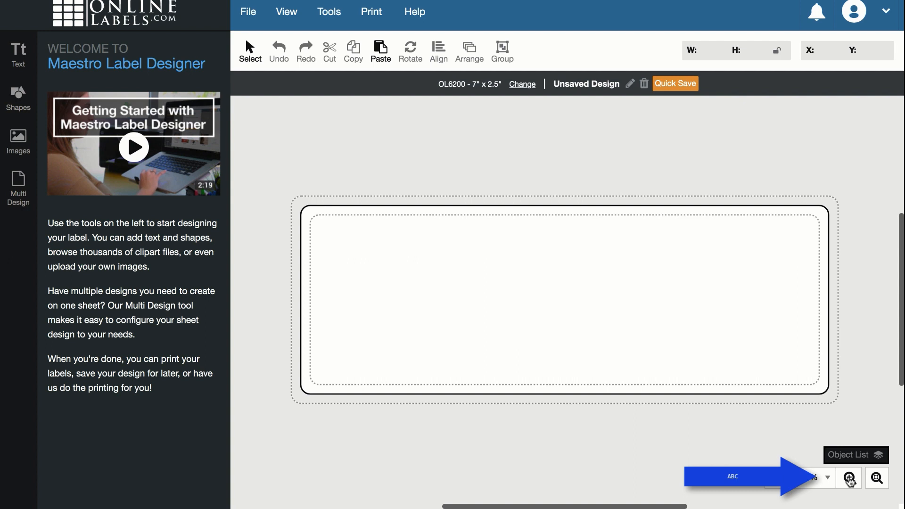
- Upload 'Official NEXT Logo high res flat.png' into Uploaded Images
click(850, 479)
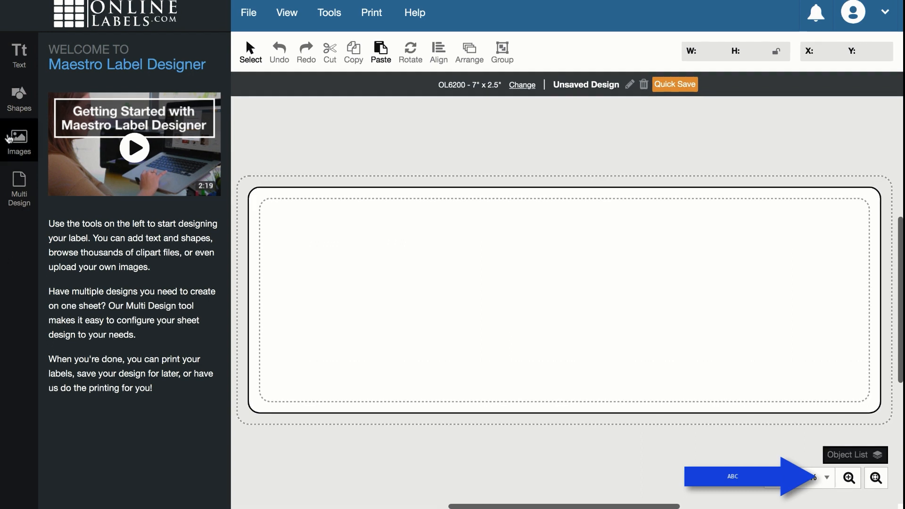
click(9, 139)
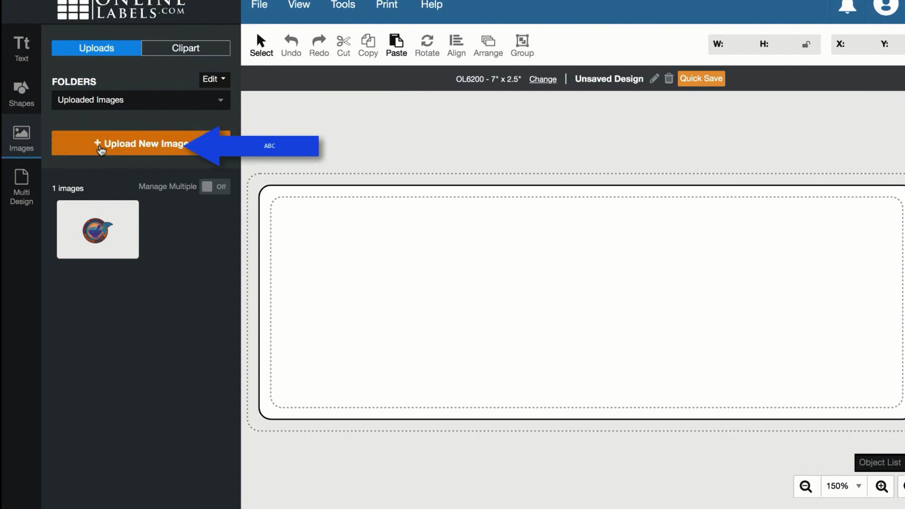
click(100, 150)
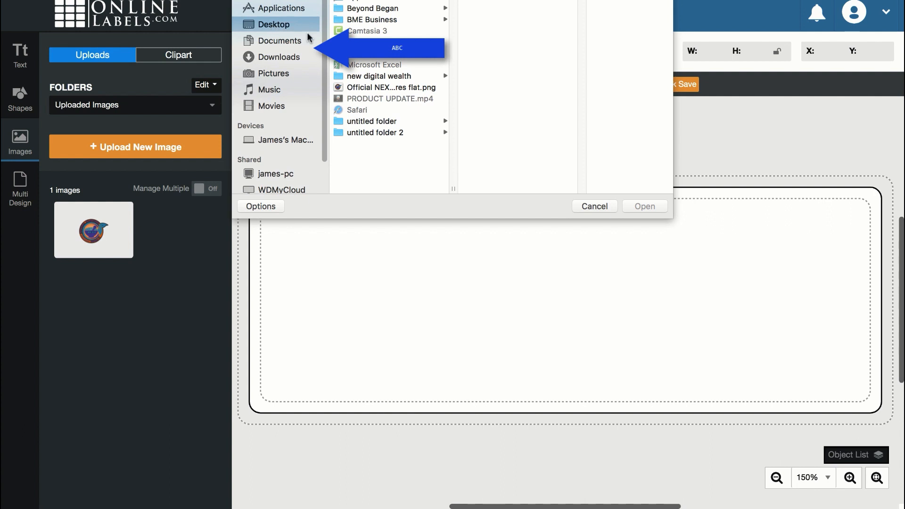
click(364, 89)
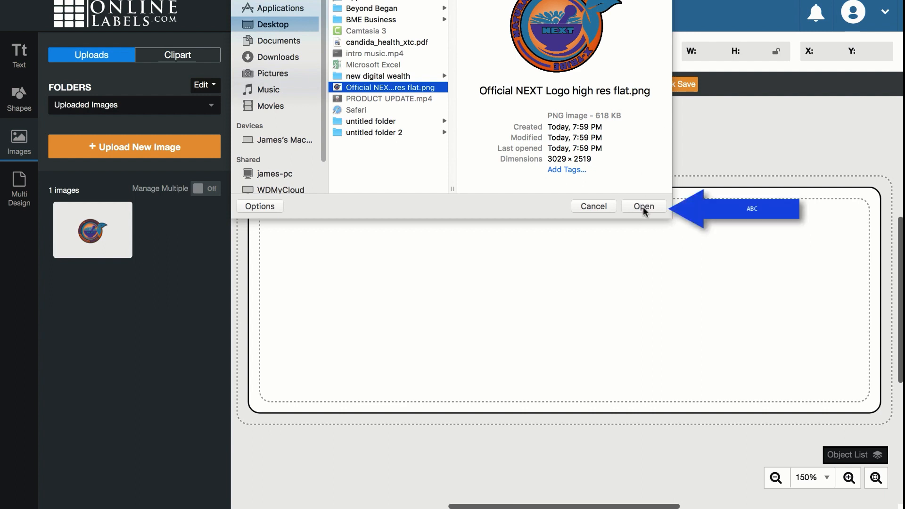
click(644, 206)
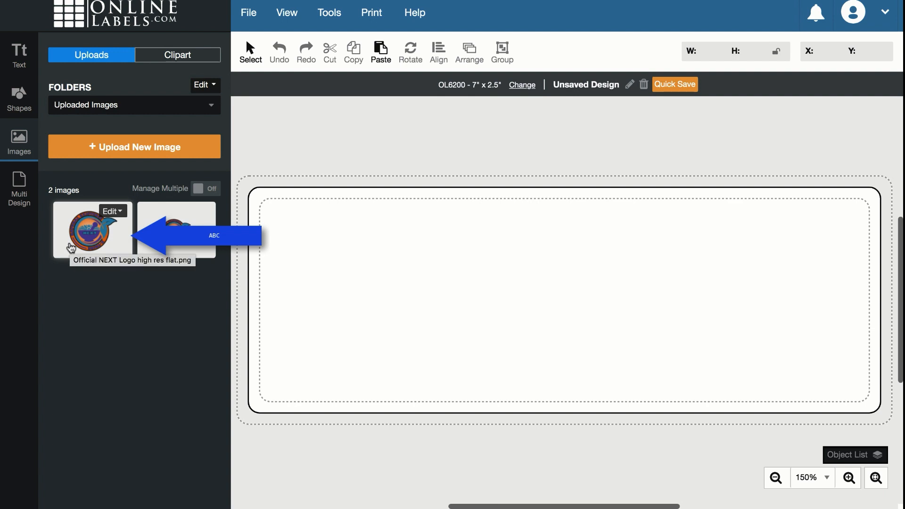
click(71, 247)
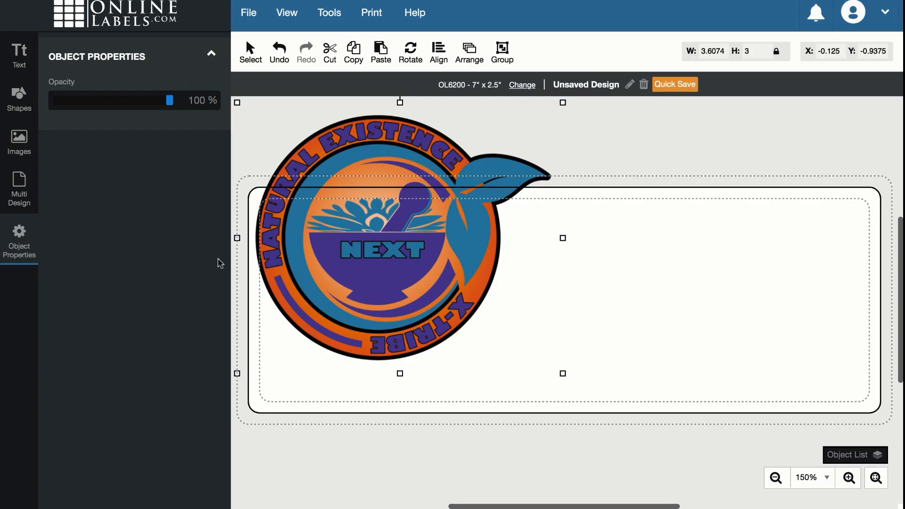
- Centre the NEXT logo near the top and shrink it to 1.5362 x 1.2776 inches
drag(297, 259, 518, 326)
drag(556, 297, 537, 302)
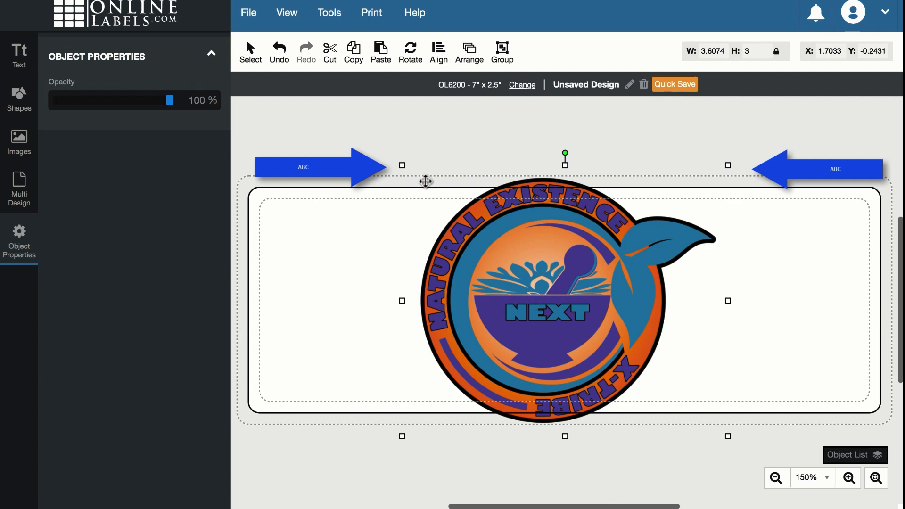
drag(401, 165, 605, 324)
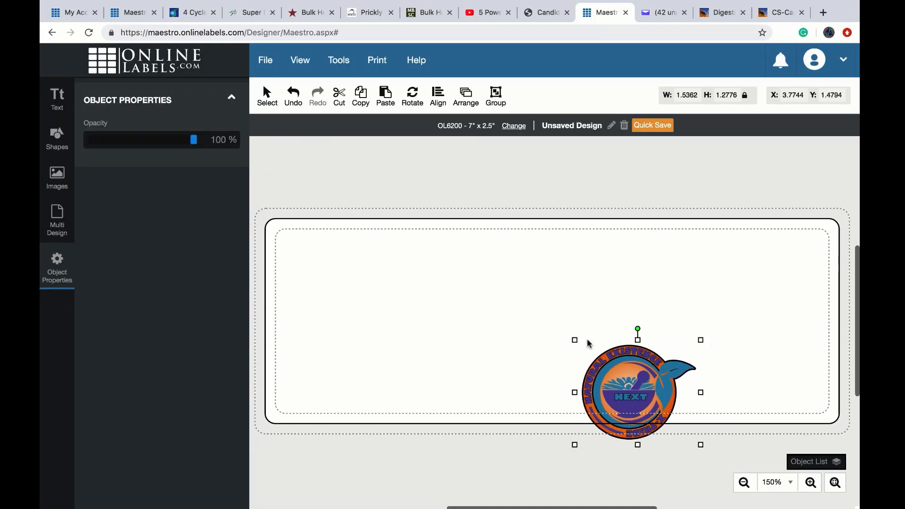
drag(630, 388, 530, 269)
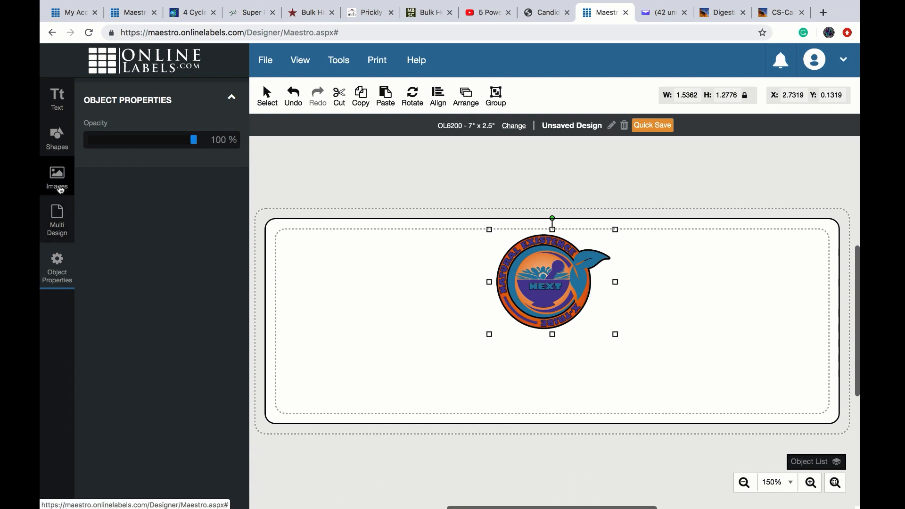
- Set the Shapes fill colour to hex 3287ae
click(56, 138)
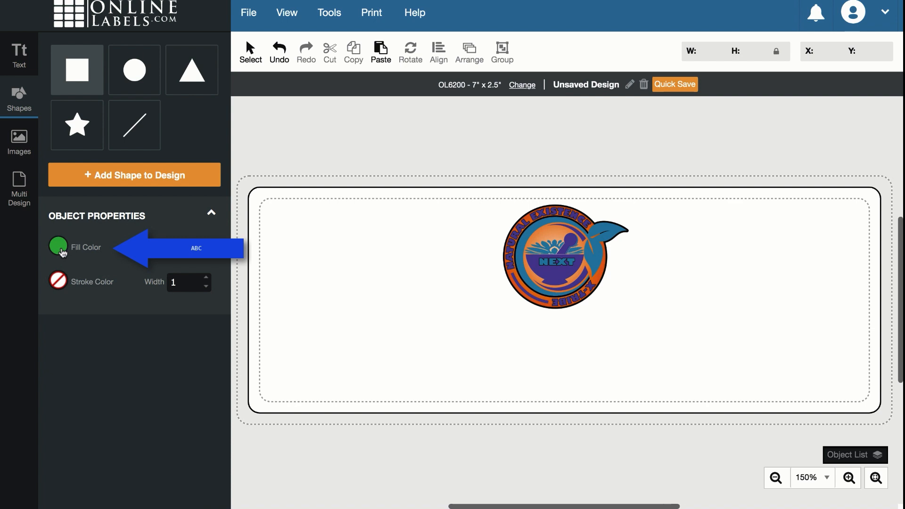
click(58, 246)
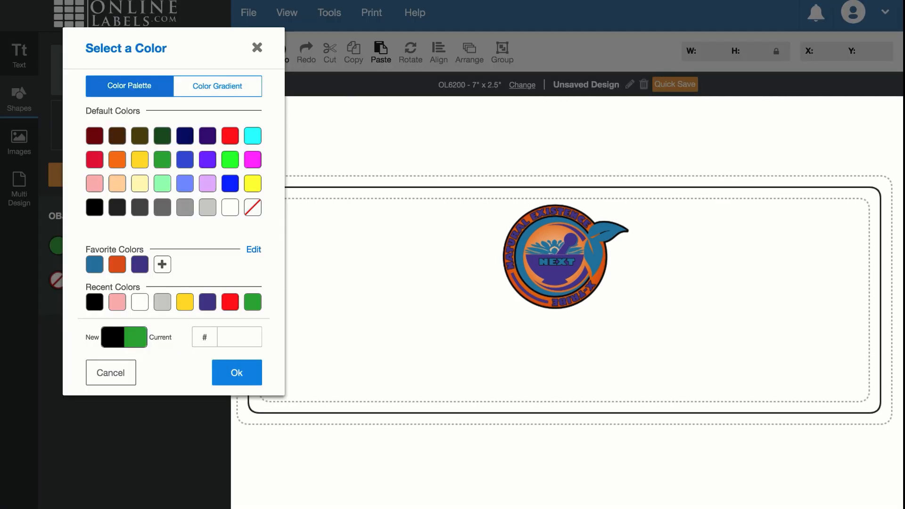
text(32)
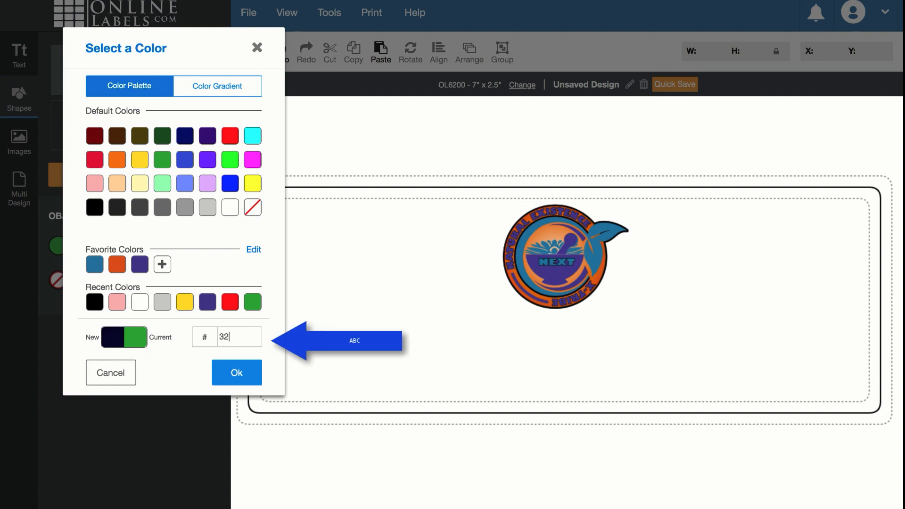
text(87)
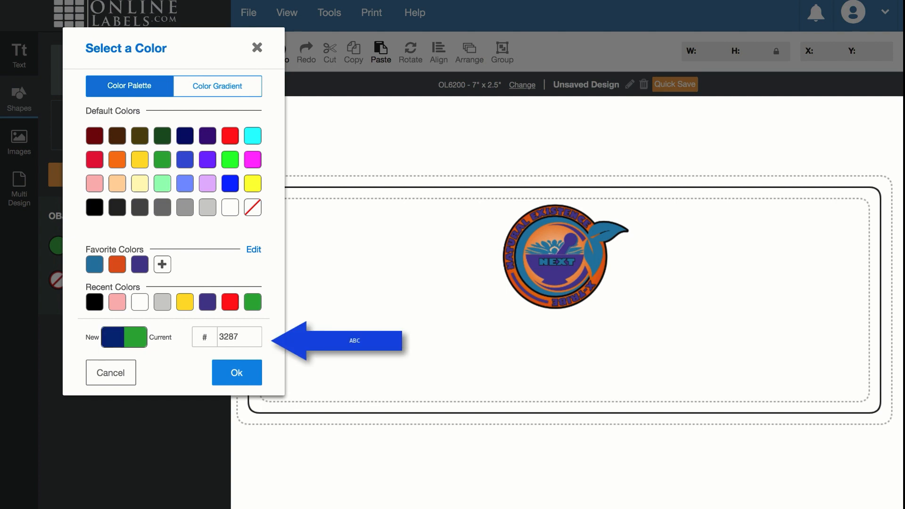
text(ae)
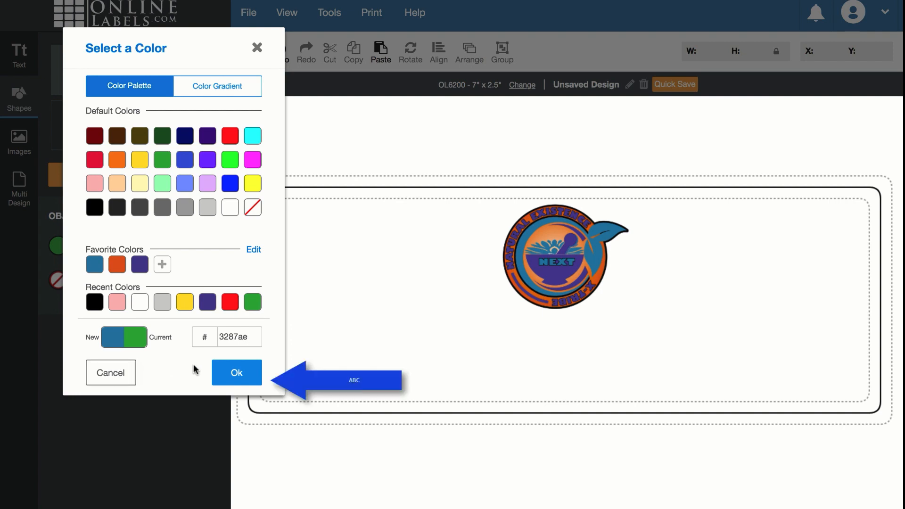
click(241, 376)
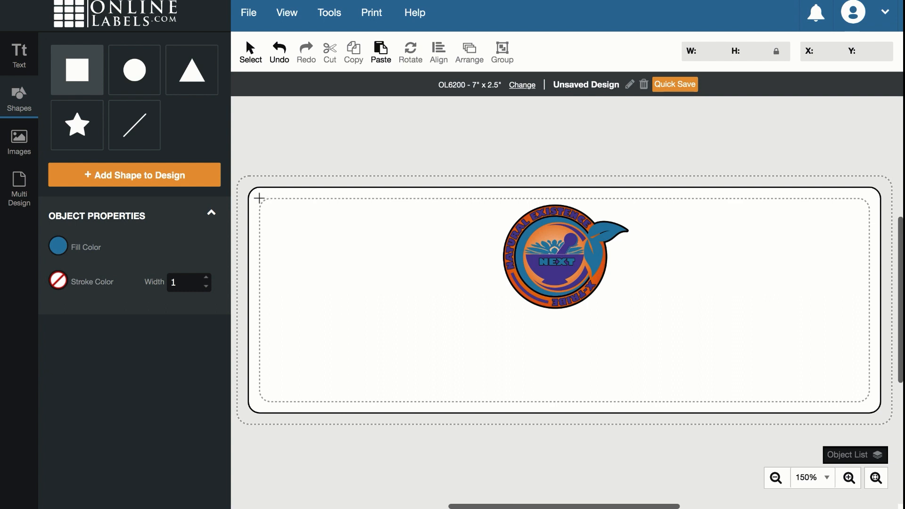
- Draw a 3287ae rectangle across the label's safe area and send it behind the logo
drag(260, 199, 870, 404)
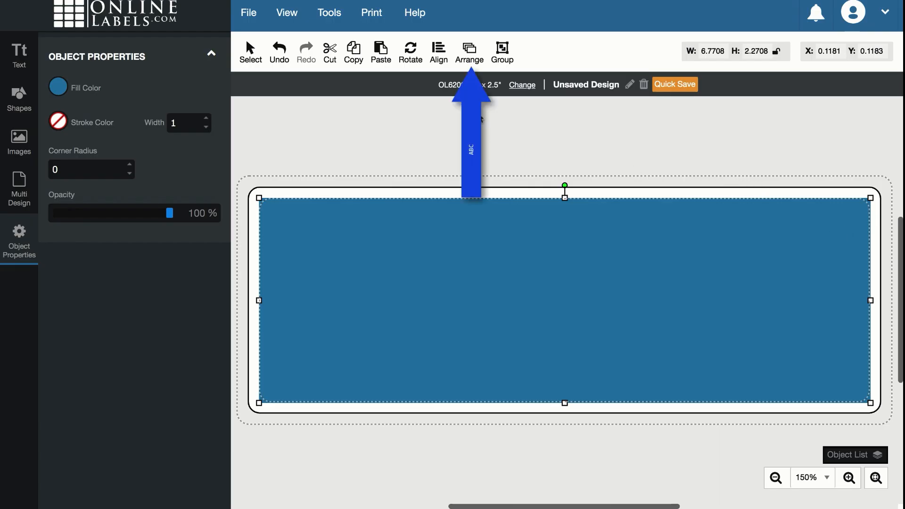
click(469, 64)
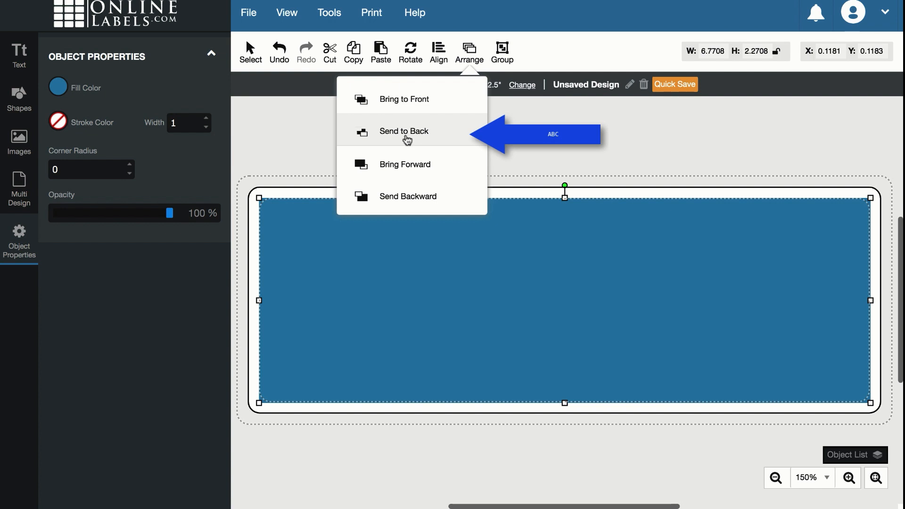
click(407, 132)
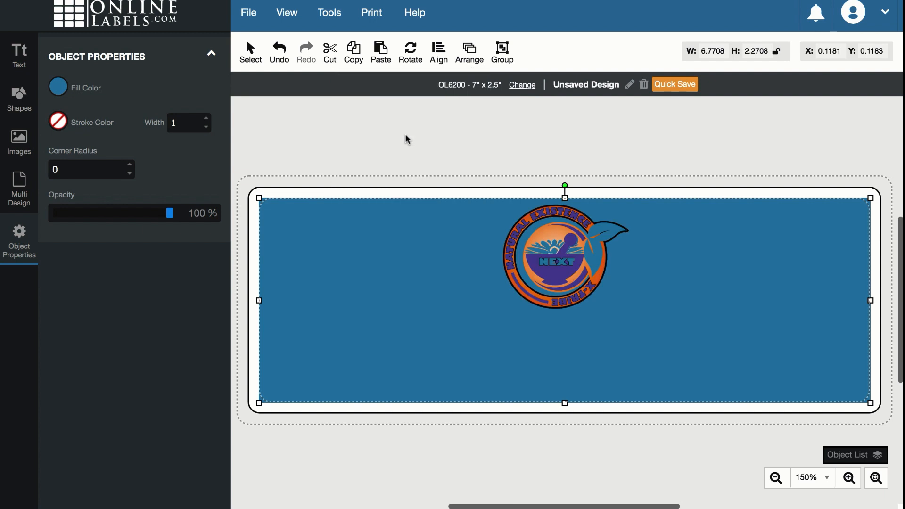
click(406, 140)
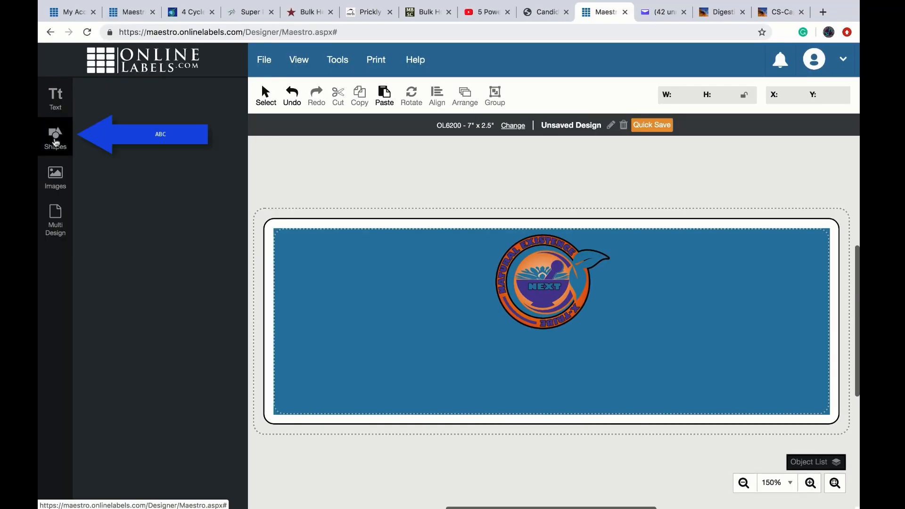
- Give new shapes no fill and a black 000000 outline
click(55, 140)
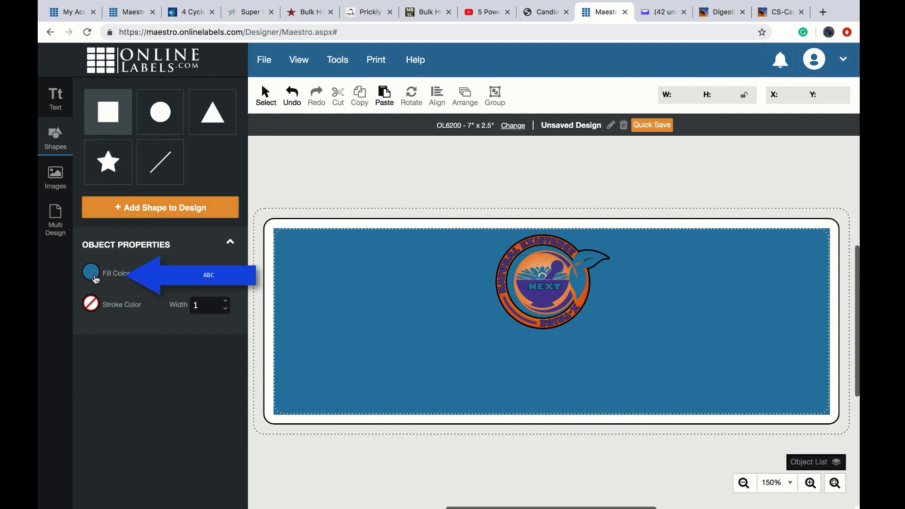
click(91, 272)
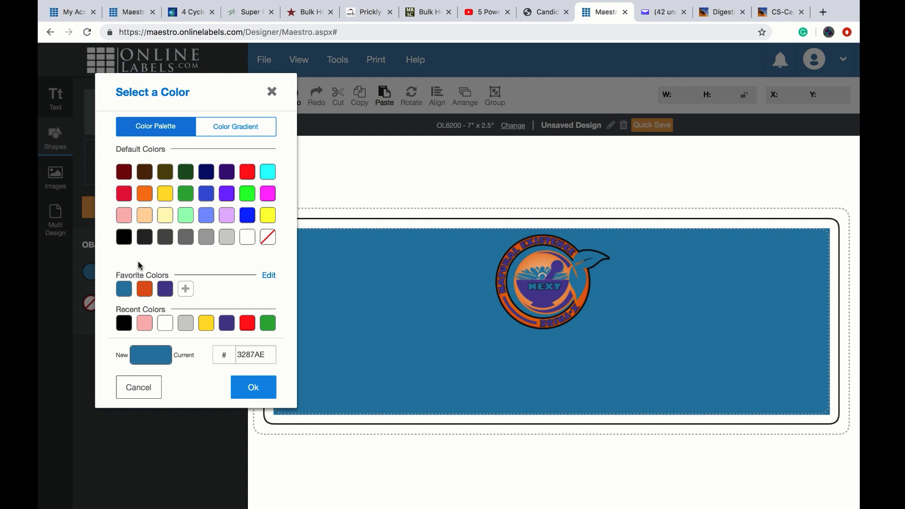
click(268, 237)
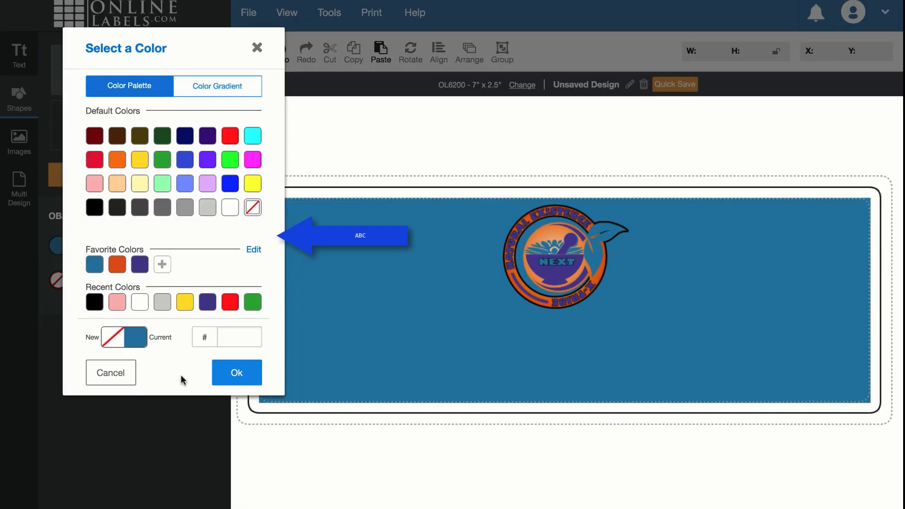
click(237, 375)
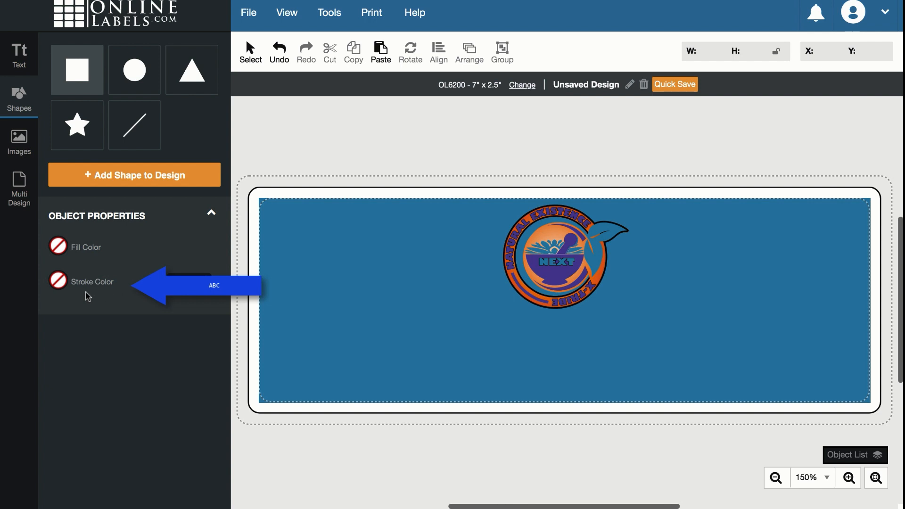
click(58, 282)
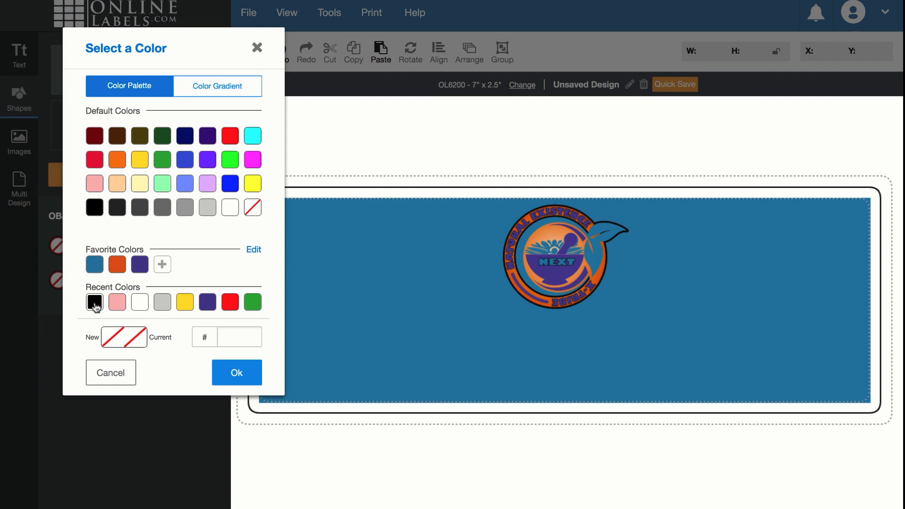
click(95, 305)
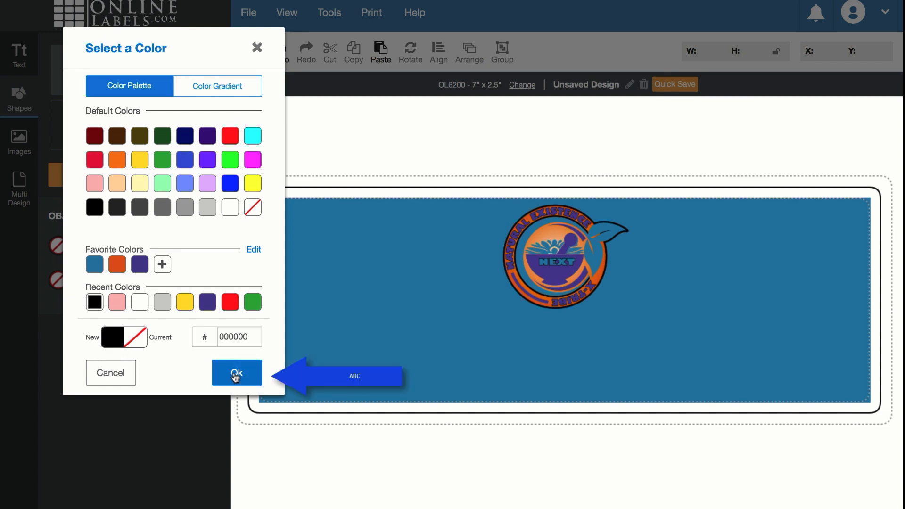
click(236, 375)
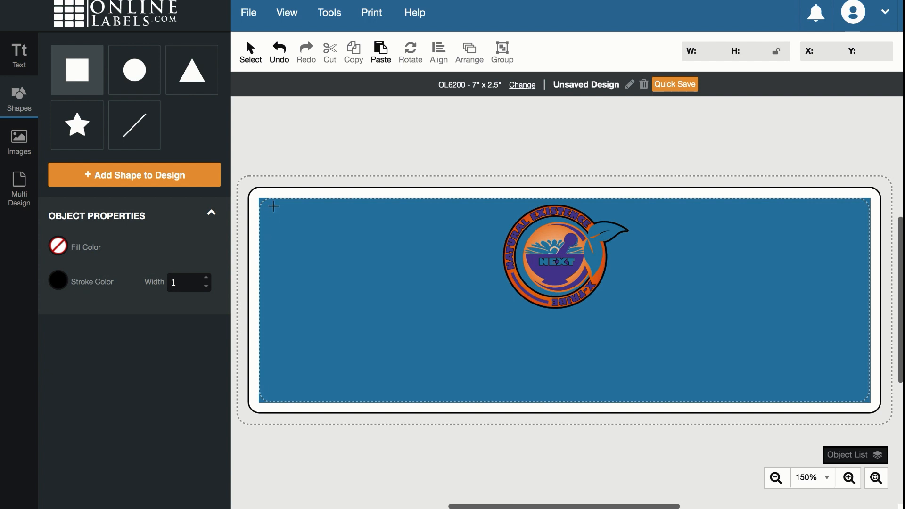
- Draw a black-outlined rectangle at the label's top-left, keeping outline width at 1
mouse_move(273, 206)
mouse_down()
mouse_move(278, 237)
mouse_move(295, 251)
mouse_move(425, 311)
mouse_up()
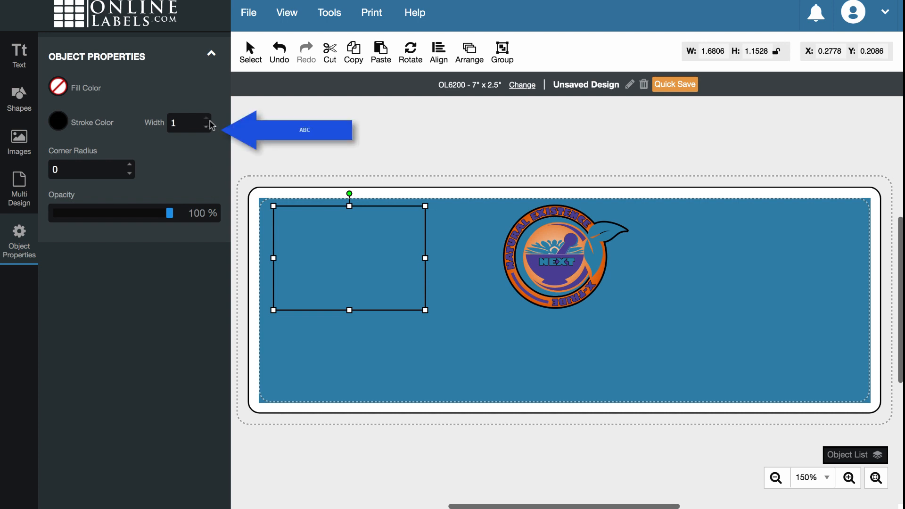
click(209, 121)
click(210, 120)
click(210, 121)
click(210, 121)
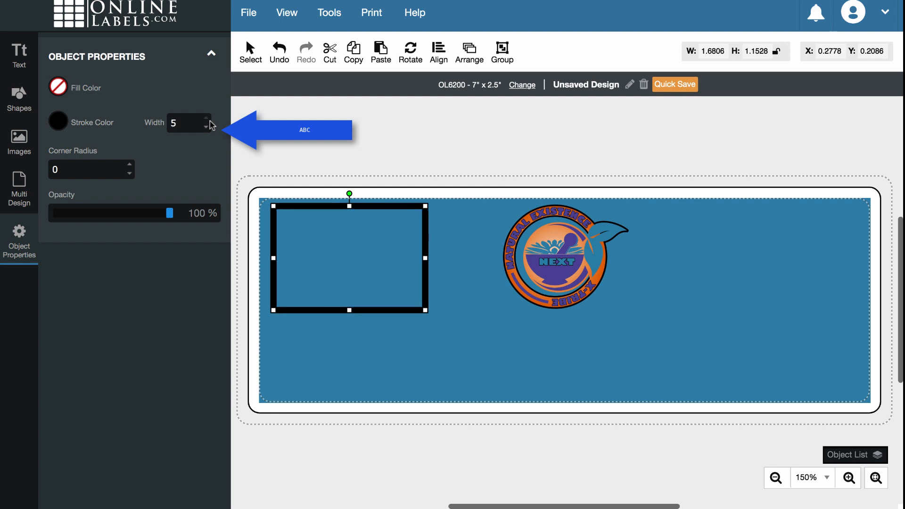
click(208, 128)
click(207, 127)
click(207, 128)
click(208, 128)
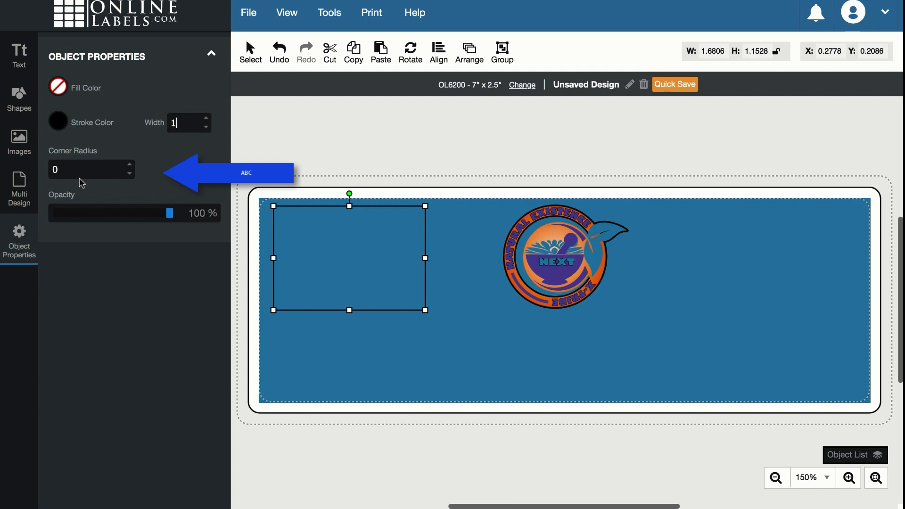
- Round the rectangle's corners to a 0.1125 radius
click(130, 166)
click(130, 166)
click(131, 166)
click(130, 166)
click(132, 168)
click(132, 167)
click(132, 167)
click(133, 167)
click(132, 167)
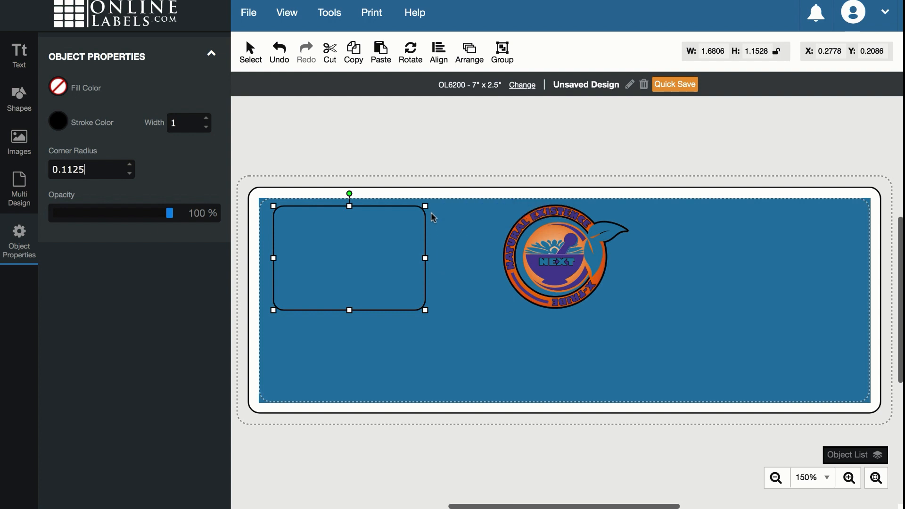
click(356, 342)
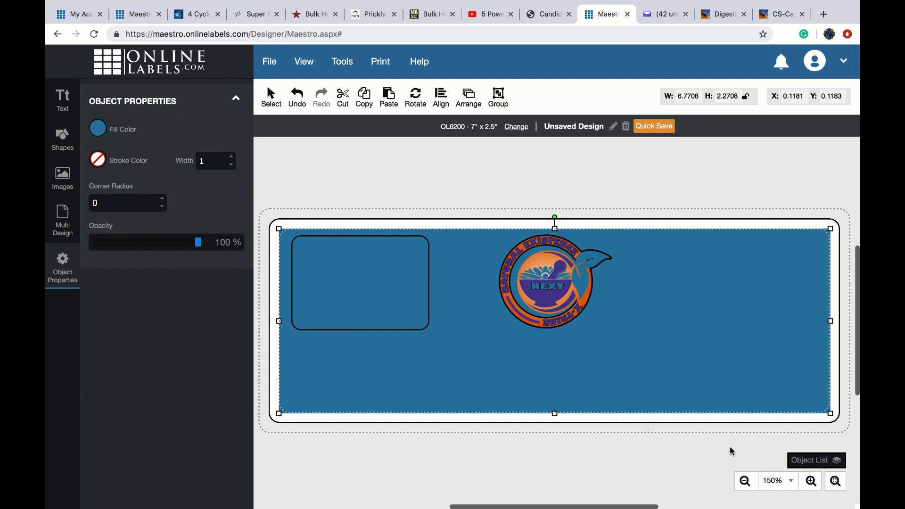
- Zoom the label view to 200% and scroll horizontally to reposition it
click(811, 482)
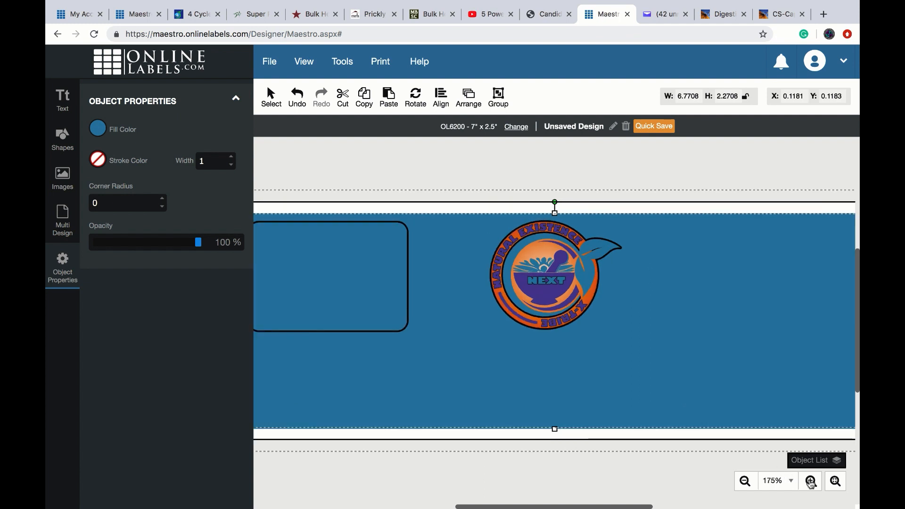
click(811, 482)
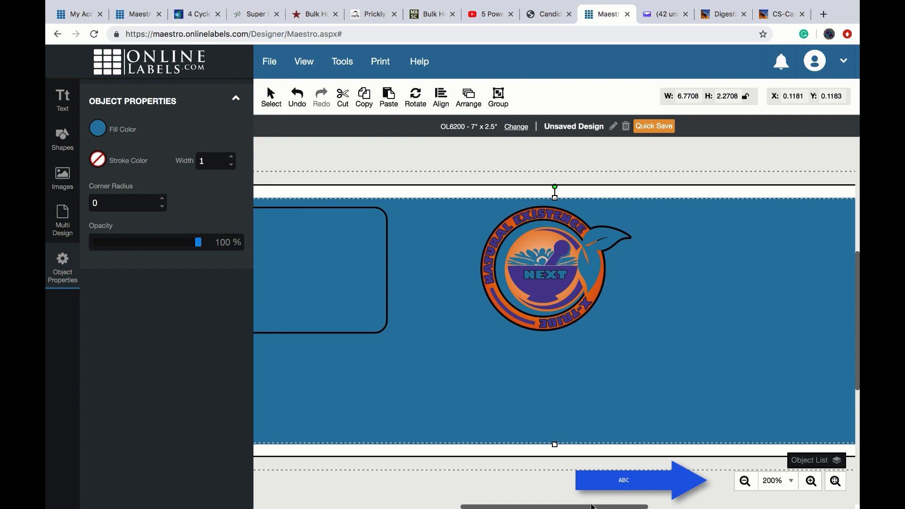
drag(592, 507, 532, 507)
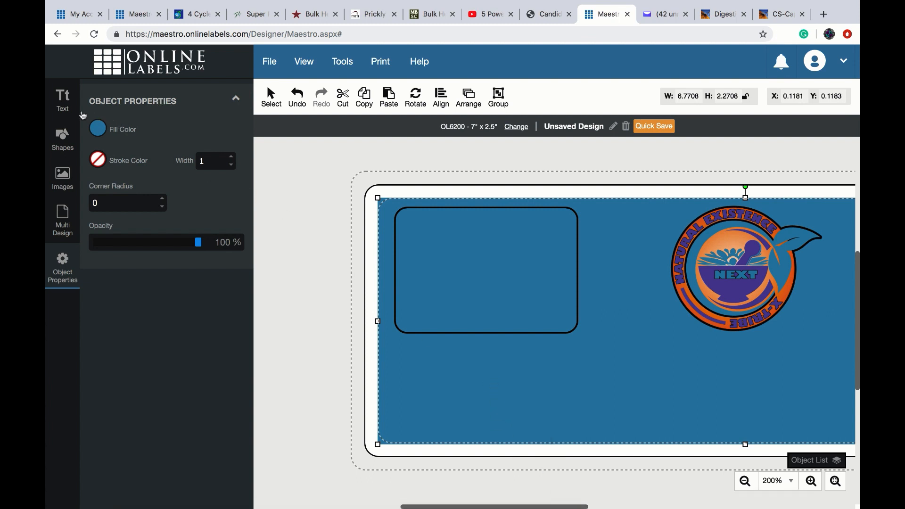
click(64, 106)
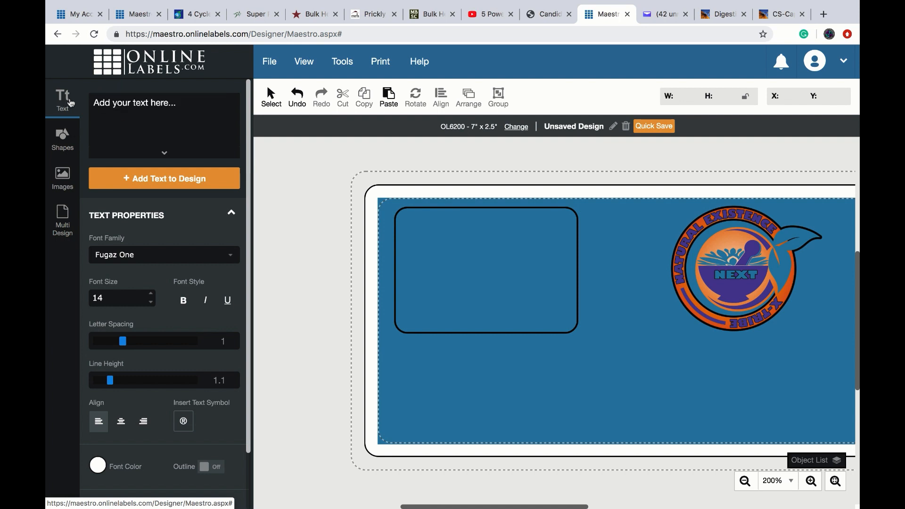
- Type 'Supplement Facts' in the new text box, in Fugaz One size 14
click(122, 108)
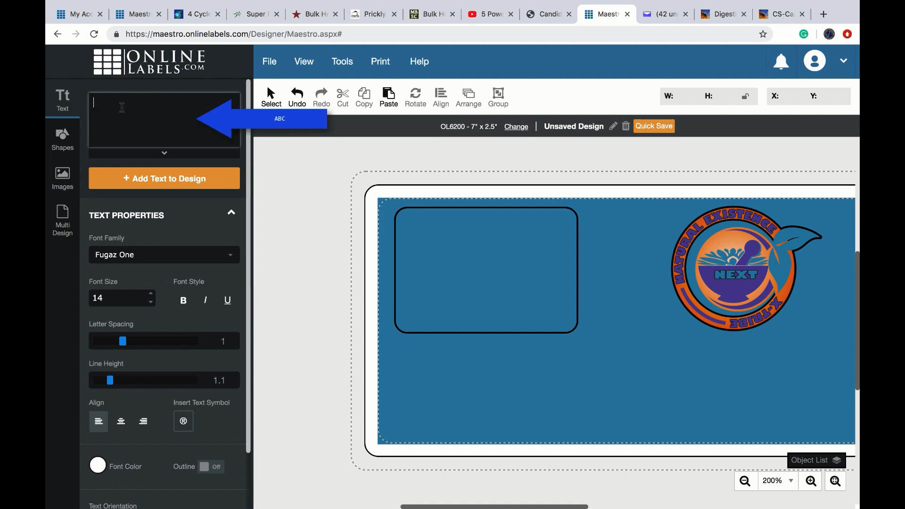
text(Supp)
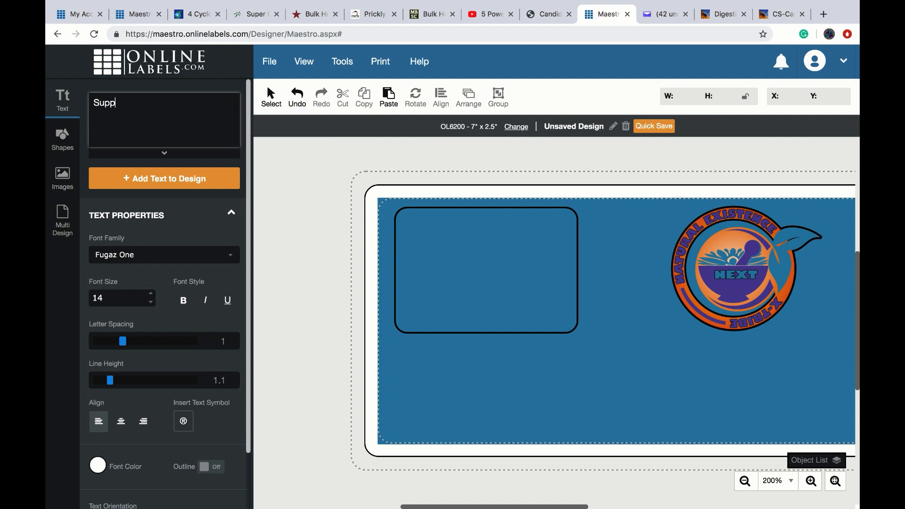
text(lement Facts)
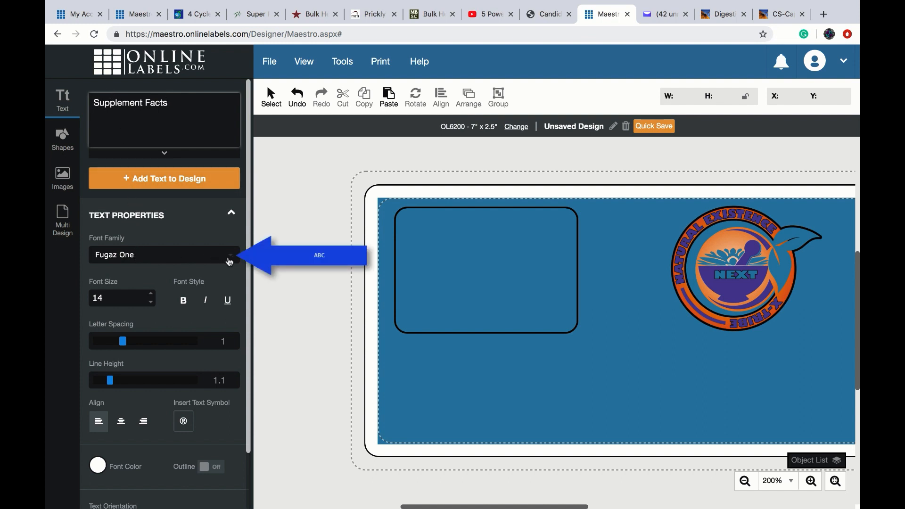
- Lower the text's font size from 14 to 10 and switch its font to Tauri
click(231, 259)
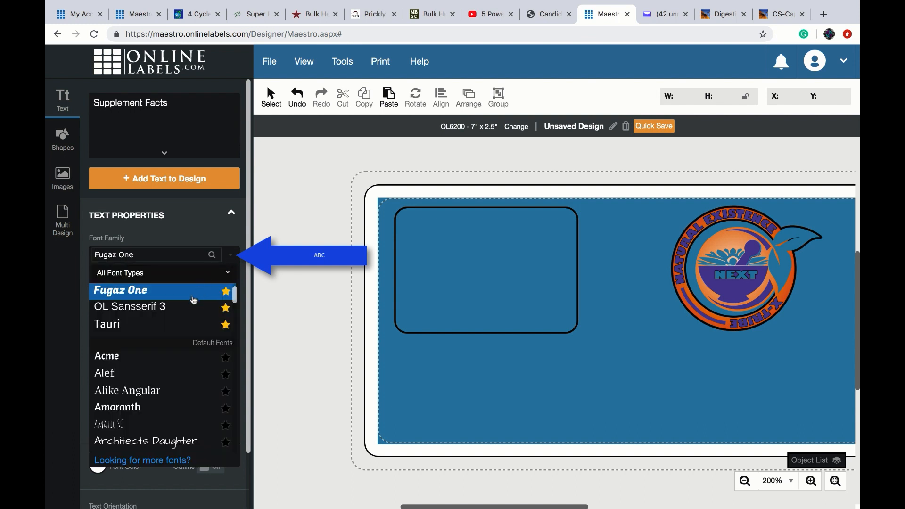
click(189, 310)
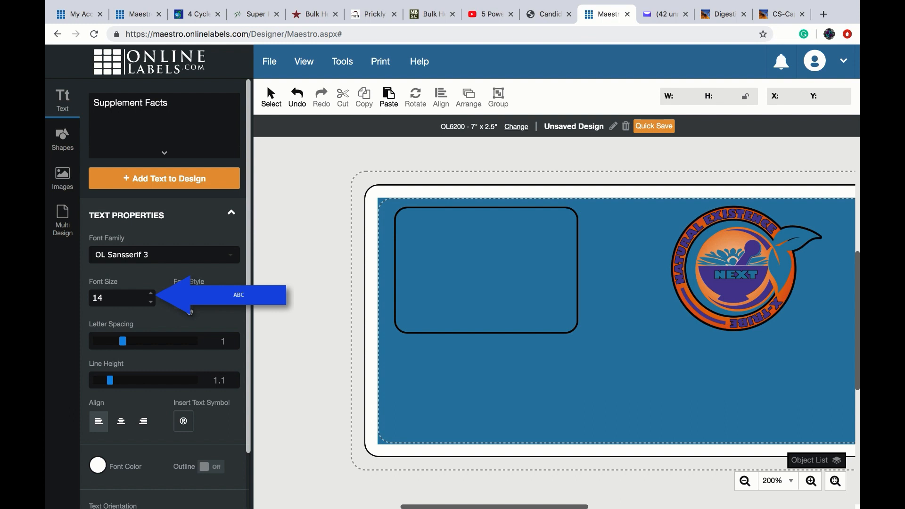
click(152, 304)
click(151, 304)
click(152, 304)
click(151, 304)
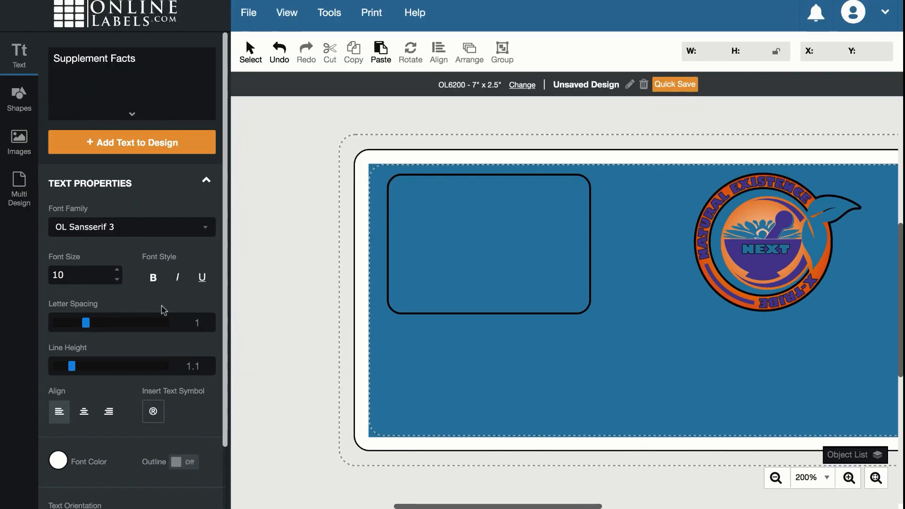
click(206, 229)
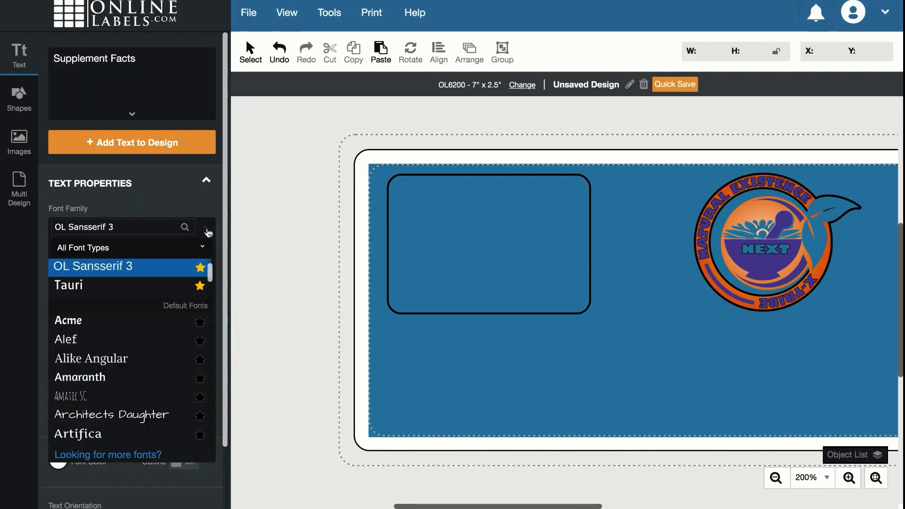
click(81, 288)
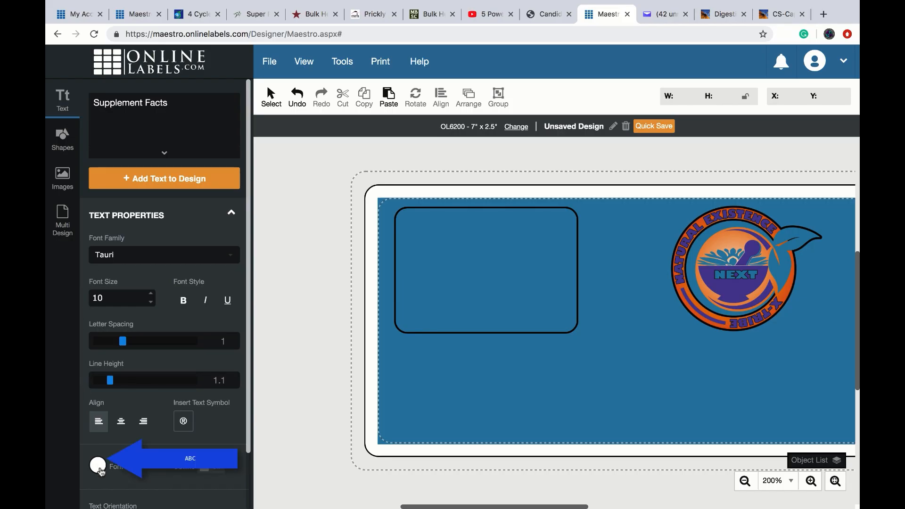
- Change the Supplement Facts font colour to white (FFFFFF) from Recent Colors
click(98, 466)
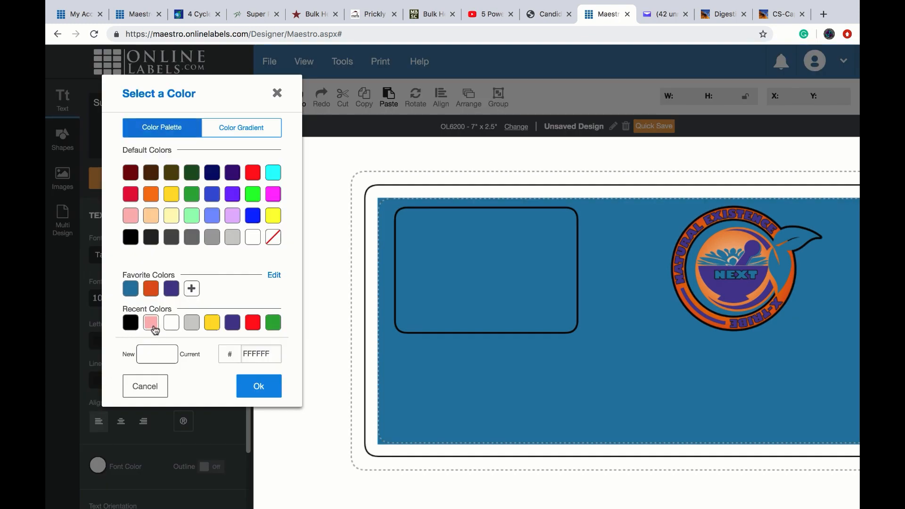
click(177, 327)
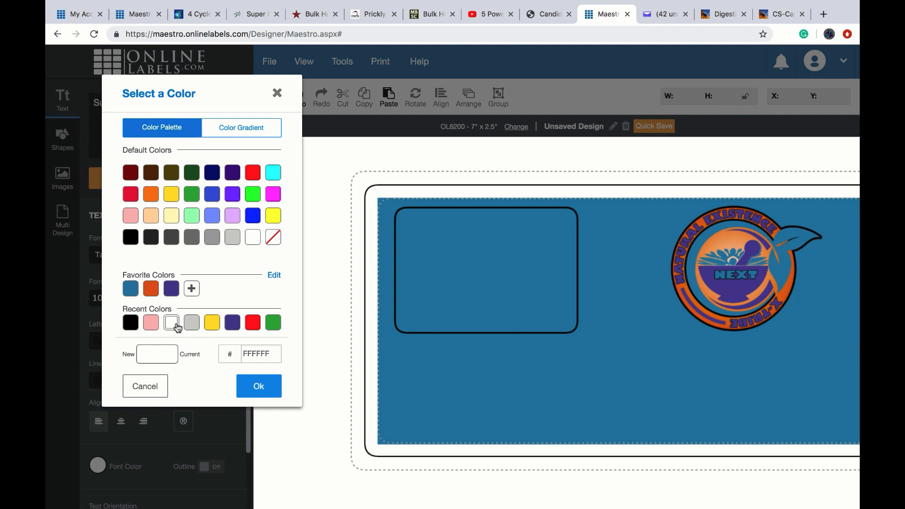
click(257, 387)
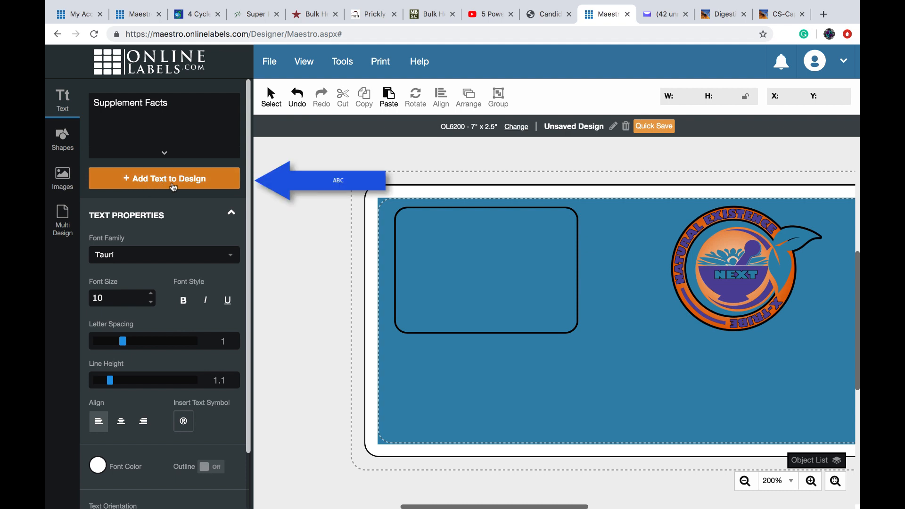
- Add the white 'Supplement Facts' text to the label and position it at the top of the rounded box
click(173, 187)
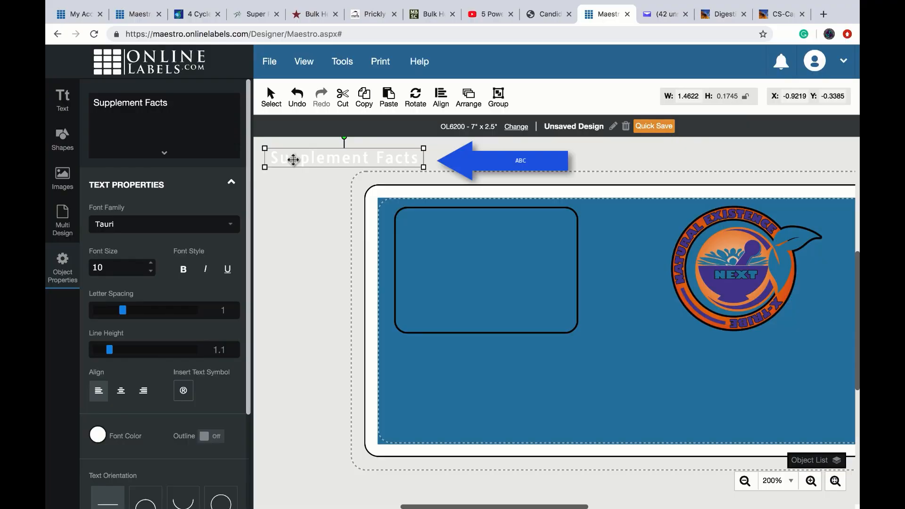
drag(293, 160, 445, 225)
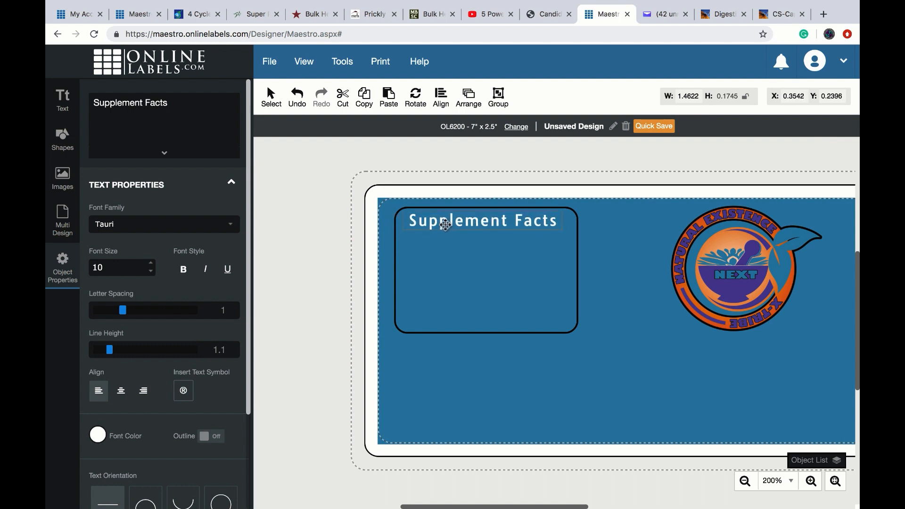
click(384, 292)
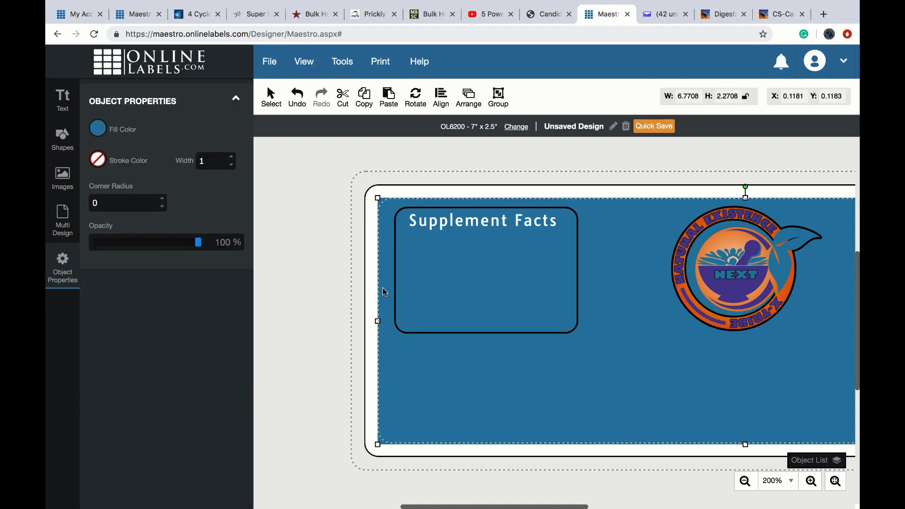
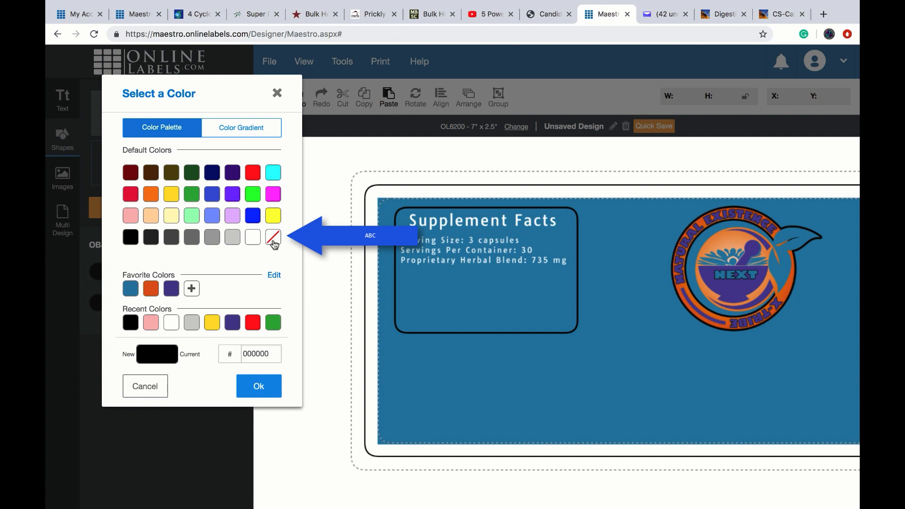
- Set the shape outline to none and add a square to the design
click(275, 242)
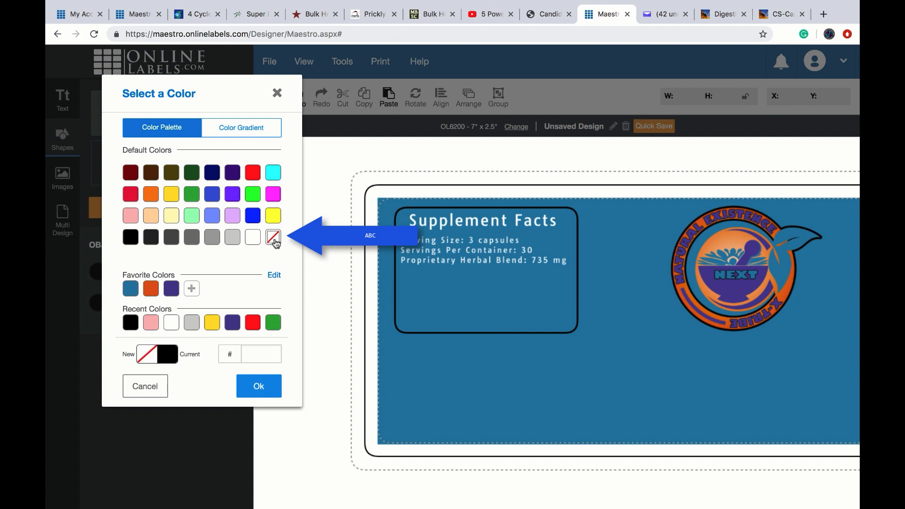
click(260, 389)
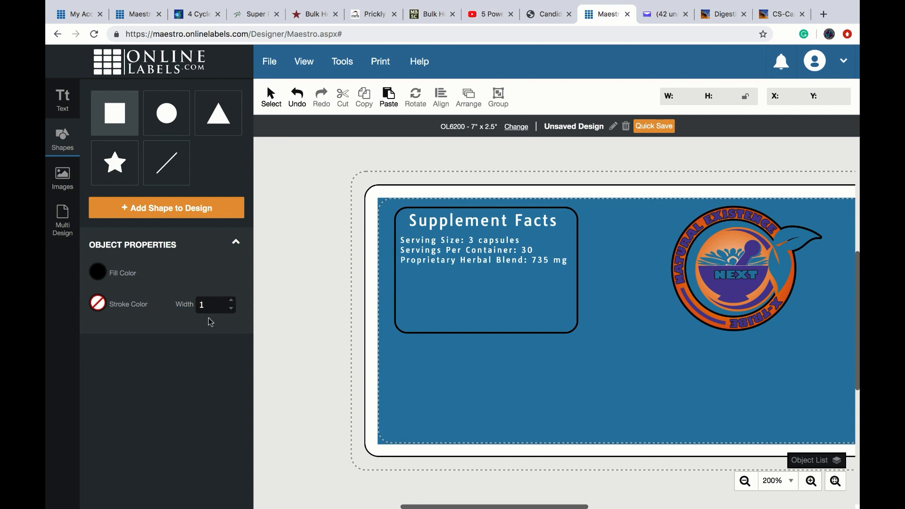
click(169, 212)
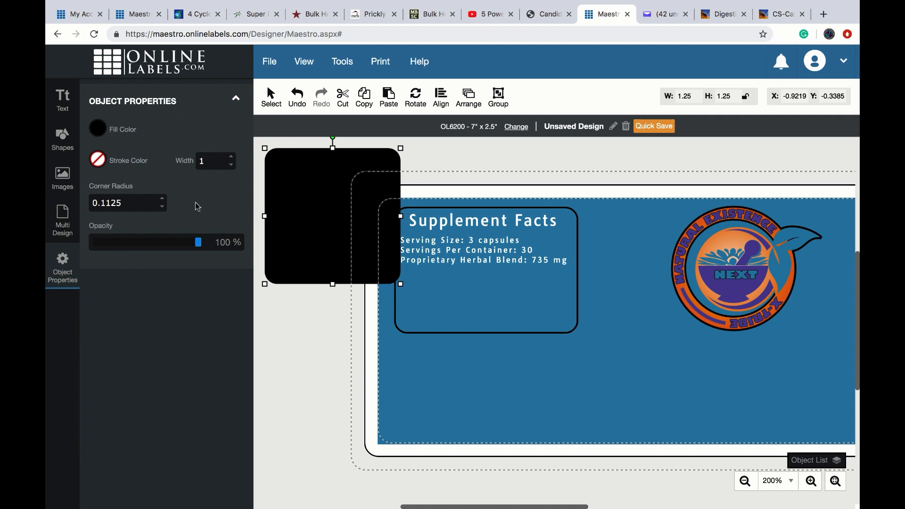
- Lower the square's corner radius to 0 for fully sharp corners
click(162, 209)
click(163, 209)
click(162, 209)
click(162, 209)
click(162, 209)
click(161, 209)
click(162, 209)
click(162, 209)
click(162, 209)
- Reshape the black square into a 1.6771 × 0.0158 line just under the Supplement Facts title
drag(294, 235, 432, 331)
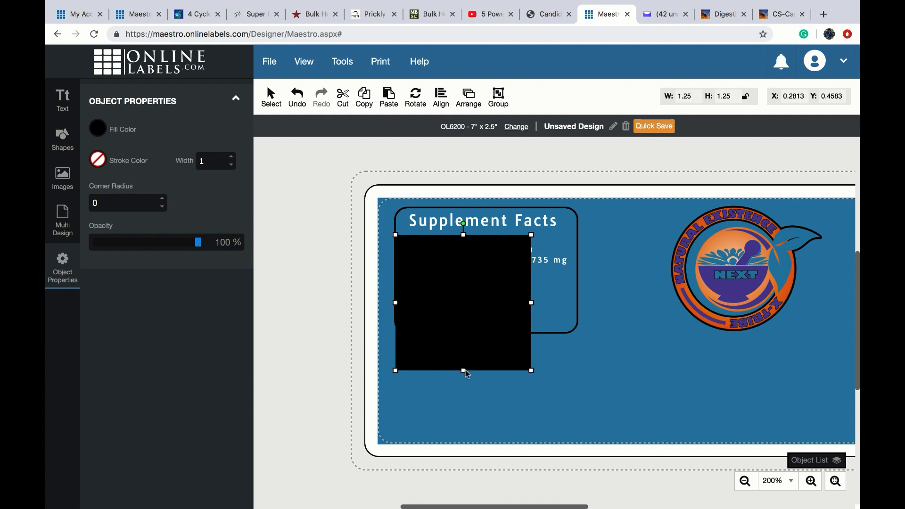
drag(464, 371, 462, 241)
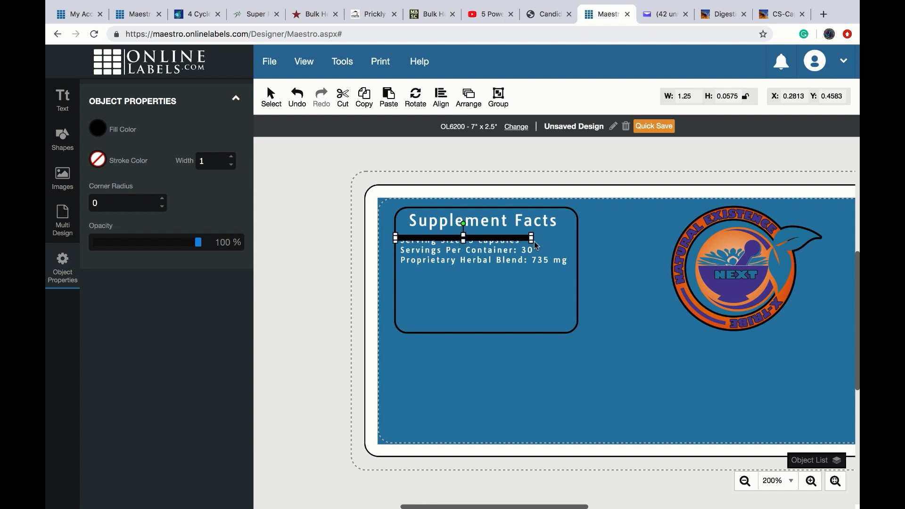
drag(532, 238, 579, 237)
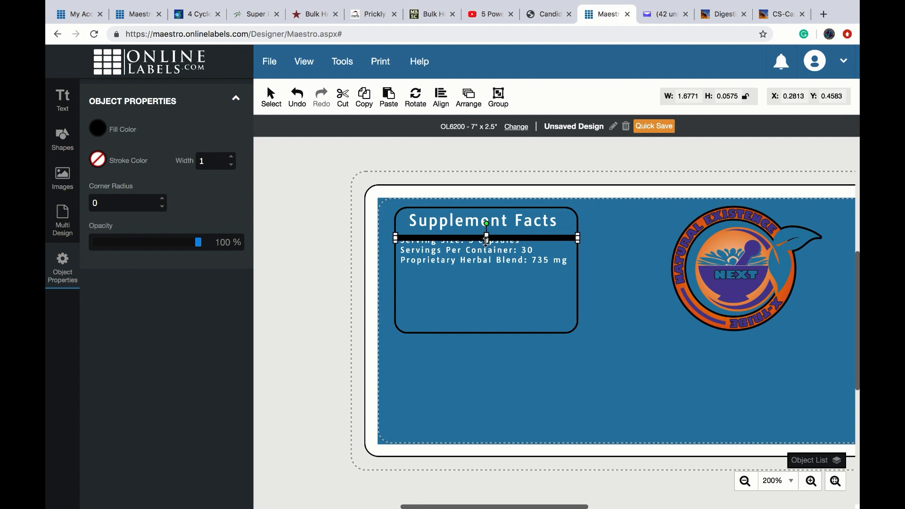
drag(486, 238, 487, 235)
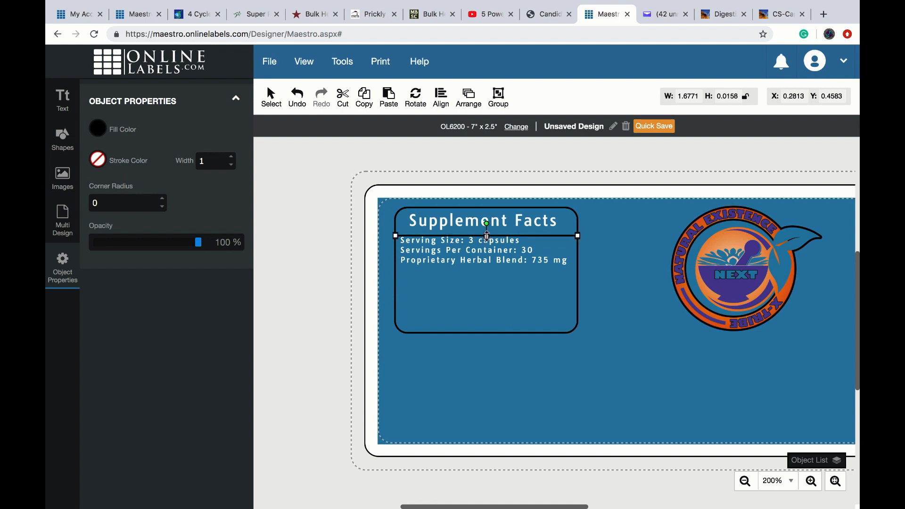
drag(544, 237, 545, 235)
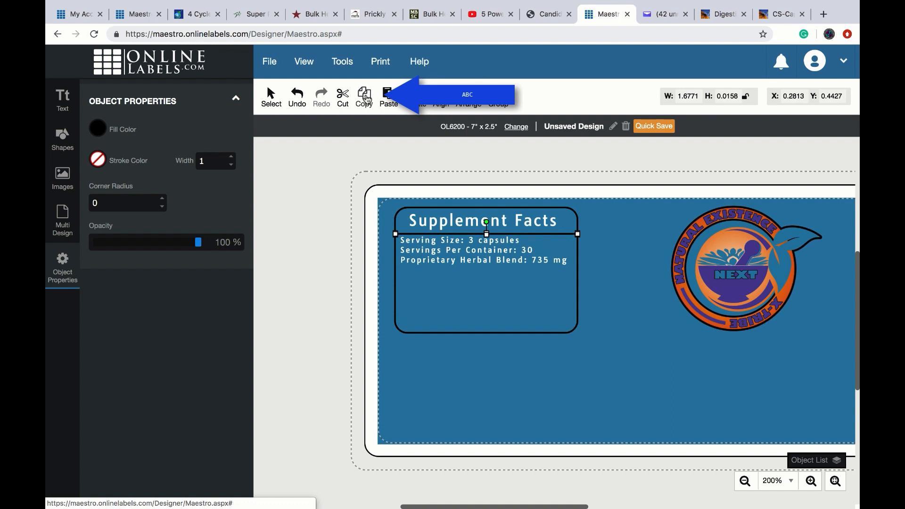
- Paste a copy of the divider line and undo an accidental move of the blue background
click(390, 96)
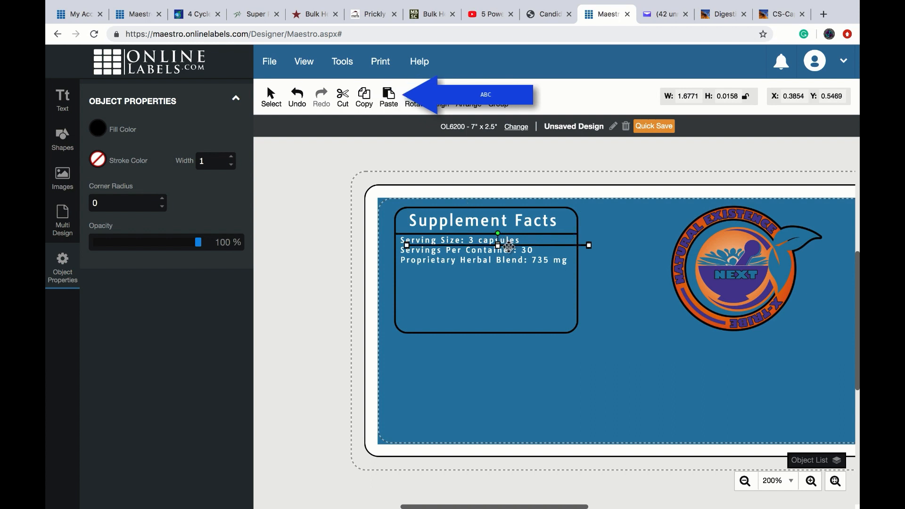
drag(508, 246, 509, 274)
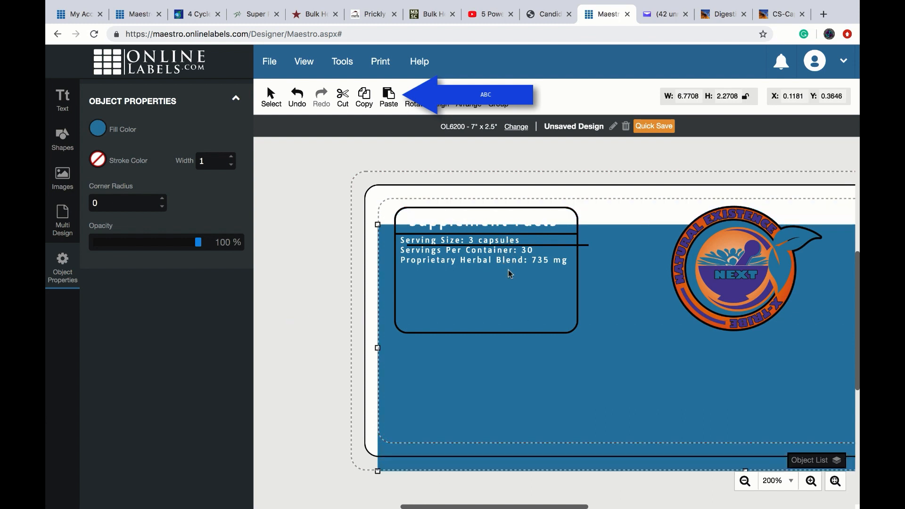
click(298, 97)
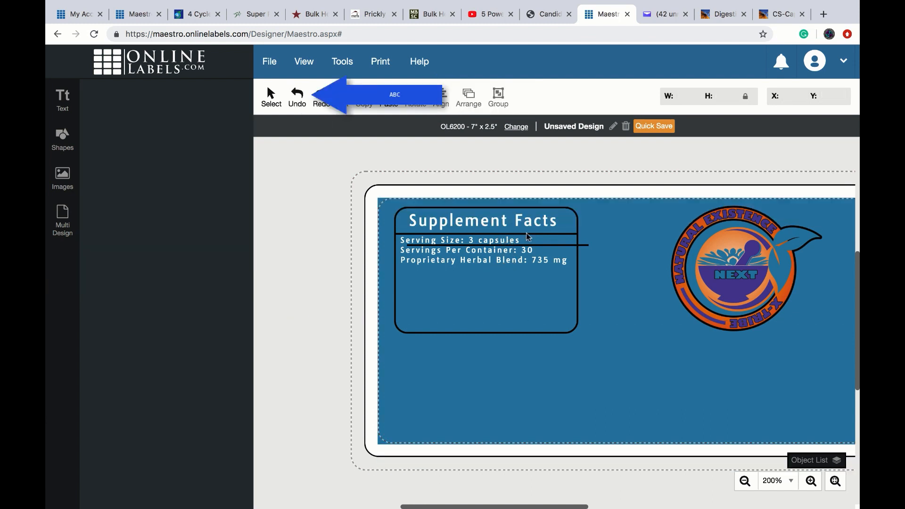
- Shift the serving text lower and send the blue background rectangle to the back
click(540, 248)
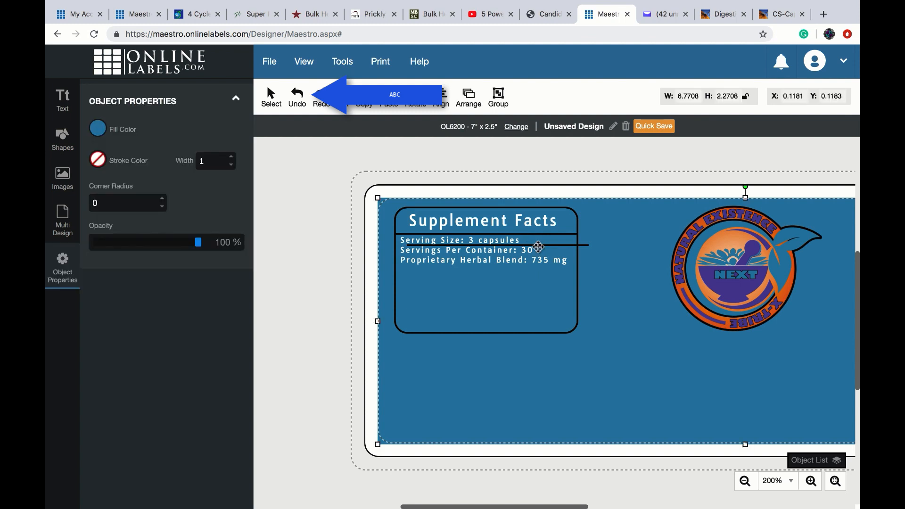
click(530, 249)
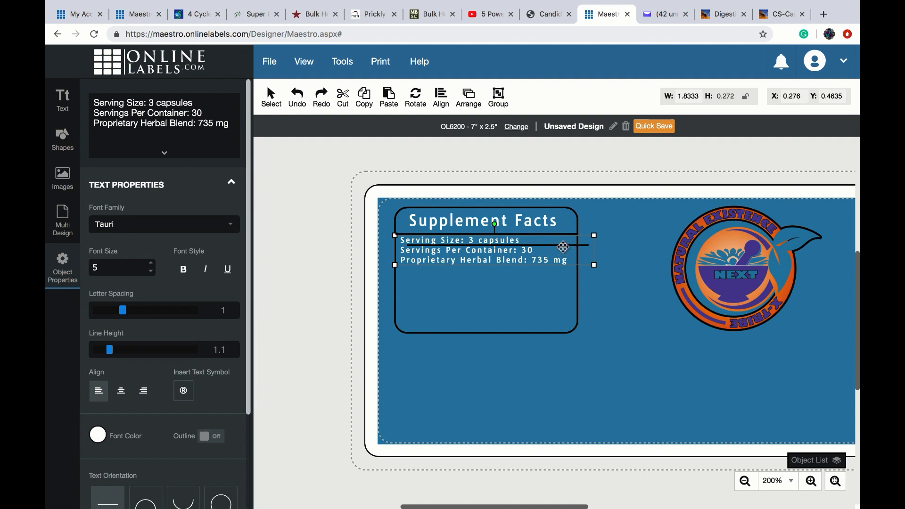
drag(564, 247, 565, 265)
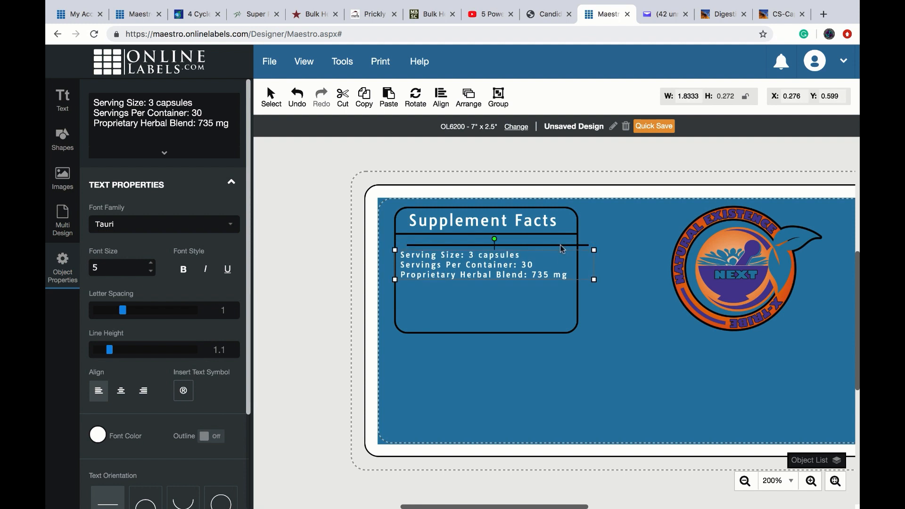
click(561, 247)
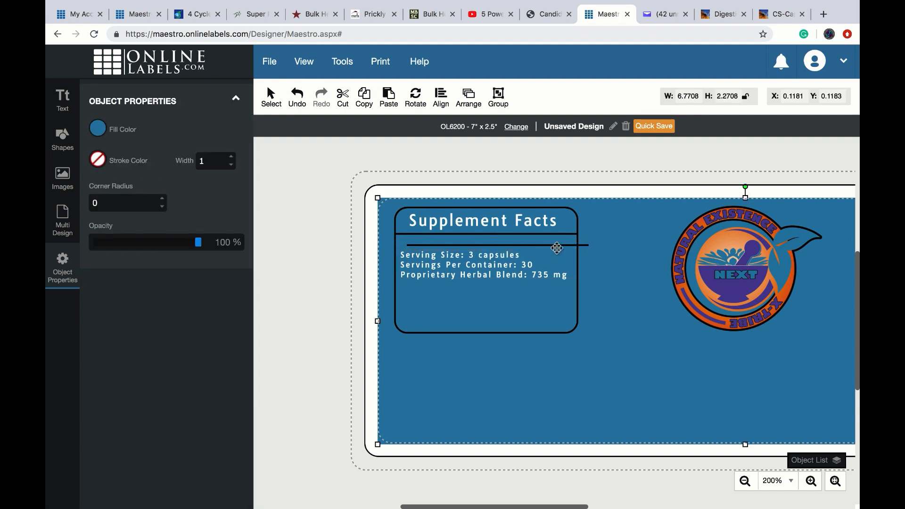
click(467, 100)
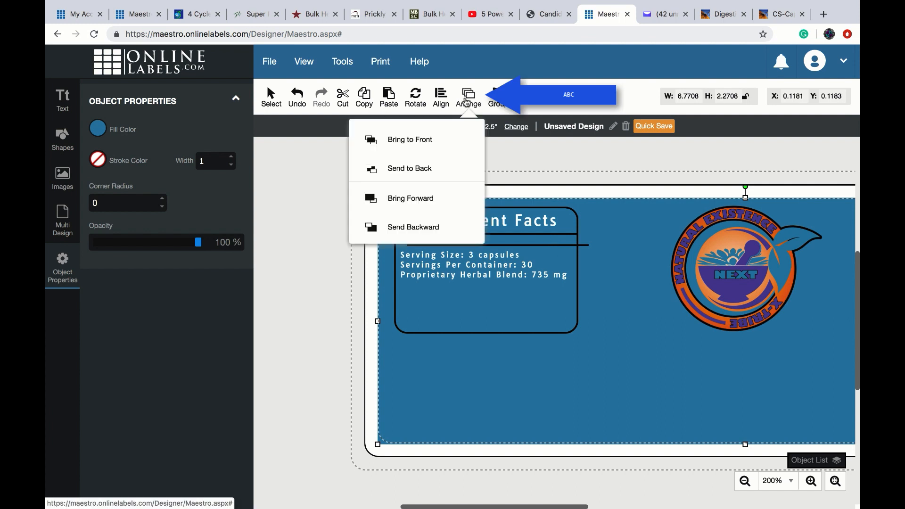
click(413, 169)
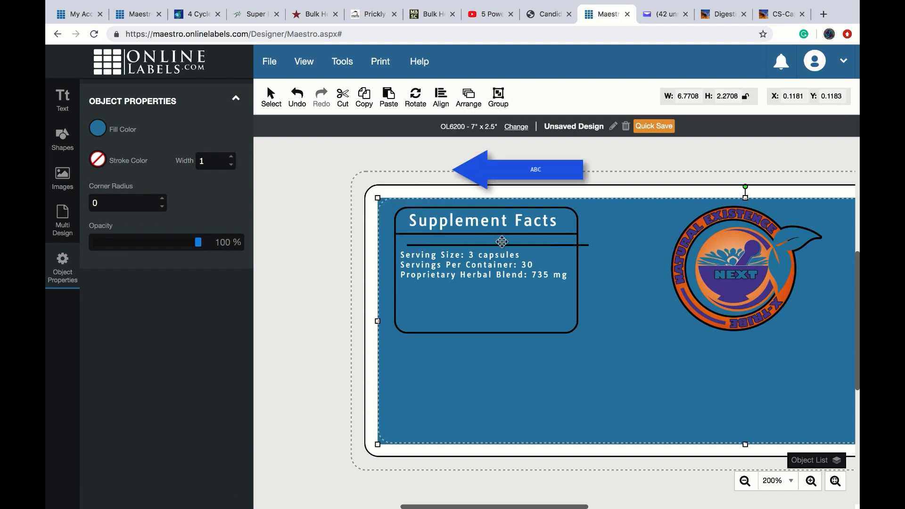
- Drag the copied divider below the serving text and move the serving text back under the title
click(549, 245)
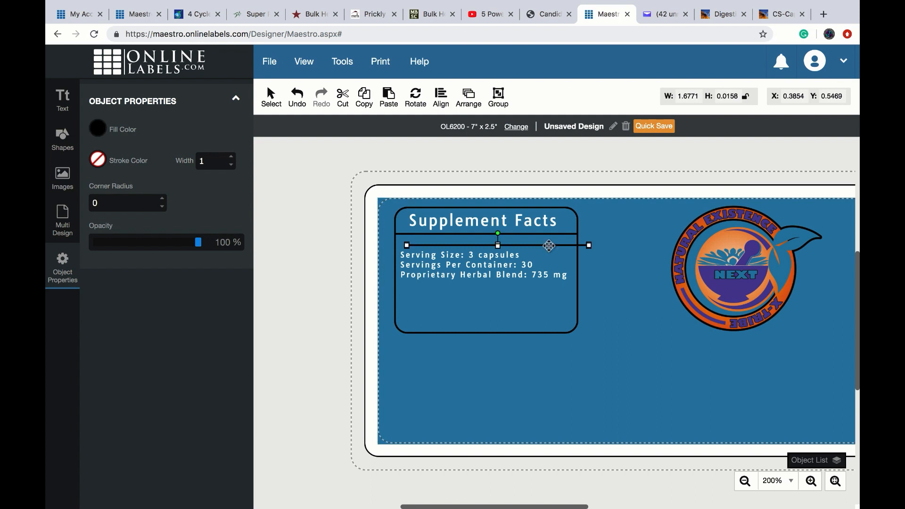
drag(550, 246, 538, 301)
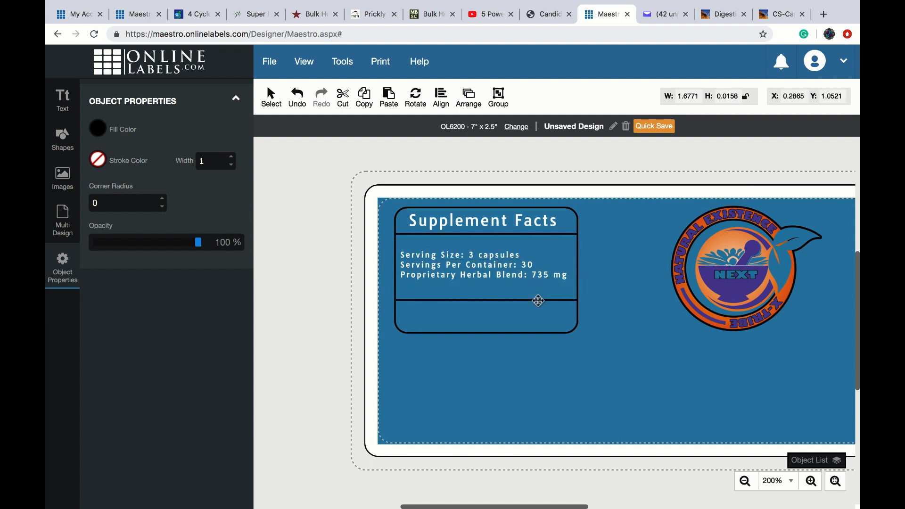
click(507, 269)
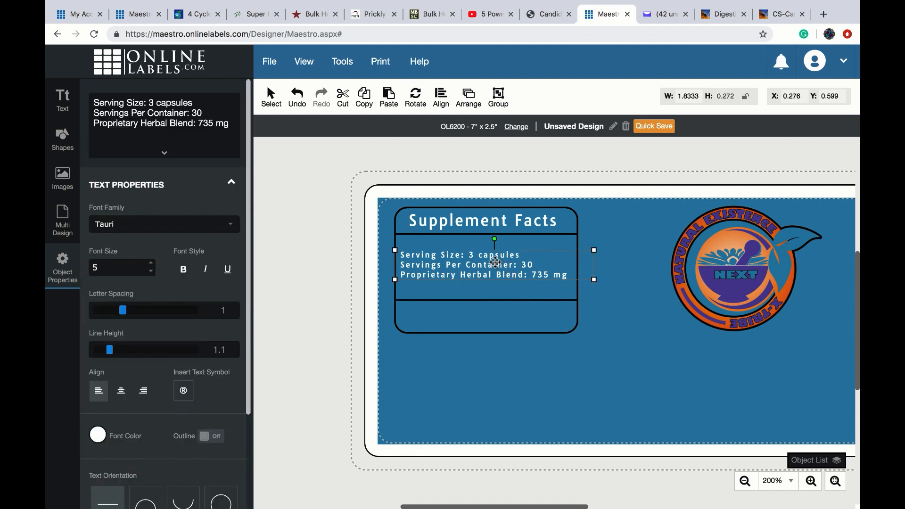
drag(484, 266, 481, 253)
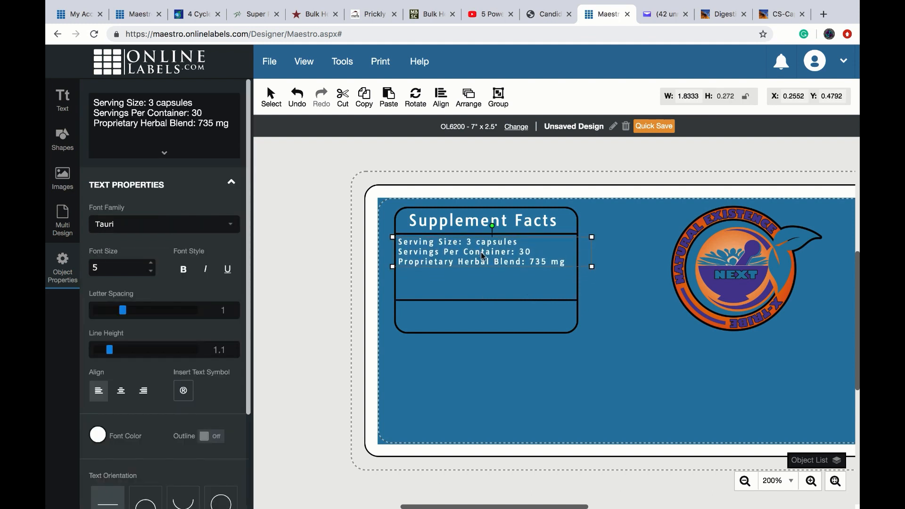
click(502, 301)
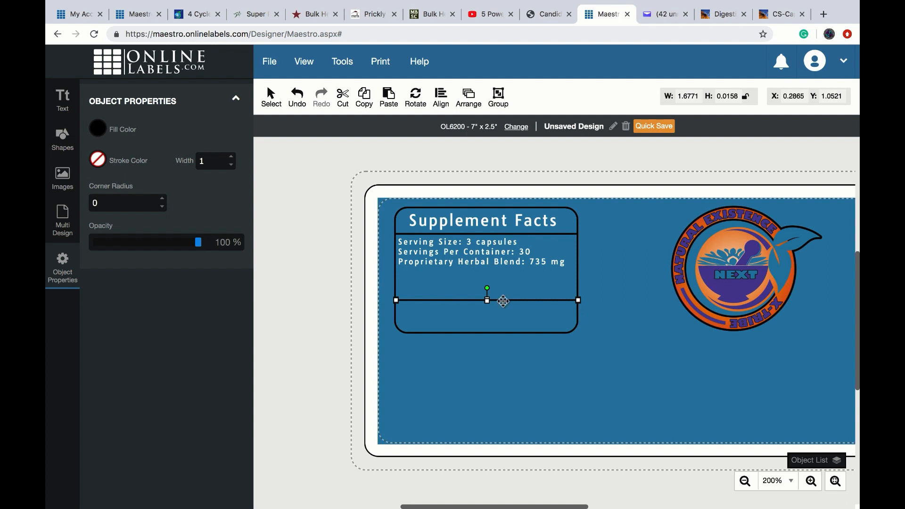
- Raise the second divider under the serving text and place a pasted third divider at Y 1.1588
drag(502, 301, 503, 273)
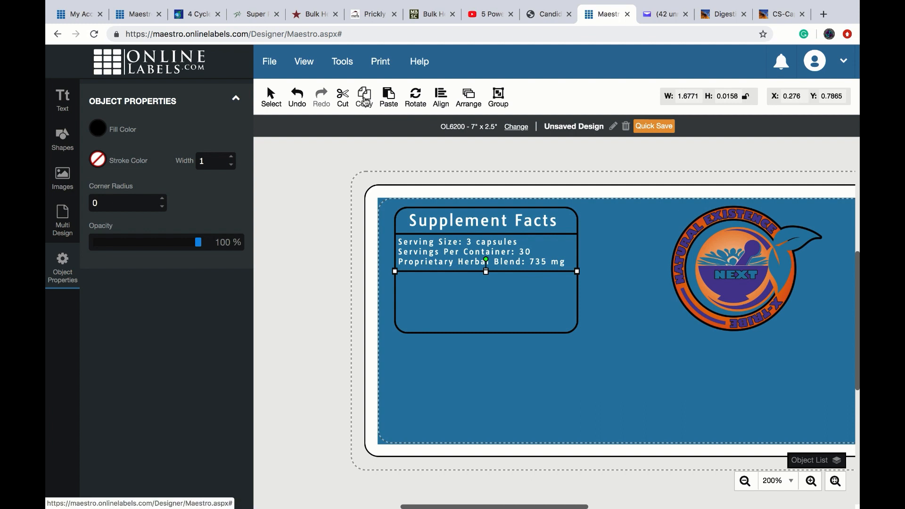
click(388, 99)
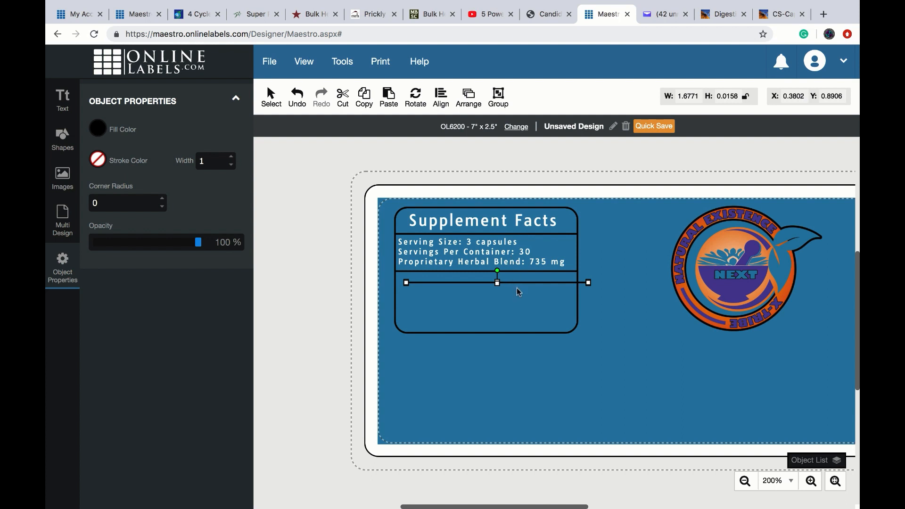
drag(516, 282, 506, 302)
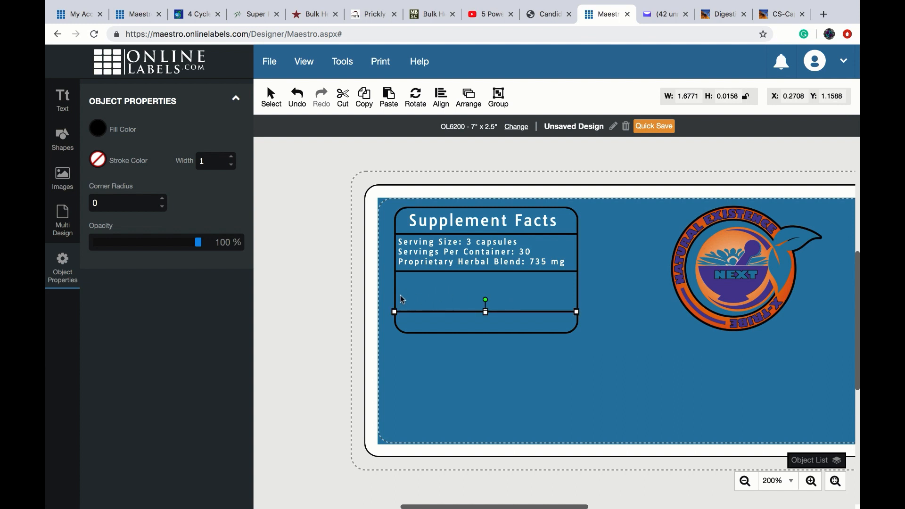
click(384, 291)
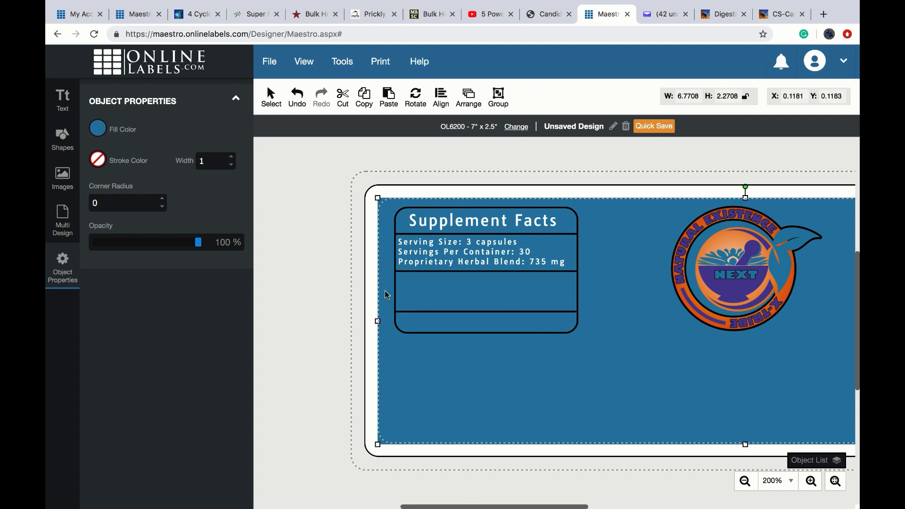
click(63, 99)
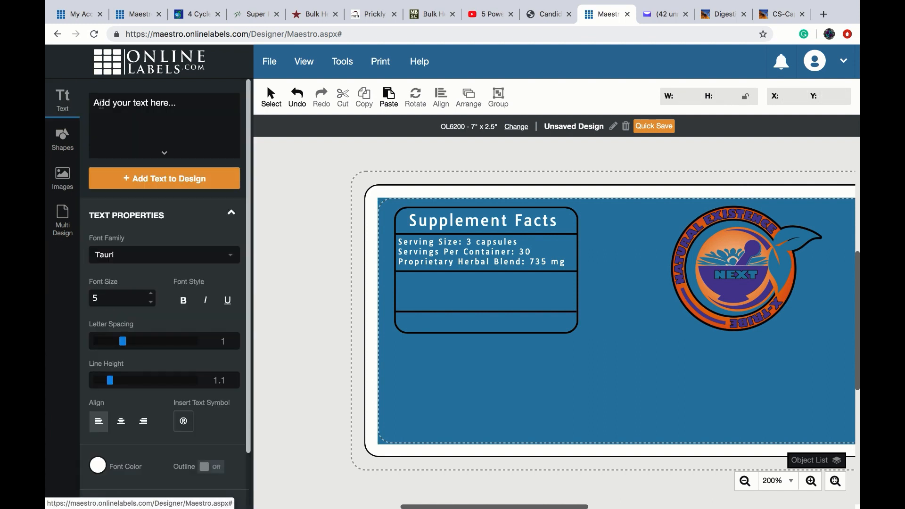
- Add 'Turmeric, Wormwood, Red Clover,' and fit it into the table's middle row
click(102, 105)
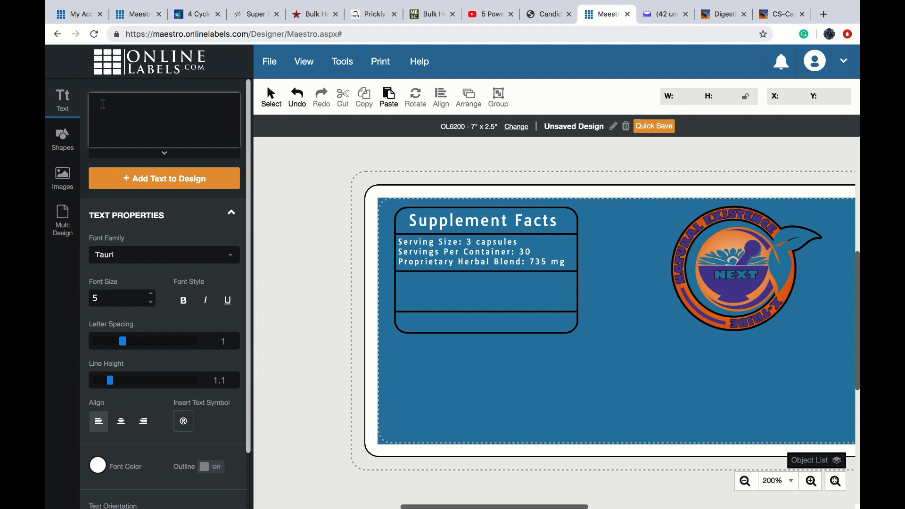
text(Turmeric, Wormwood,)
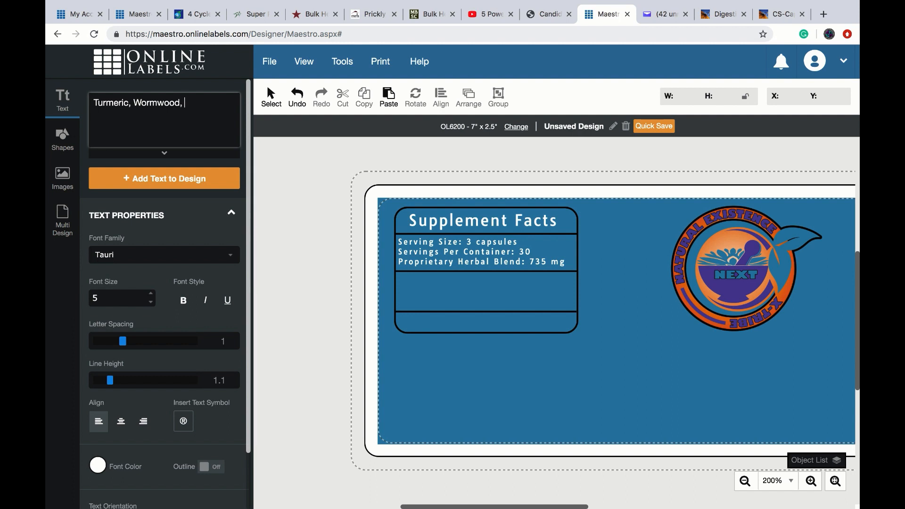
text( Red Clover,)
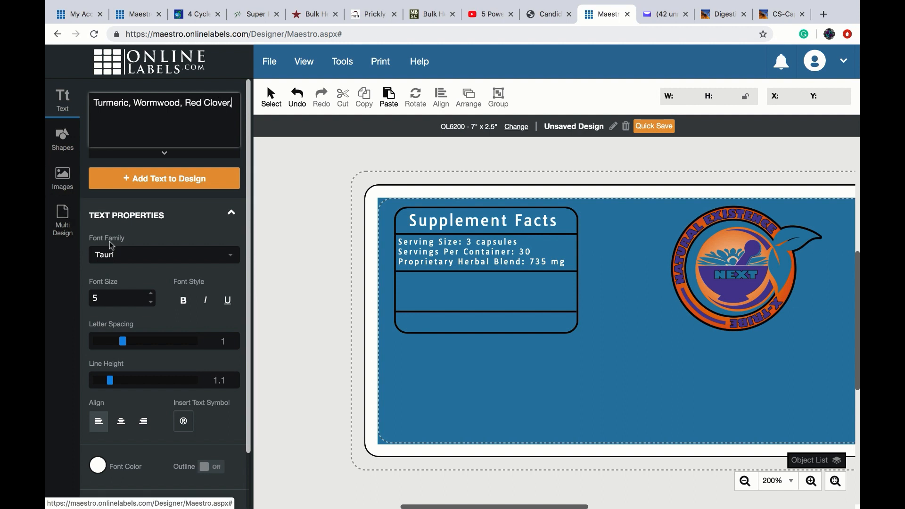
click(150, 178)
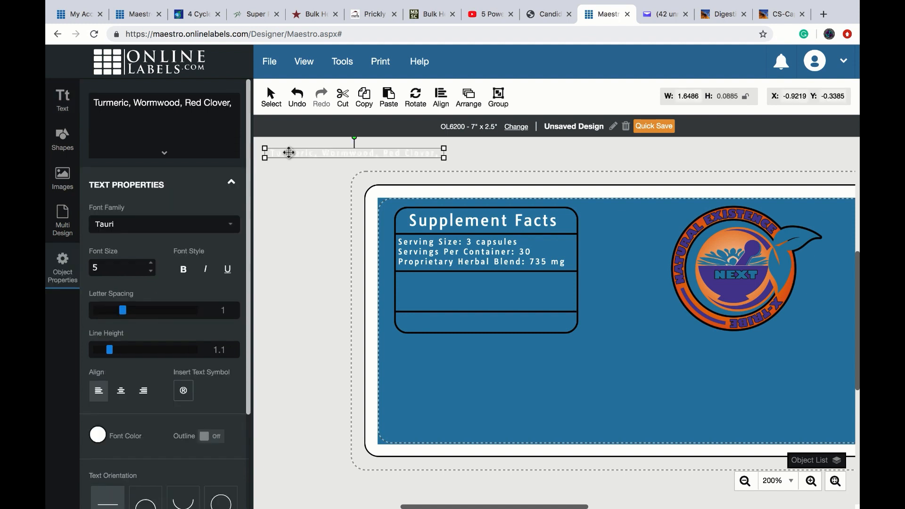
drag(289, 152, 431, 282)
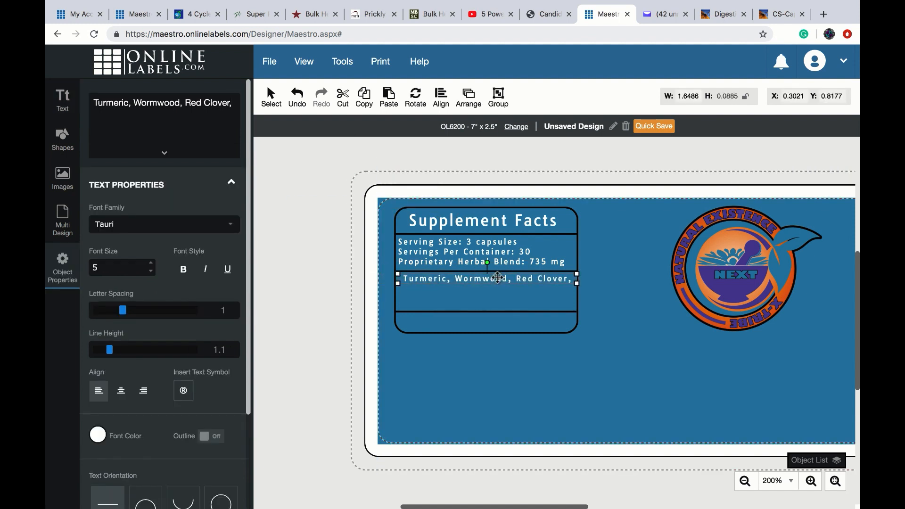
drag(577, 290, 574, 282)
- Extend the ingredient list with Garlic, Burdock Root, Ginger Root and Oregon Grape Root
click(233, 103)
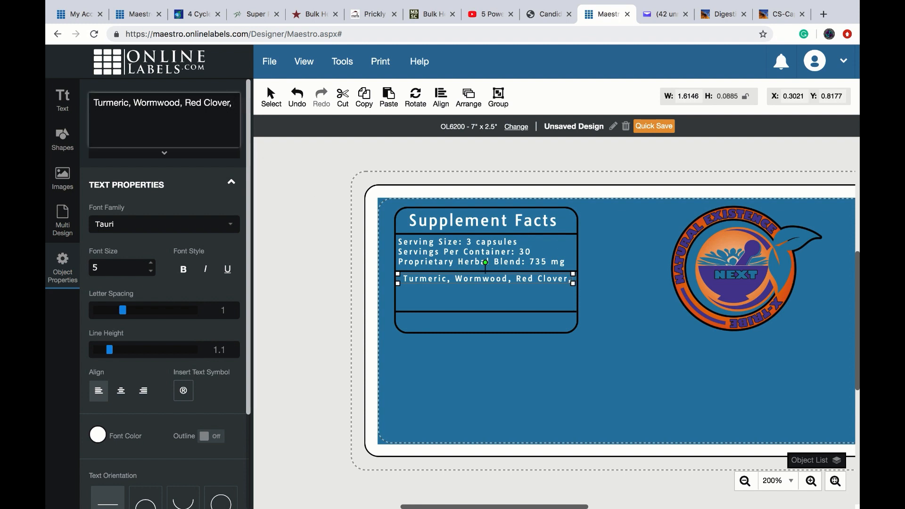
text(Garlic, Burdock Root)
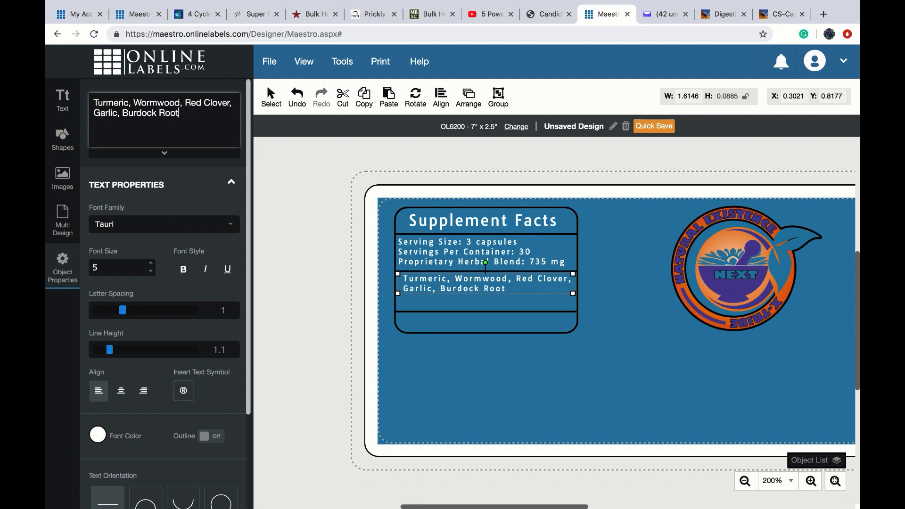
text(,)
click(604, 370)
click(298, 97)
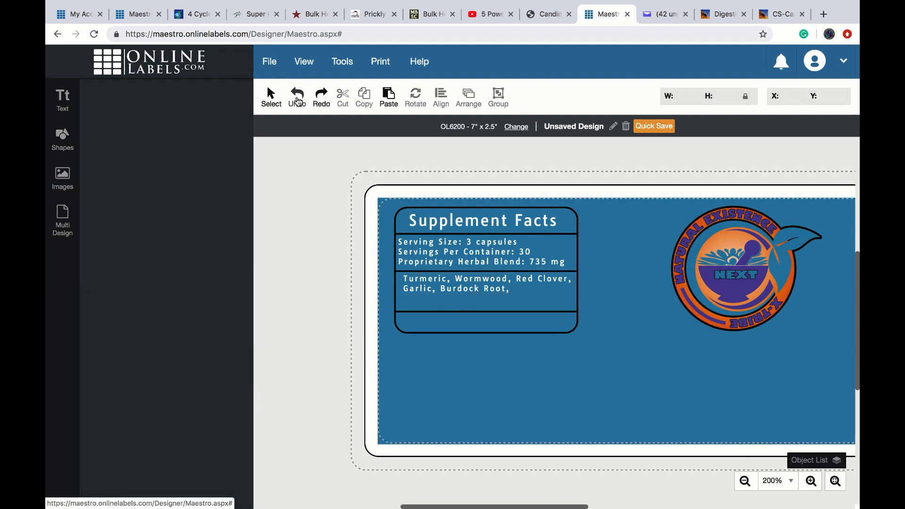
click(489, 294)
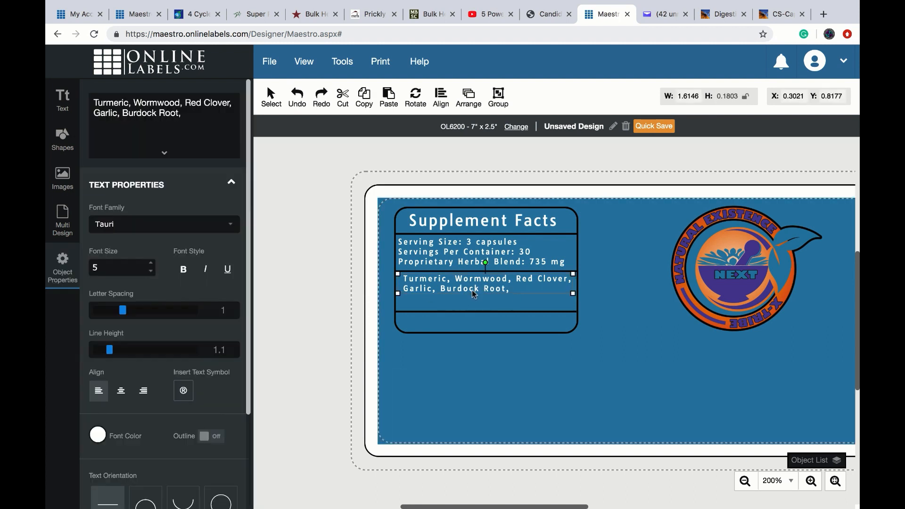
click(205, 113)
text(Ginger Root)
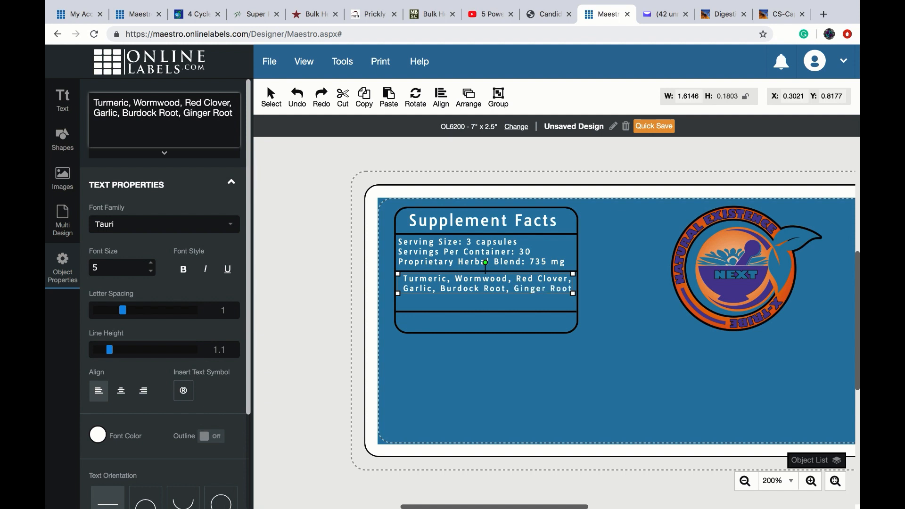
text(, Orego)
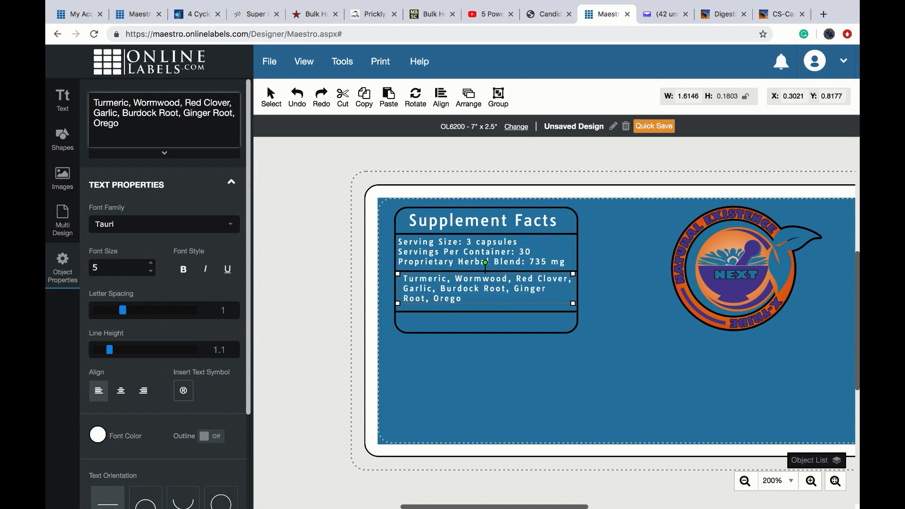
text(n Grape Root)
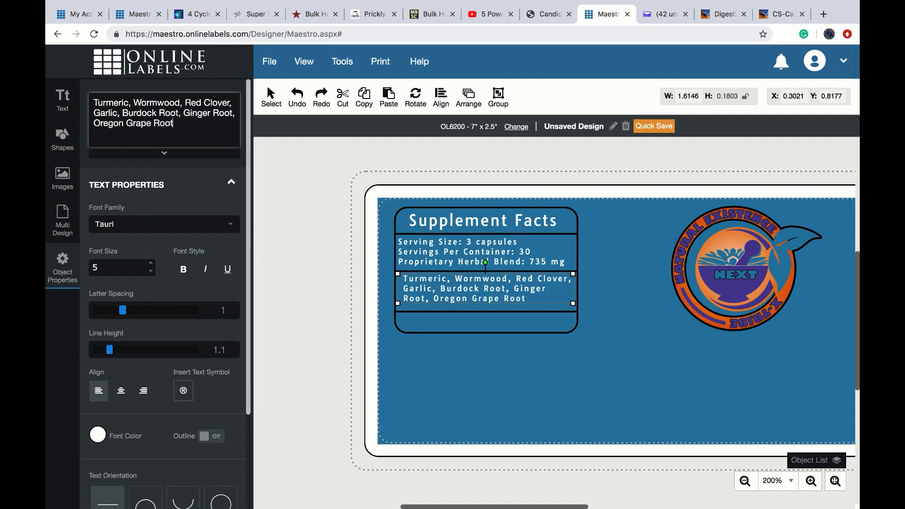
click(416, 324)
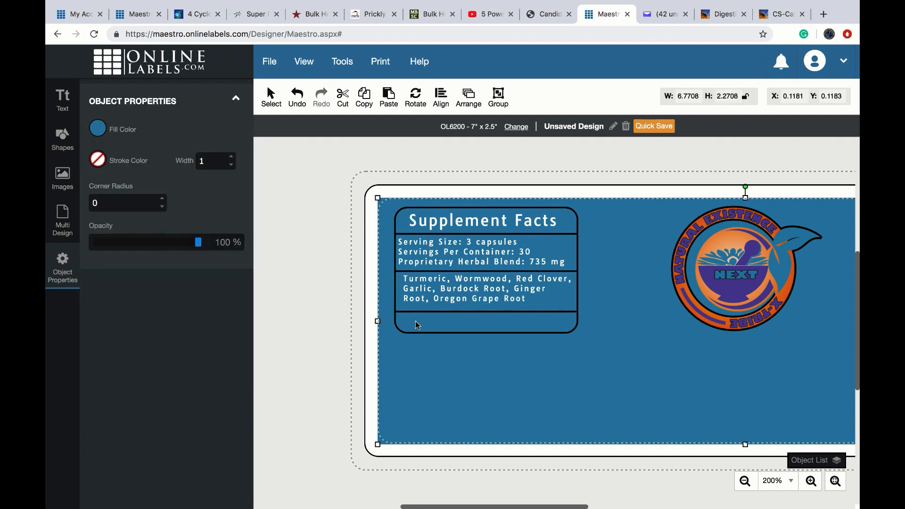
- Place the footnote '* Daily Value Not Established' below the third divider
click(62, 100)
text(*)
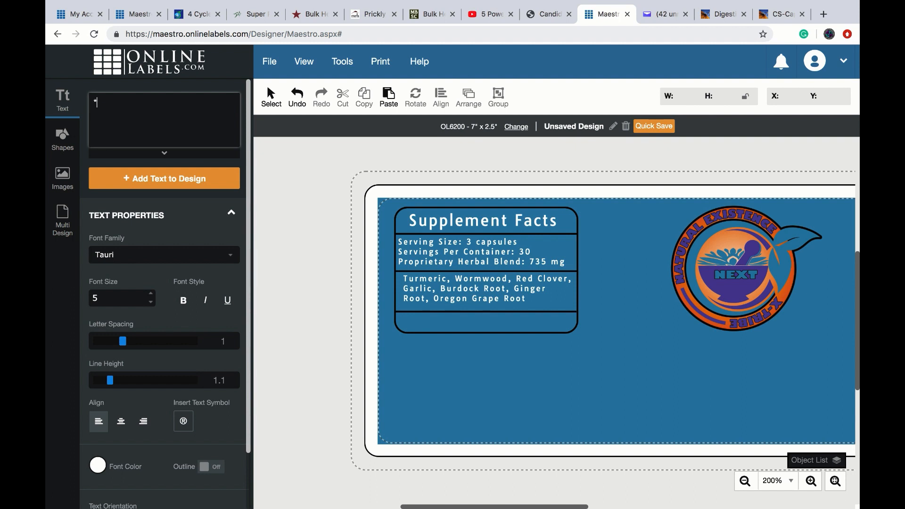
text( Daily Value Not Estab)
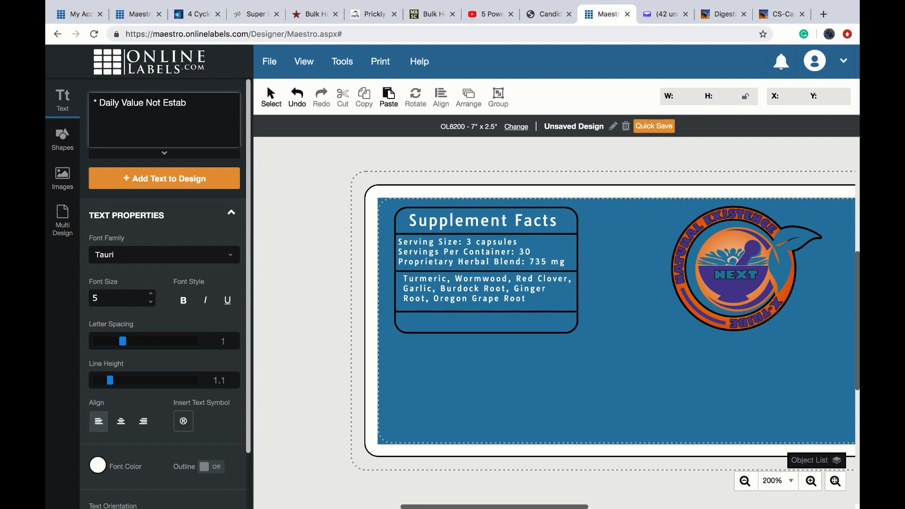
text(lished)
click(164, 178)
drag(313, 152, 456, 343)
click(449, 349)
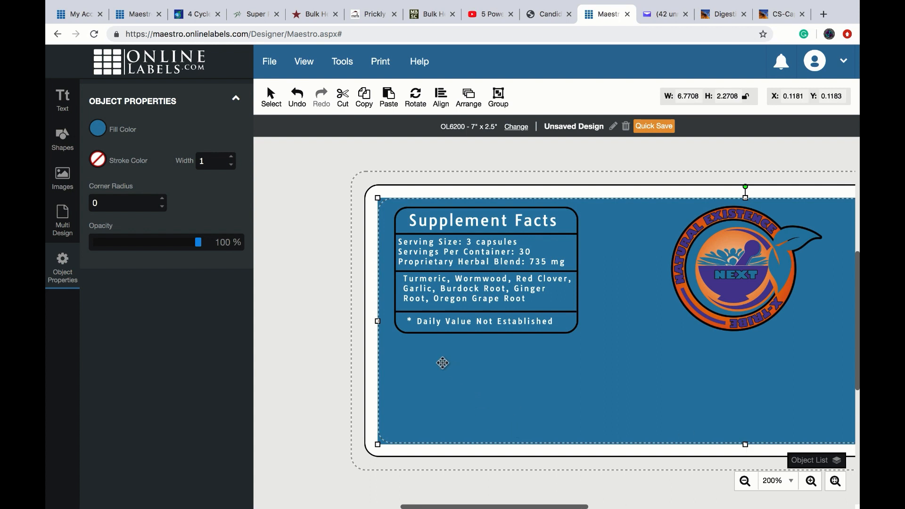
click(63, 99)
- Add 'OTHER INGREDIENTS: Vegetable Capsules' below the facts box at font size 4
click(103, 110)
text(Other)
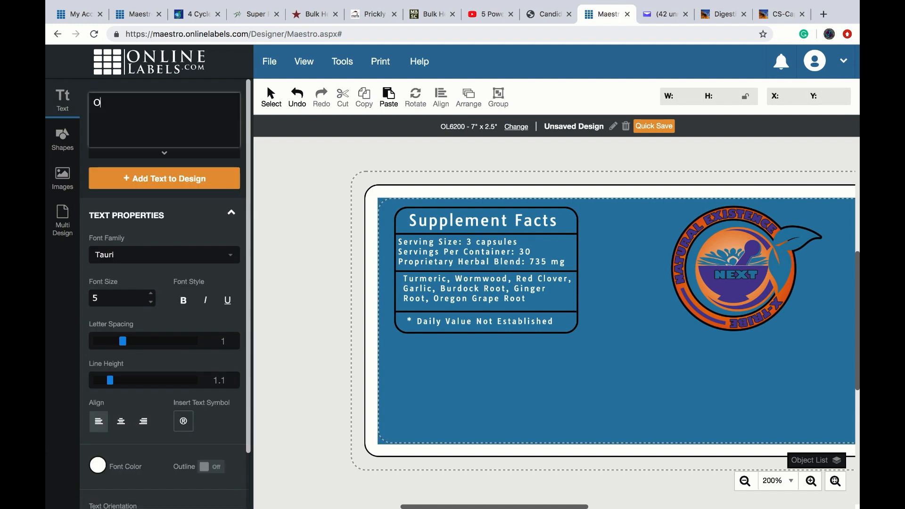
key(BackSpace)
key(BackSpace)
key(BackSpace)
key(BackSpace)
text(THER INGREDIENTS: Ve)
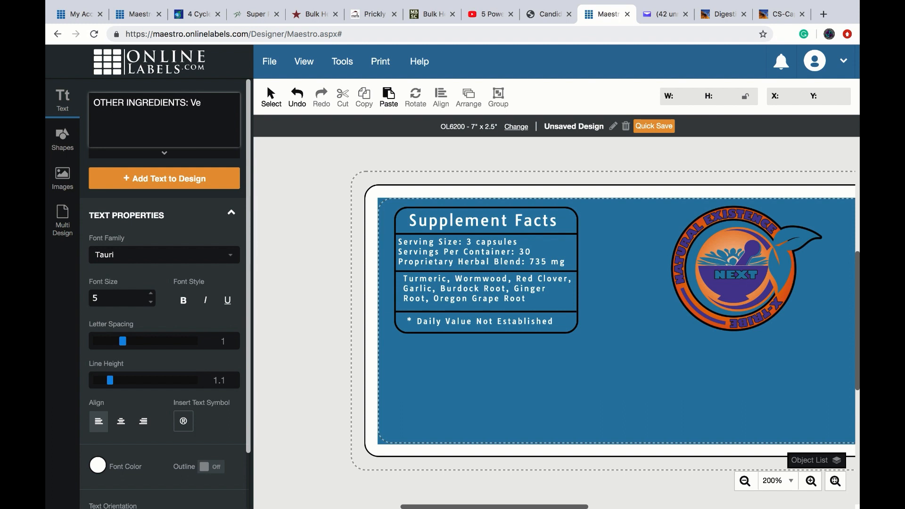
text(getable Capsules)
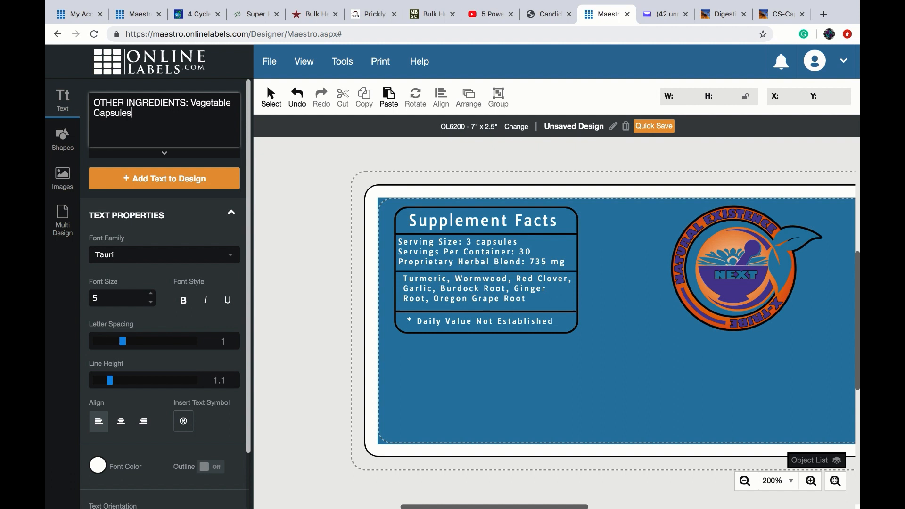
click(139, 178)
drag(299, 154, 451, 367)
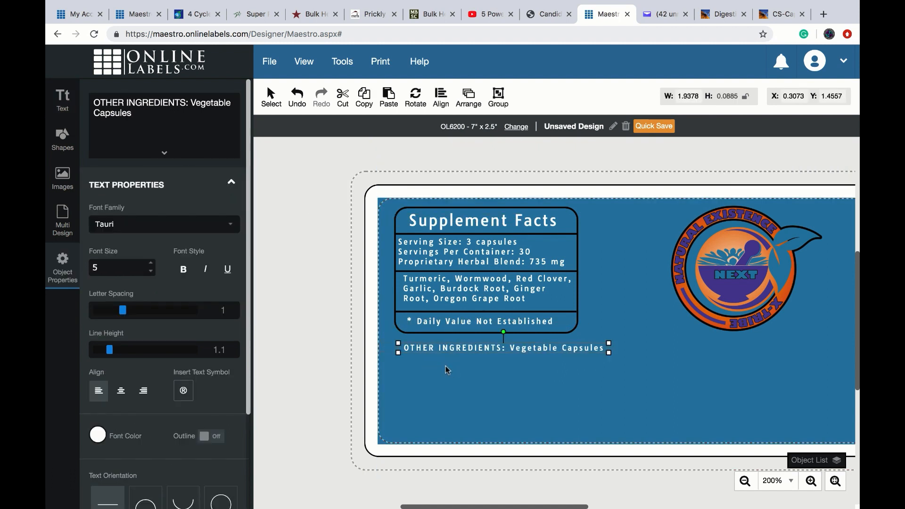
click(150, 272)
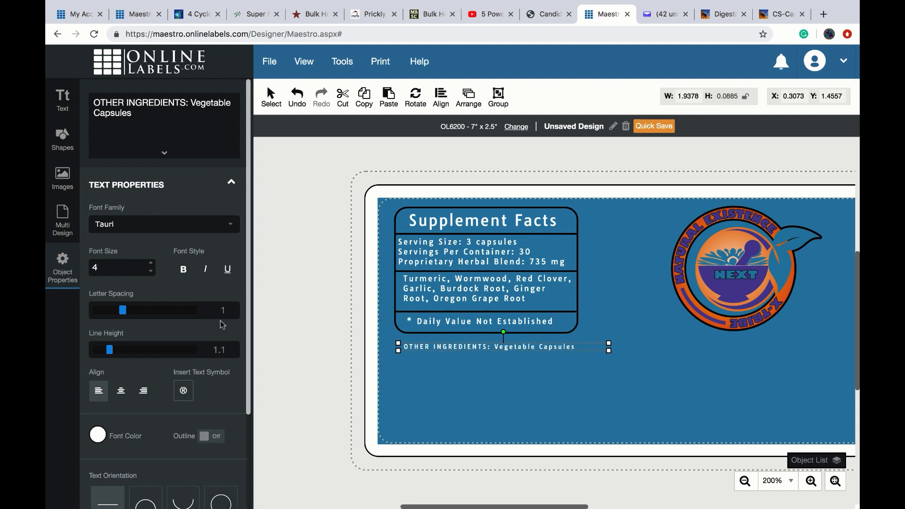
click(415, 364)
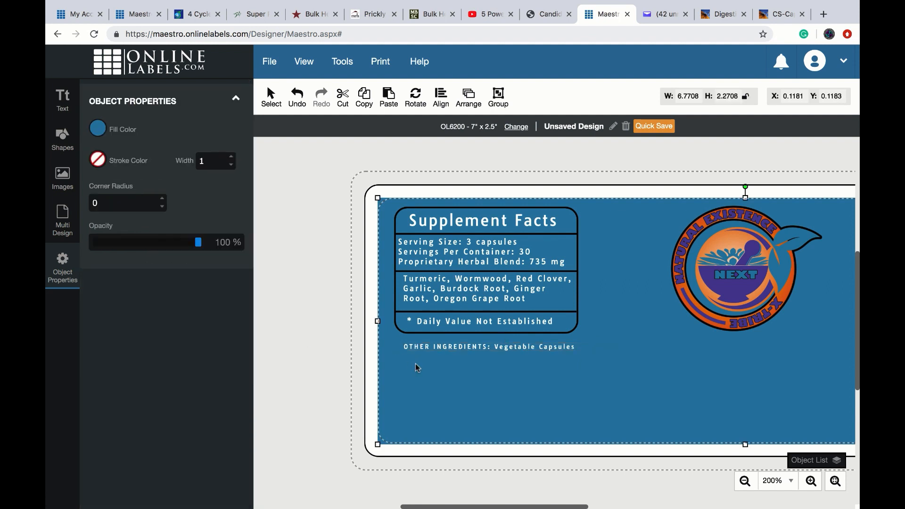
click(62, 104)
- Add 'SUGGESTED USE: Adults, take 3 capsules' under the other-ingredients line, widened to one line
text(SUGG)
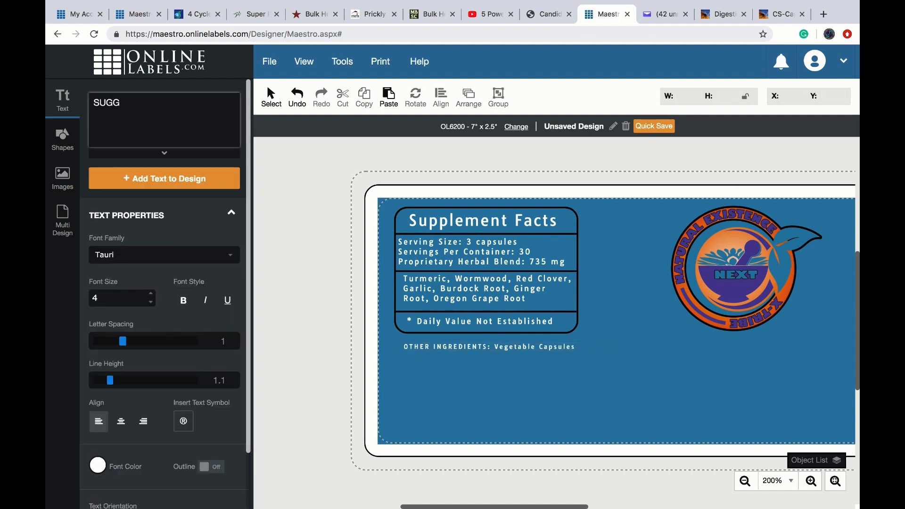
text(ESTED USE: Adults, take 3)
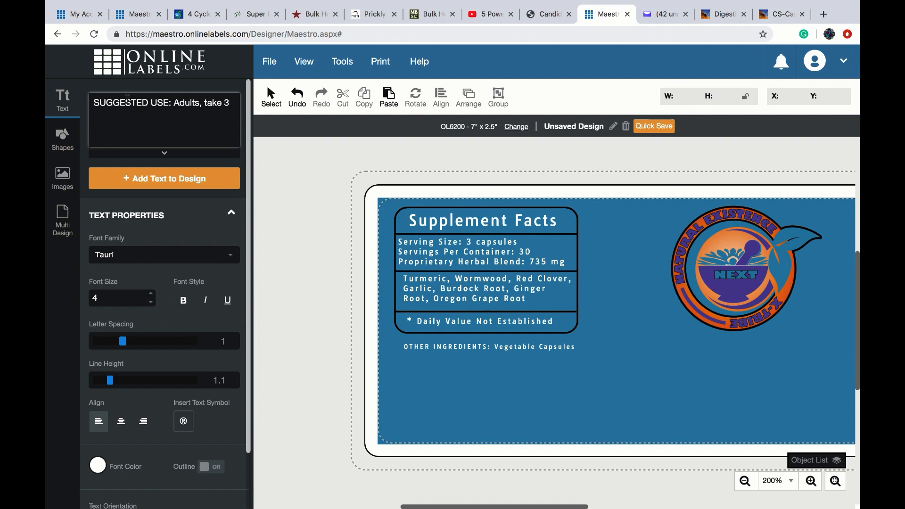
click(155, 178)
drag(288, 152, 427, 371)
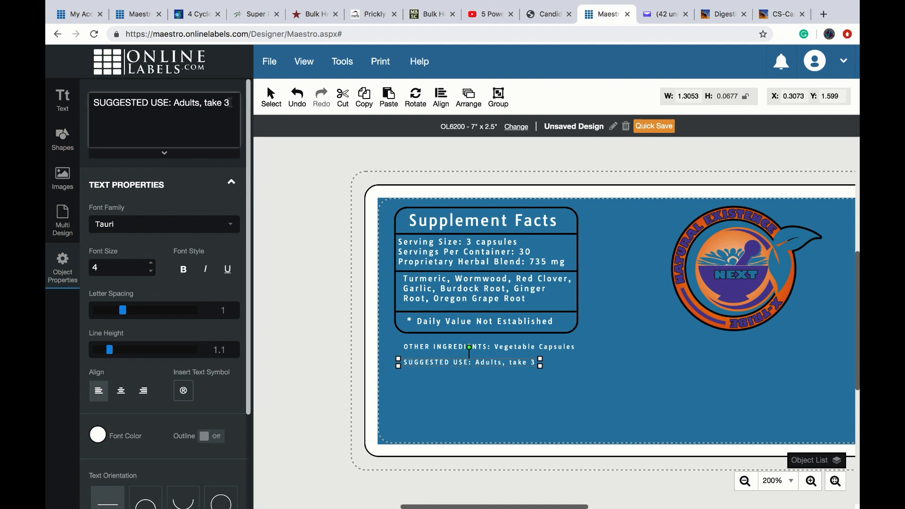
key(Return)
text(capsules)
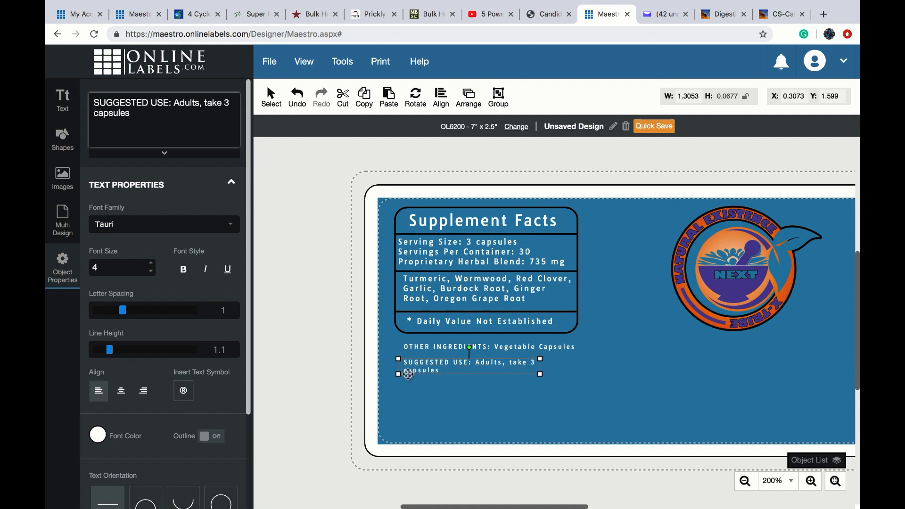
drag(541, 374, 578, 372)
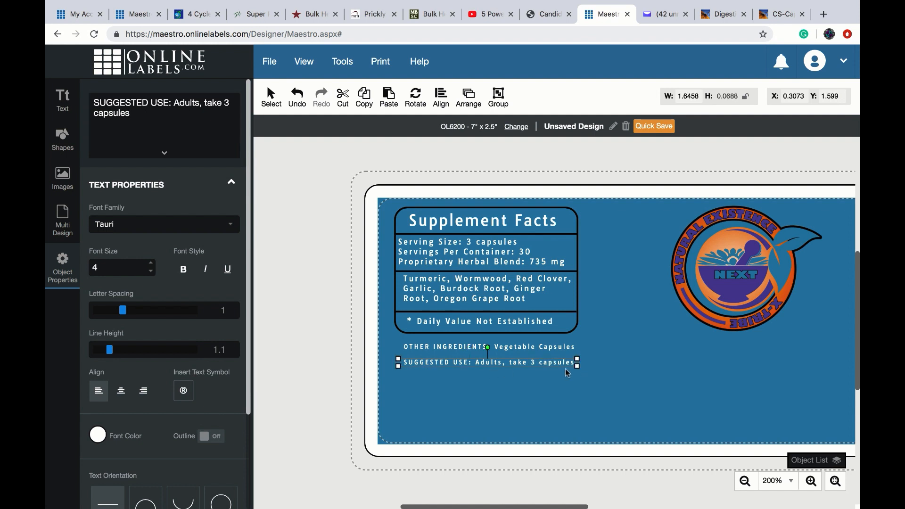
- Finish it with 'daily for cleanse. Take consistently for 30 days', correcting 'consistly'
click(134, 115)
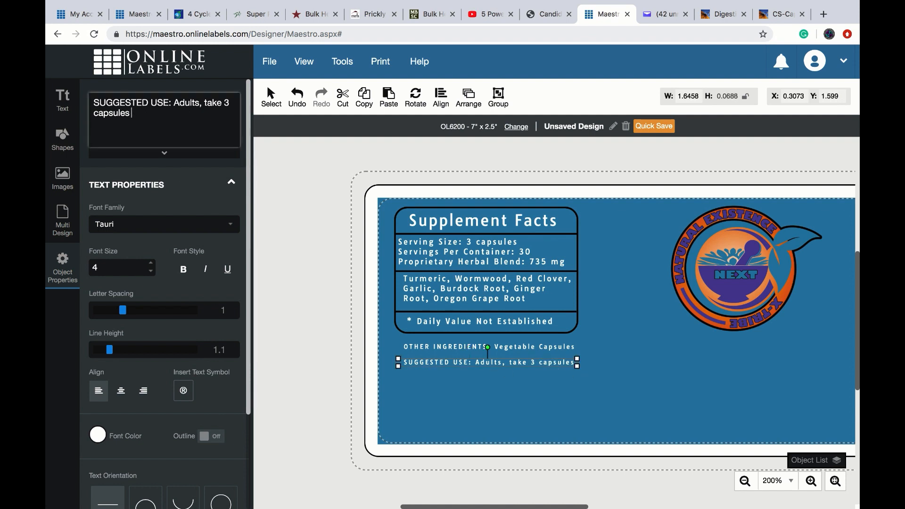
text(daily for cleanse)
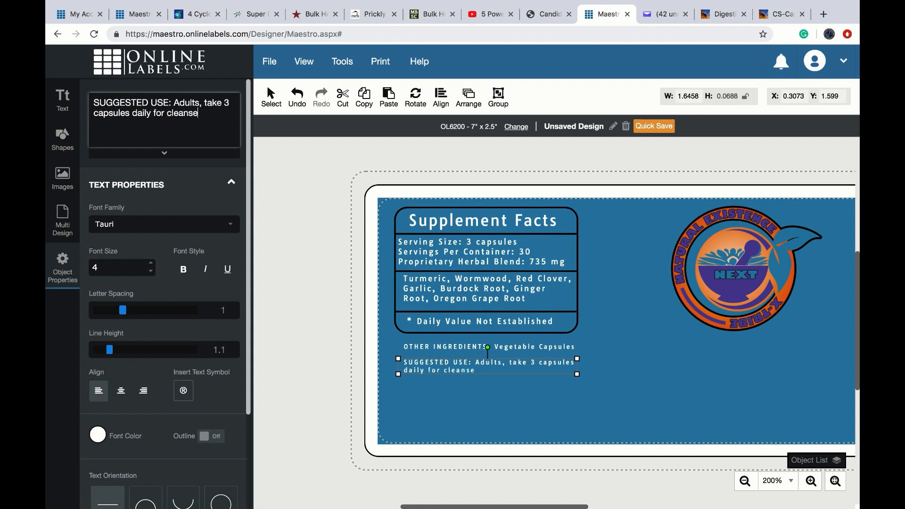
text(. Take consistly for 30 days.)
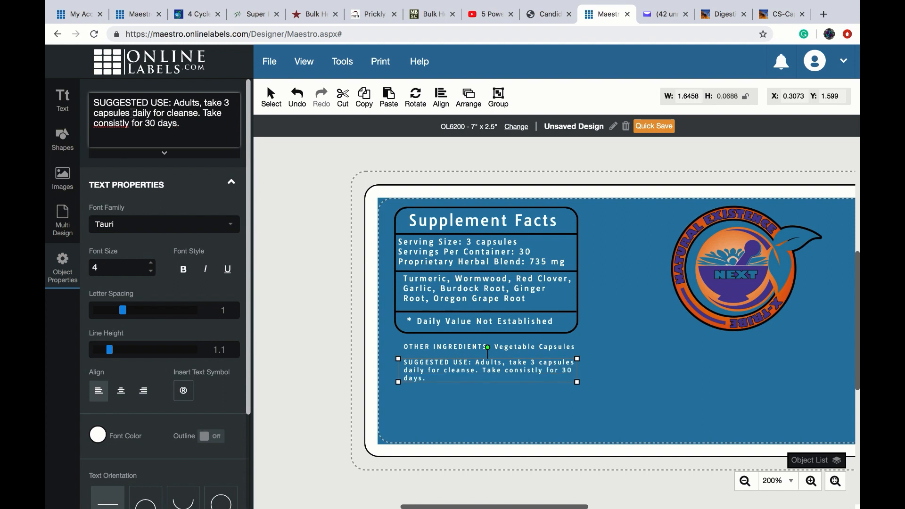
right_click(110, 124)
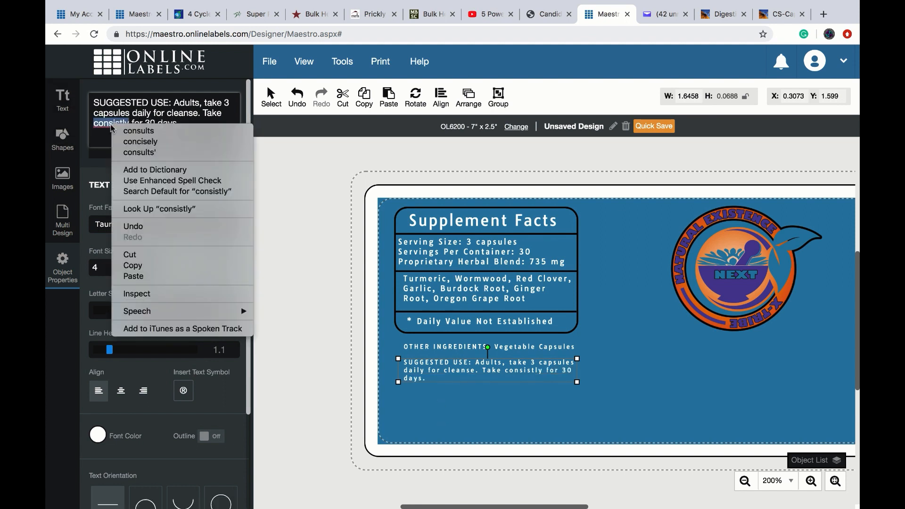
key(Escape)
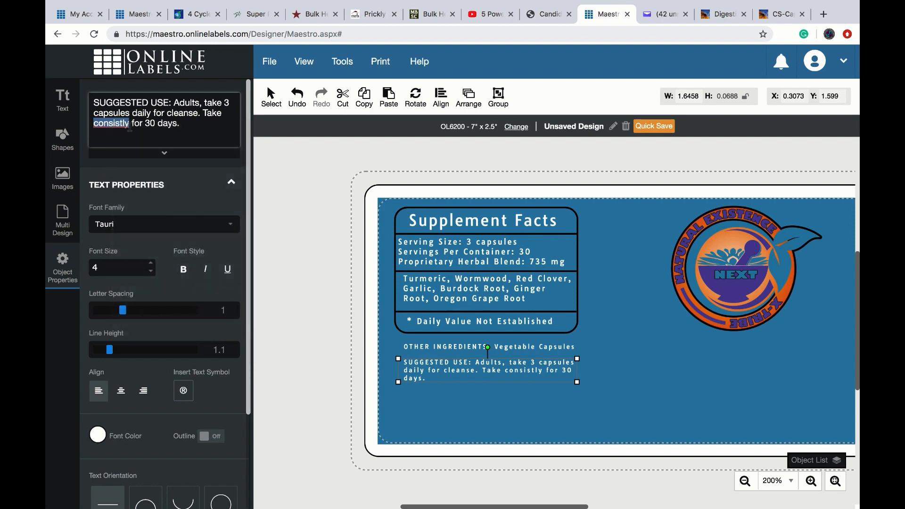
key(Right)
key(BackSpace)
key(BackSpace)
key(BackSpace)
key(BackSpace)
key(BackSpace)
key(BackSpace)
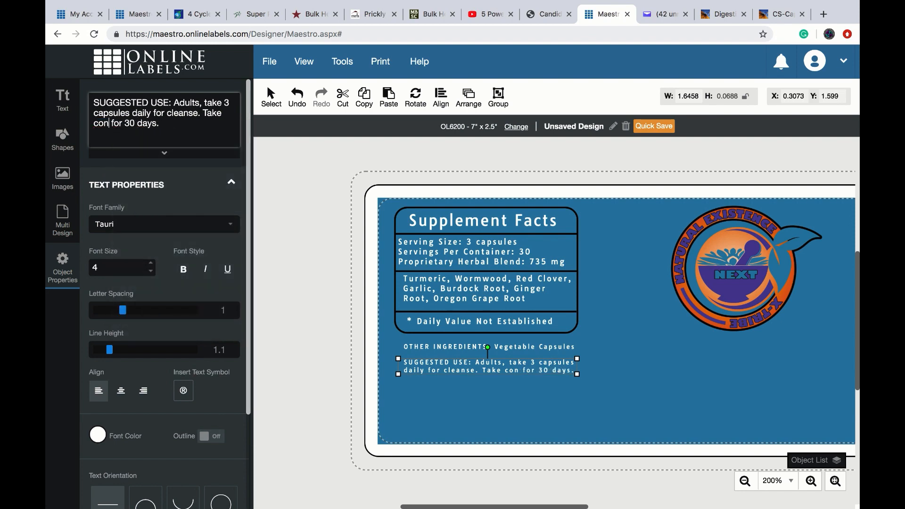
text(sisten)
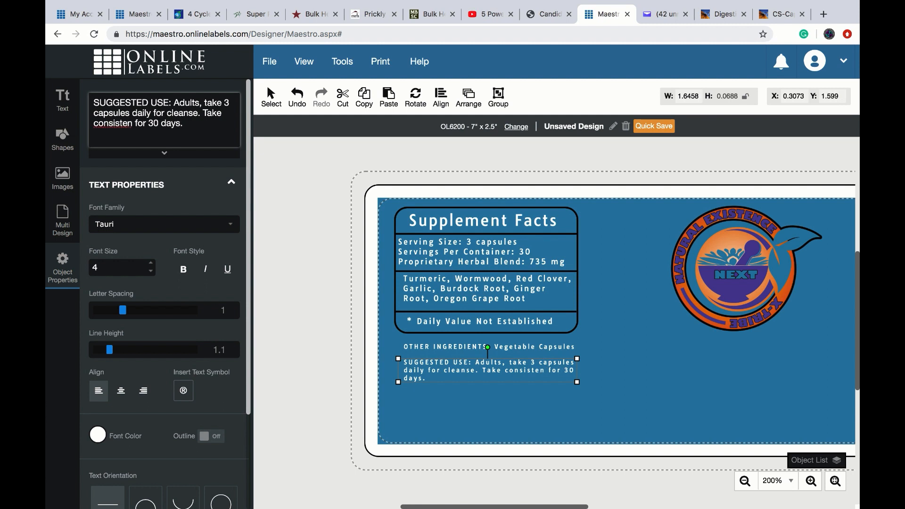
text(tly)
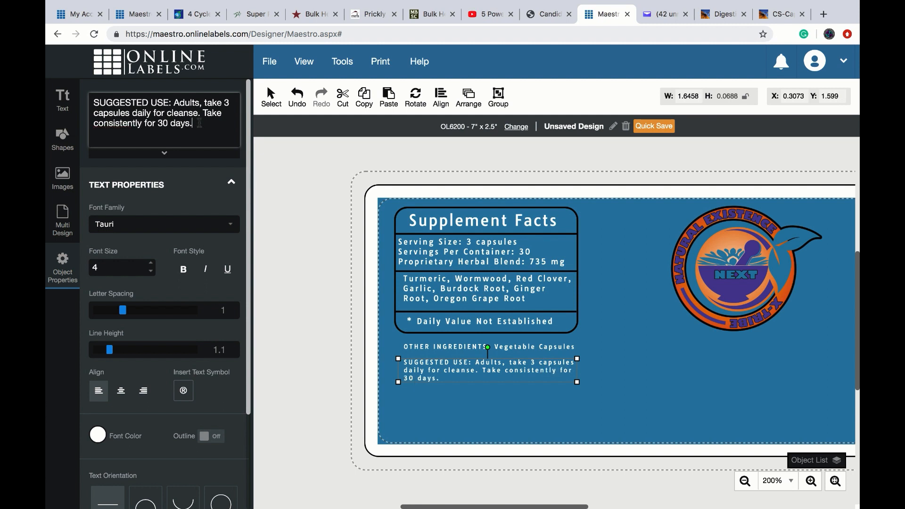
click(410, 395)
click(66, 105)
- Add a narrowed CAUTION note: consult your physician if taking medication; not during pregnancy
text(C)
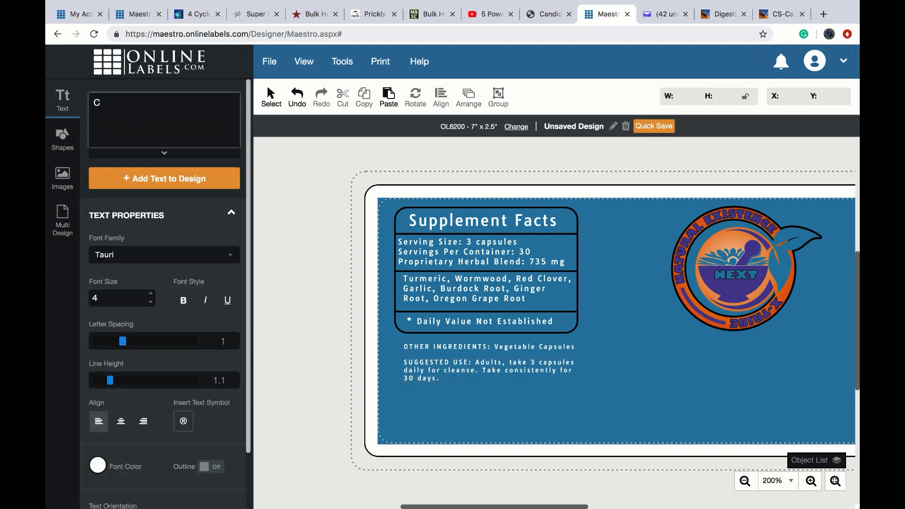
text(AUTION: CONSULTYOU)
key(BackSpace)
key(BackSpace)
key(BackSpace)
key(BackSpace)
key(BackSpace)
key(BackSpace)
key(BackSpace)
key(BackSpace)
key(BackSpace)
key(BackSpace)
key(BackSpace)
text(Consult your )
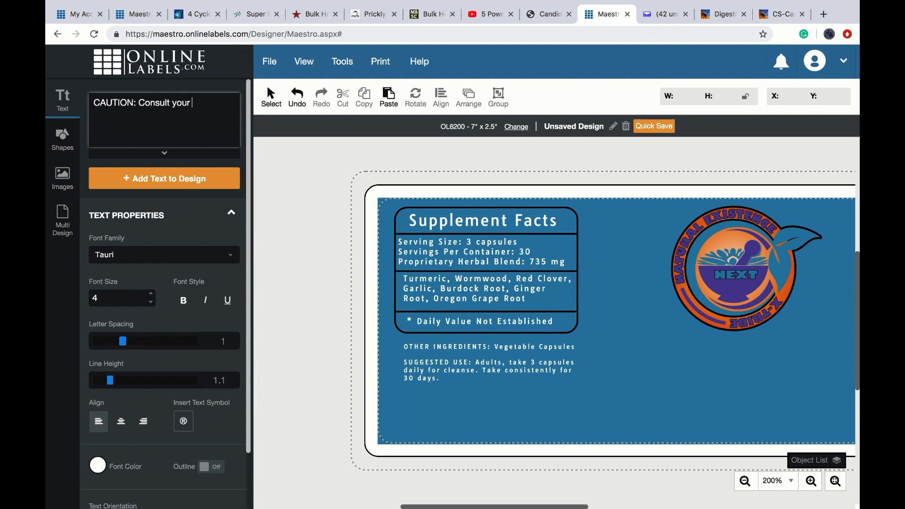
text(physician before using)
click(134, 179)
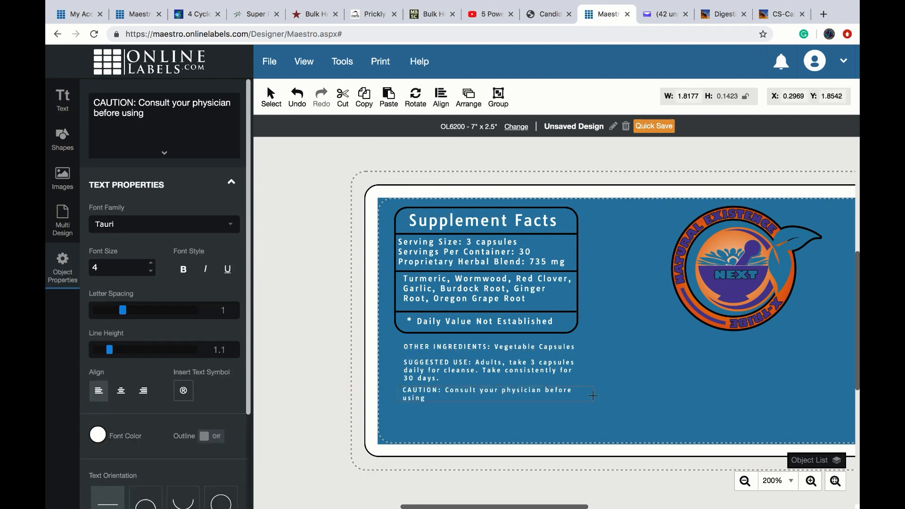
drag(603, 393, 578, 400)
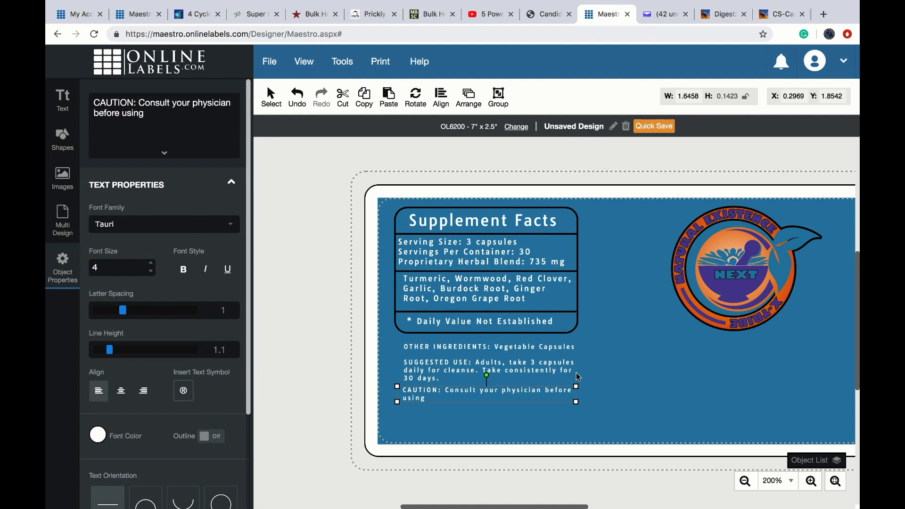
click(145, 117)
text(if you ar)
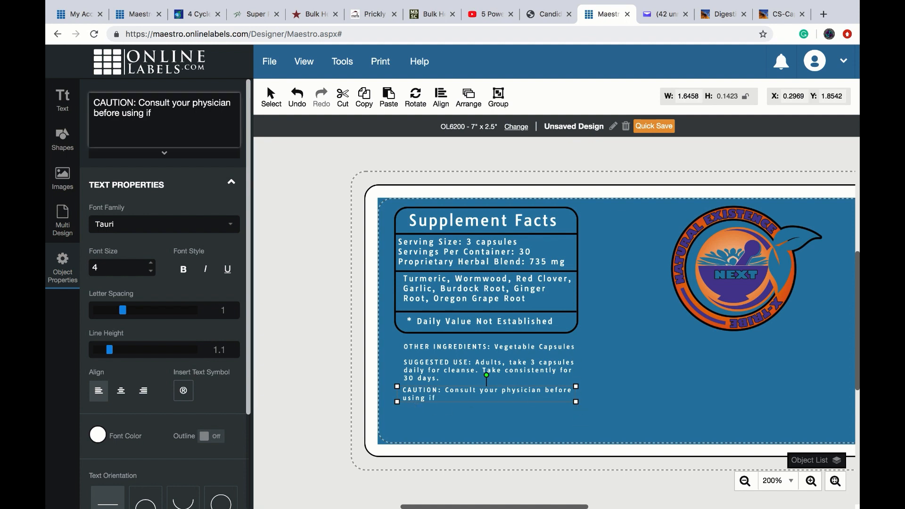
text(e taking any medication)
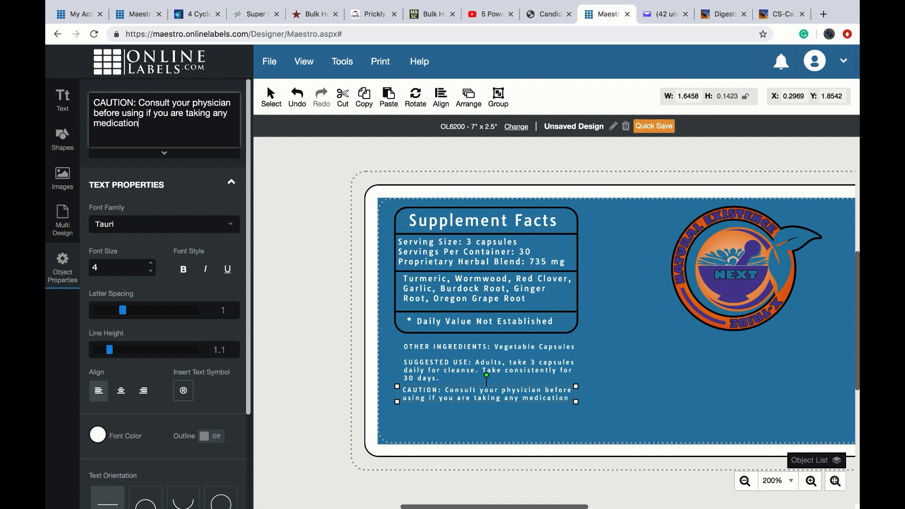
text(. Do not us)
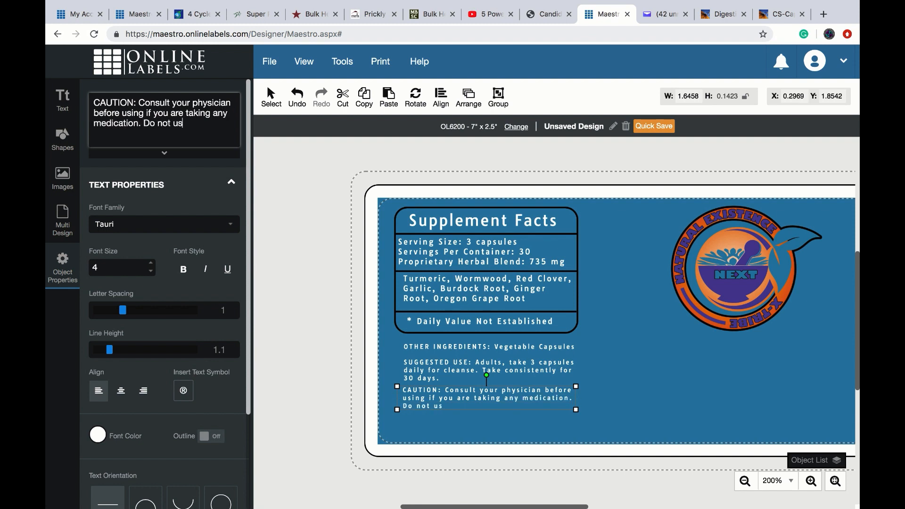
text(e during pregnancy.)
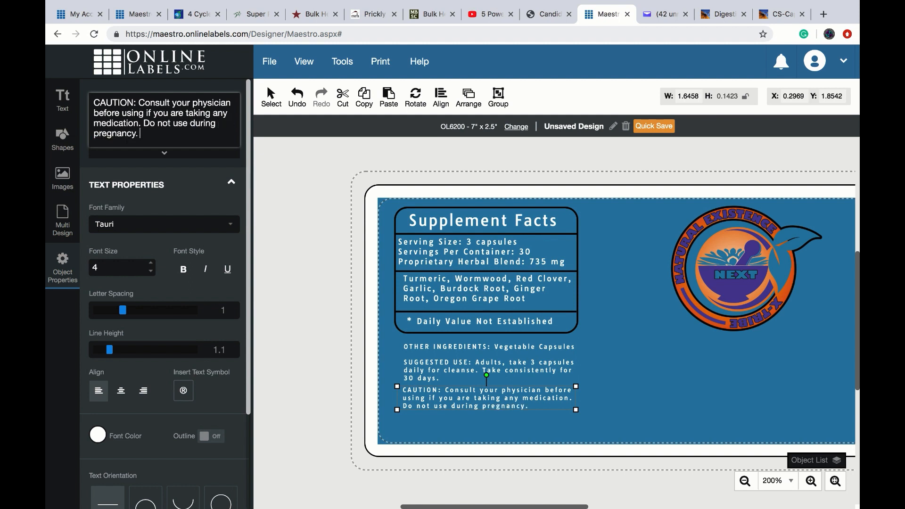
click(390, 414)
click(440, 394)
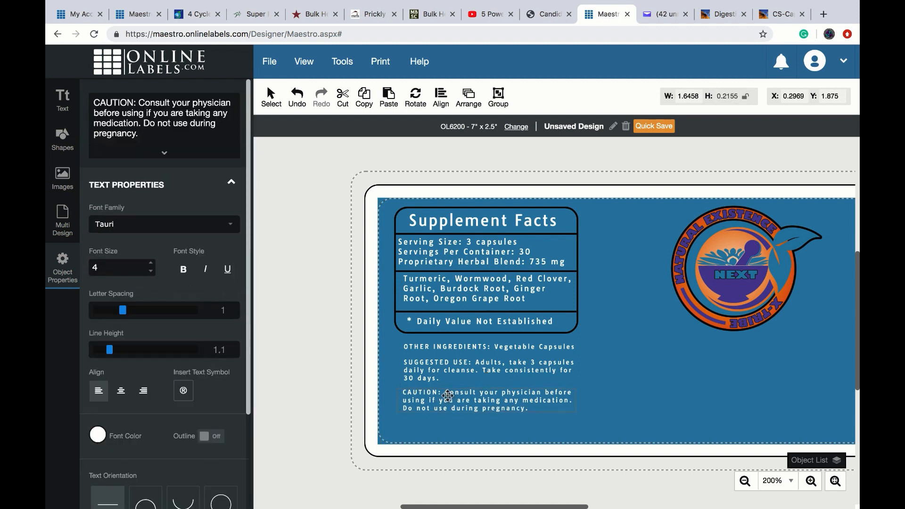
click(438, 429)
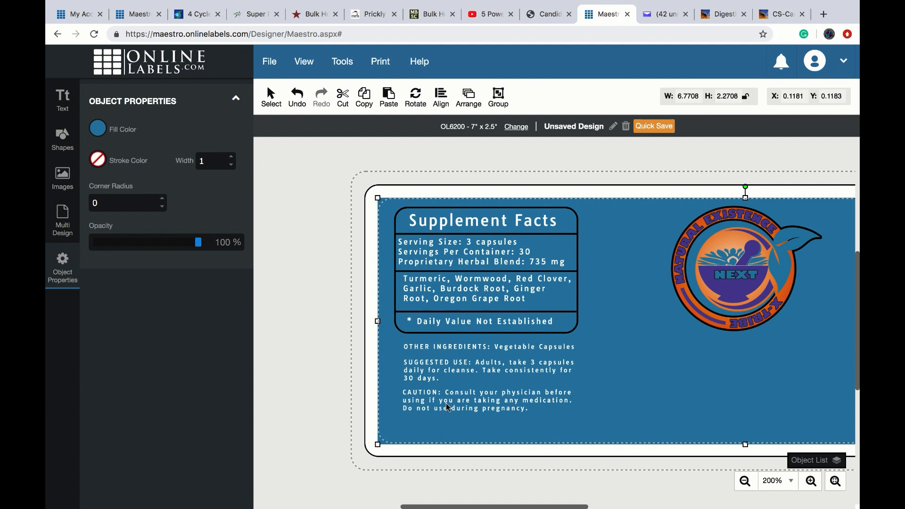
click(63, 100)
- Add 'DOUBLE SAFETY SEALED: Do not accept if either tear band…is damaged or missing' under CAUTION
text(DOUBLE SAFE)
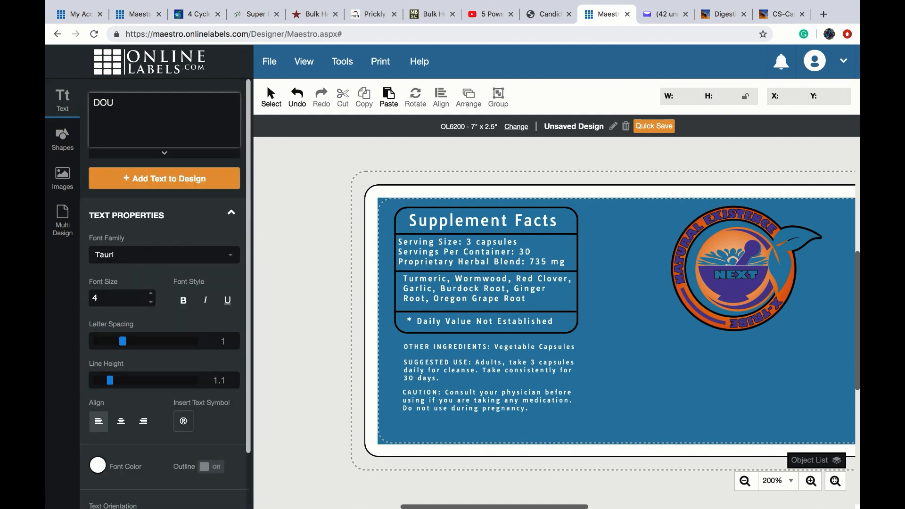
key(BackSpace)
key(BackSpace)
key(BackSpace)
text(EALED:)
click(134, 104)
text(SAFETY)
click(207, 102)
text(Do not ac)
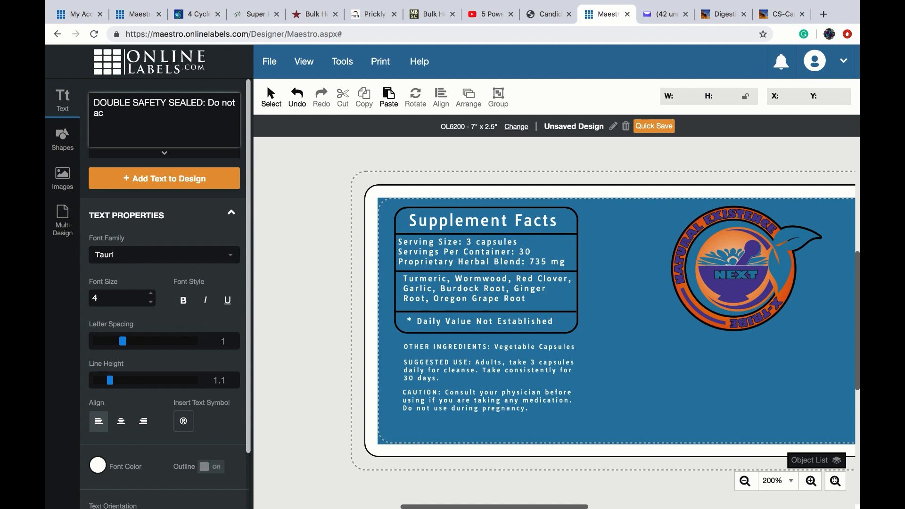
text(cept if)
click(172, 179)
drag(302, 153, 437, 414)
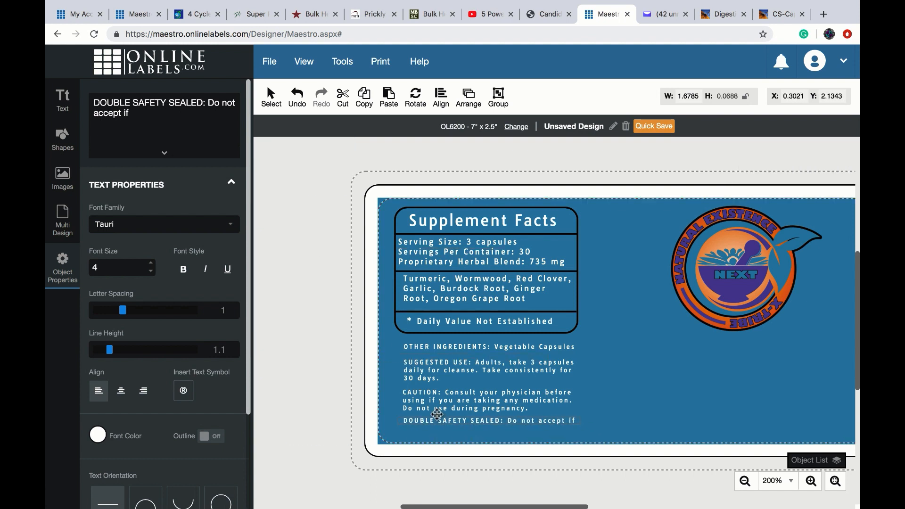
text(ei)
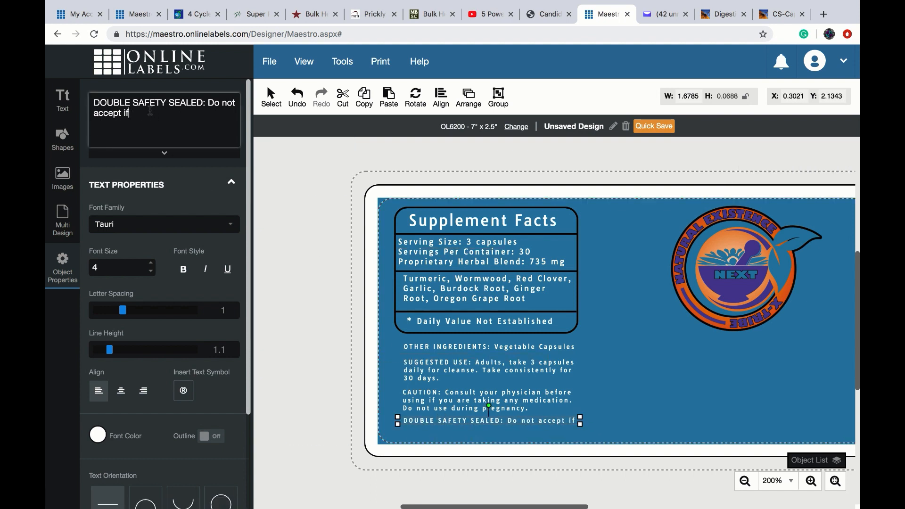
text(ther te)
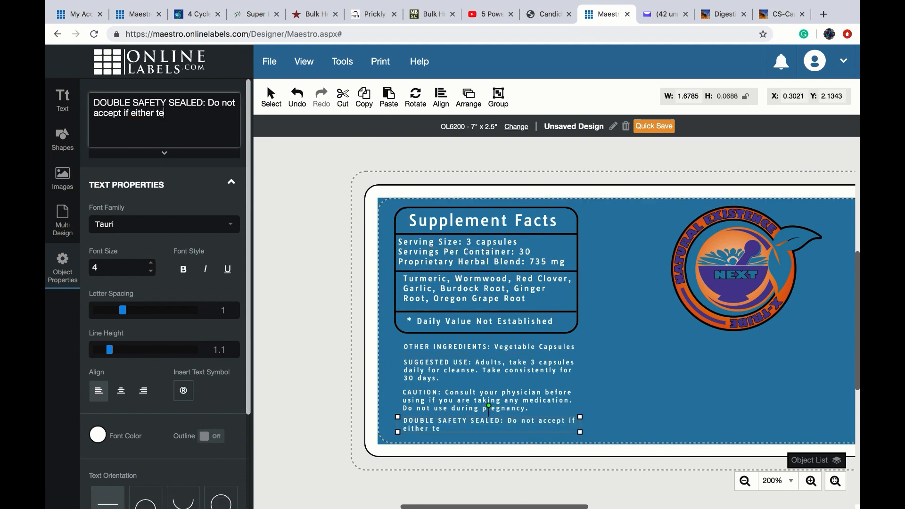
text(ar band on cap or inner f)
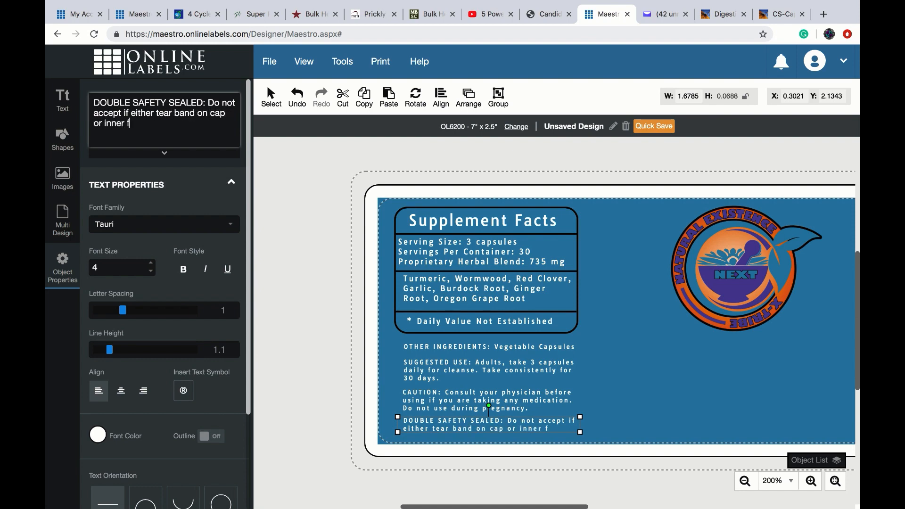
text(reshness seal)
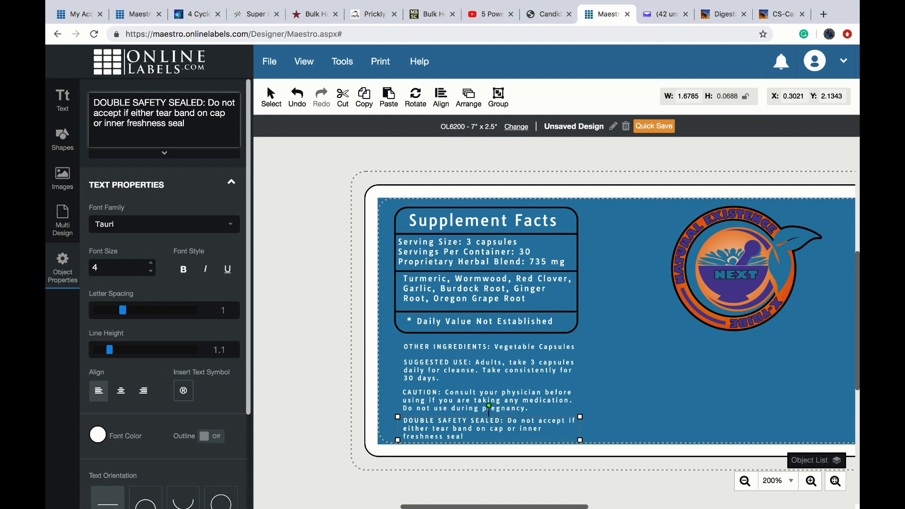
text( is damaged)
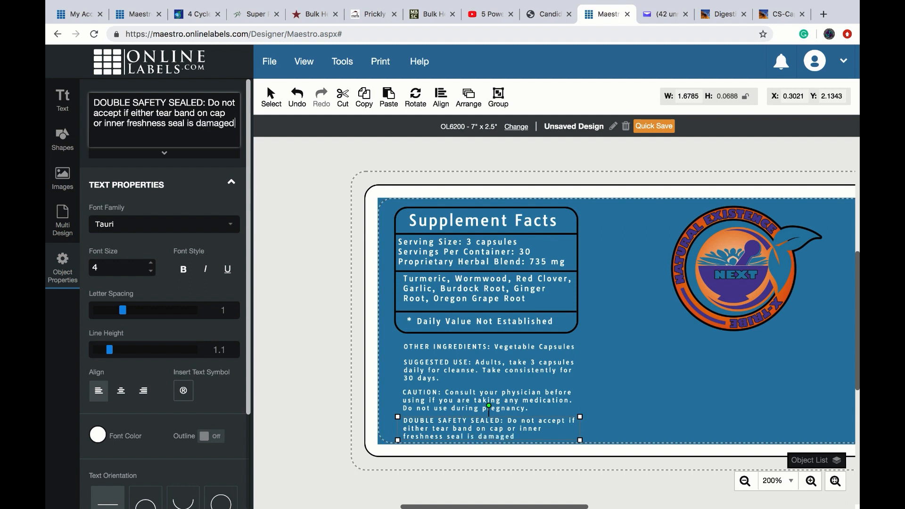
text( or missing.)
click(391, 381)
- Nudge the SUGGESTED USE, CAUTION and DOUBLE SAFETY SEALED paragraphs up to tighten spacing
drag(457, 366, 456, 362)
drag(455, 405, 455, 400)
drag(454, 431, 454, 428)
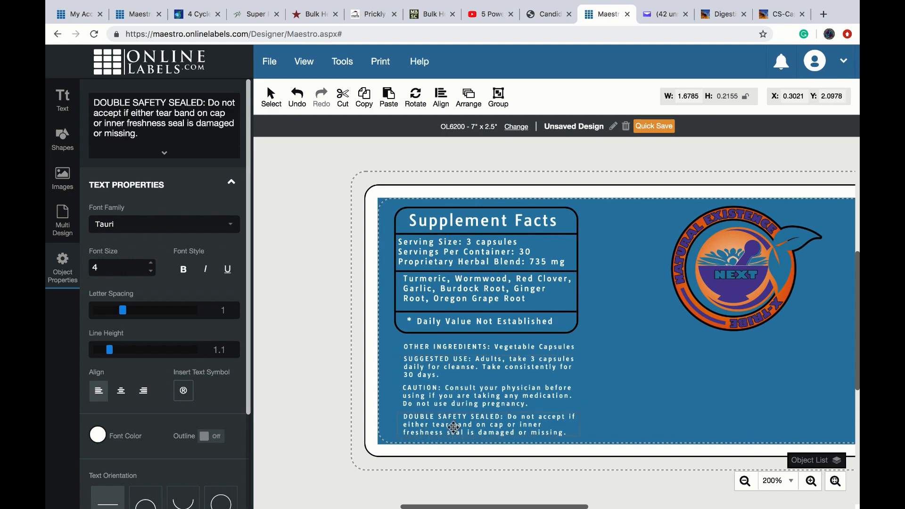
click(384, 396)
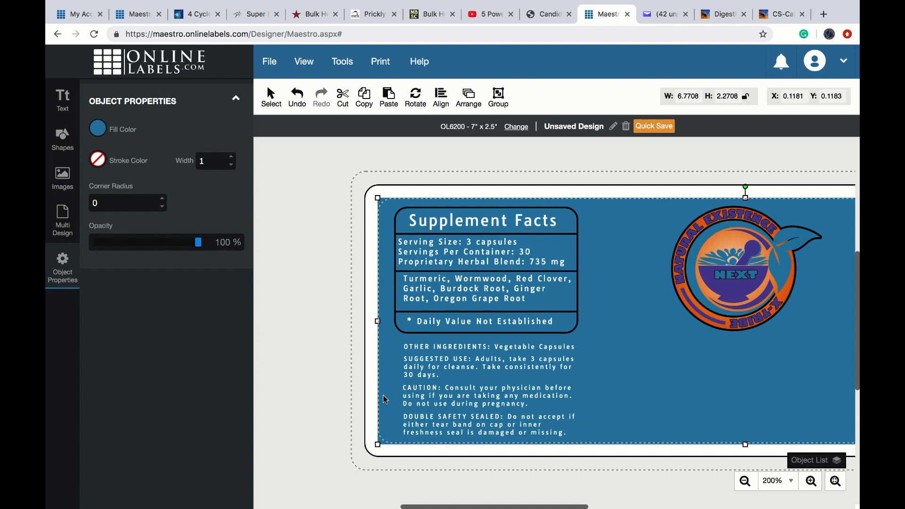
- Duplicate the rounded Supplement Facts outline box with copy and paste
click(489, 505)
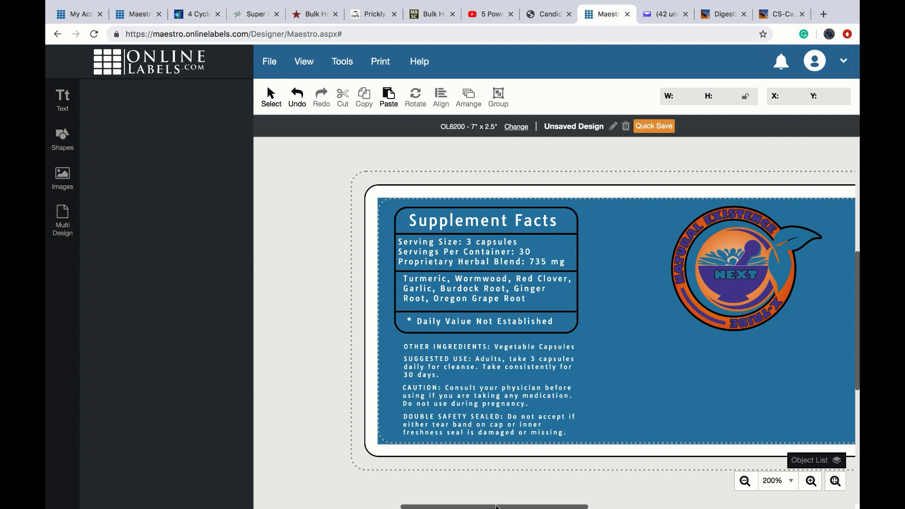
drag(496, 507, 573, 506)
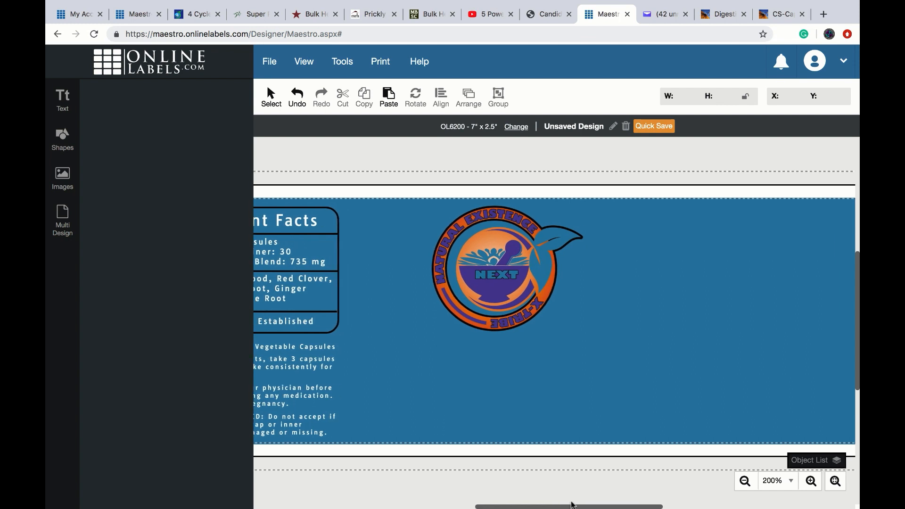
drag(573, 506, 524, 508)
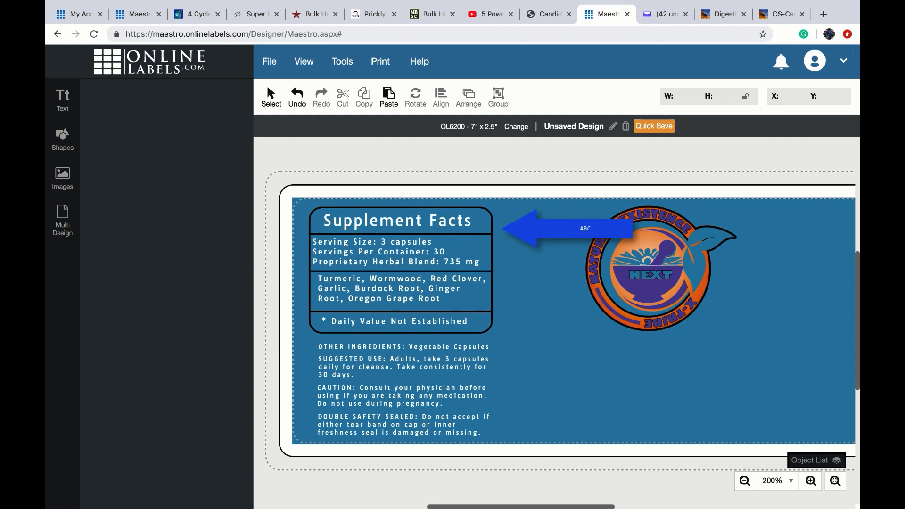
click(488, 216)
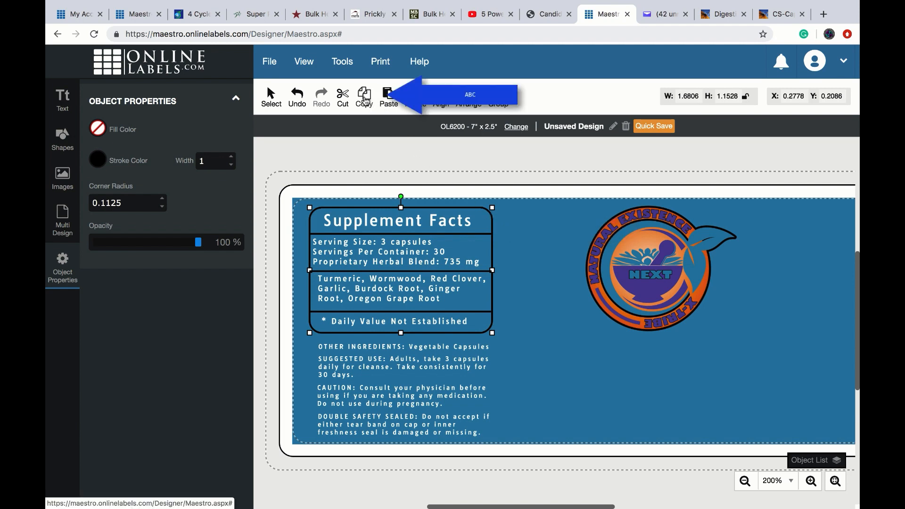
click(389, 96)
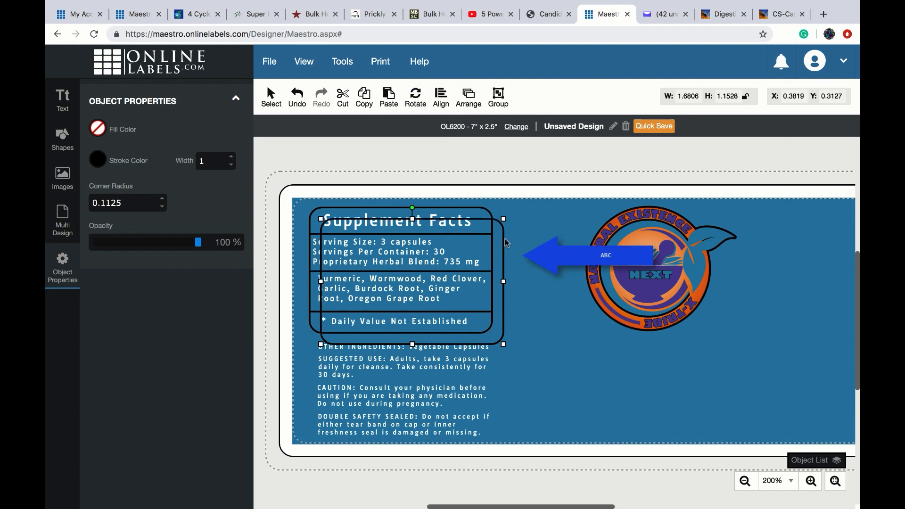
- Undo the accidental shift of the blue background and move the spare outline box toward the logo
mouse_move(506, 238)
mouse_down()
mouse_move(533, 240)
mouse_move(521, 235)
mouse_up()
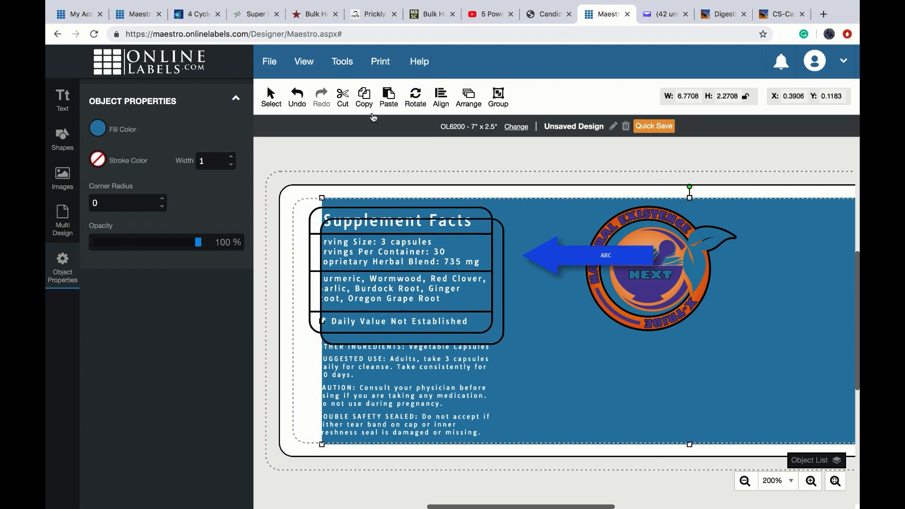
click(298, 97)
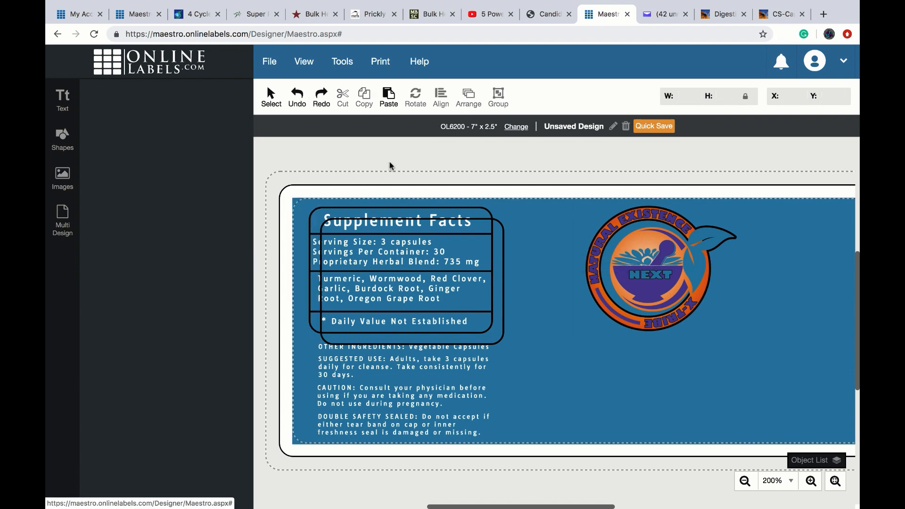
click(501, 225)
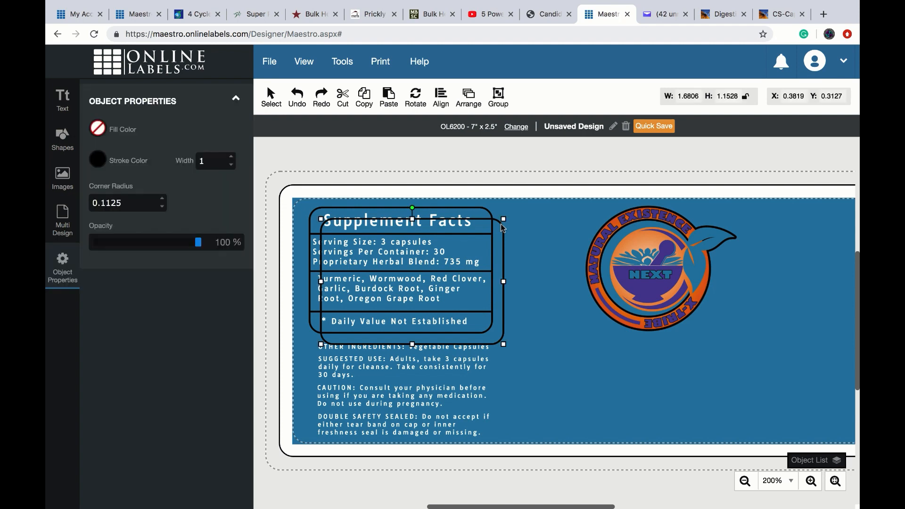
drag(501, 225, 849, 239)
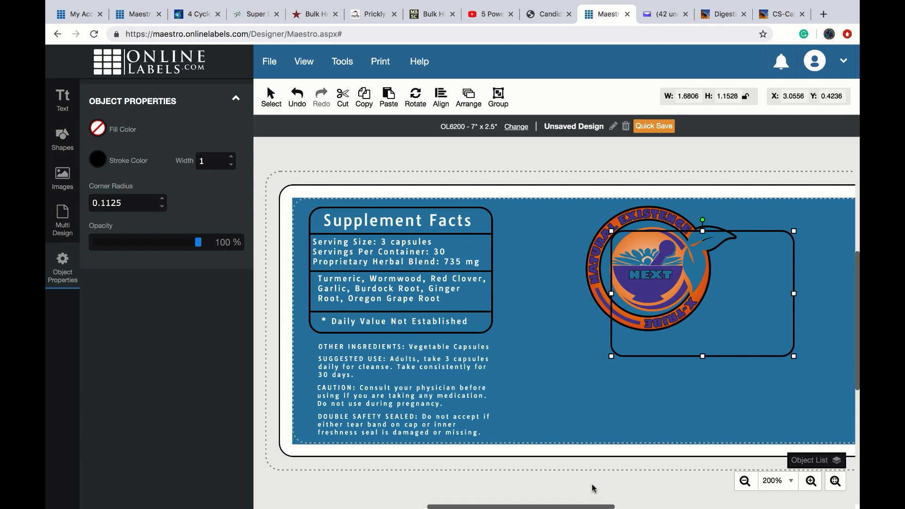
key(Right)
key(Right)
key(Right)
key(Right)
key(Right)
key(Right)
key(Right)
key(Right)
key(Right)
key(Right)
key(Right)
key(Right)
key(Right)
key(Right)
key(Right)
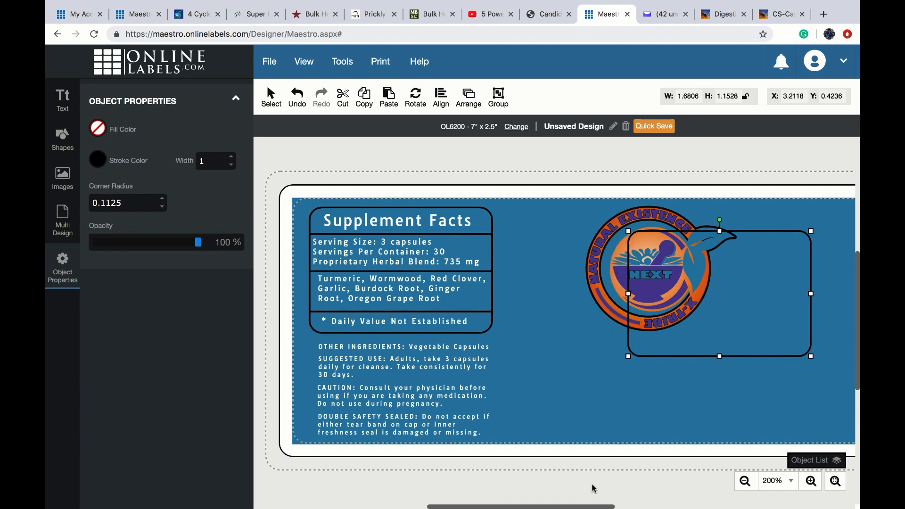
key(Right)
key(Right)
key(Right)
key(Right)
key(Right)
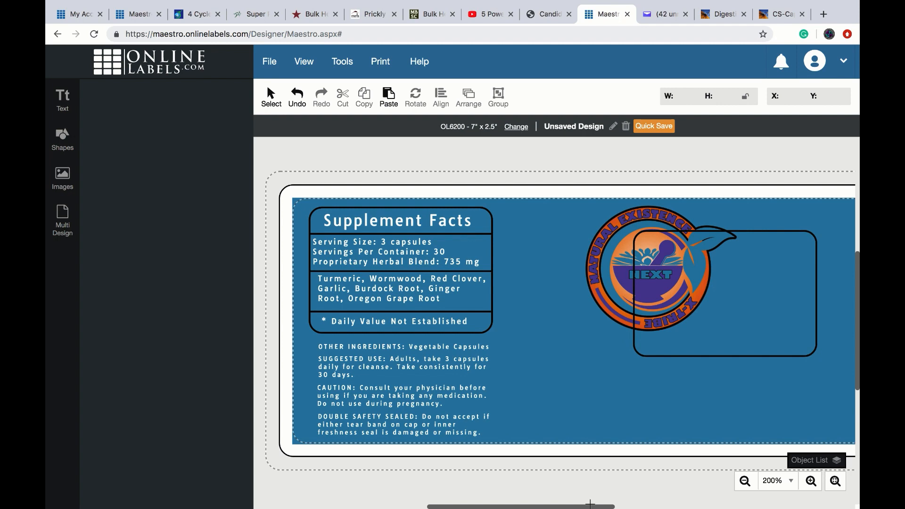
- Reposition the spare outline box in the label's top-right area at X 5.1007, Y 0.1719
drag(590, 506, 650, 507)
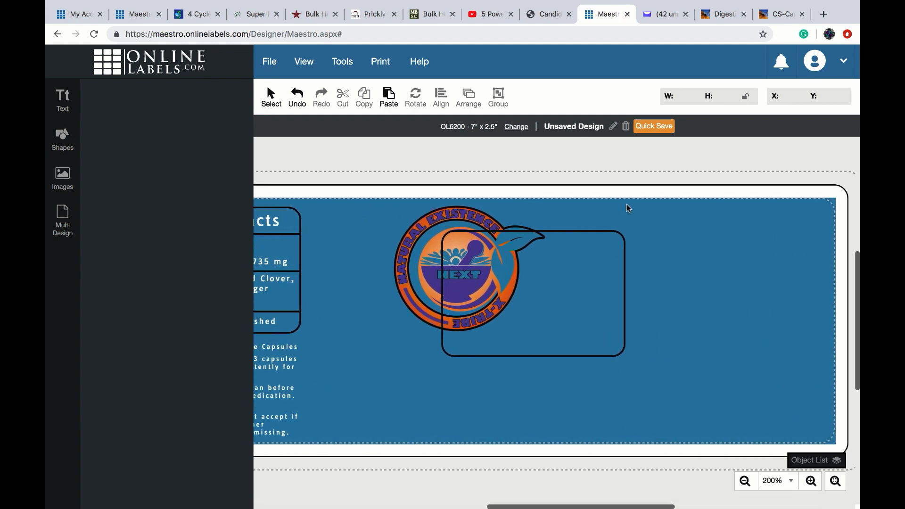
click(615, 233)
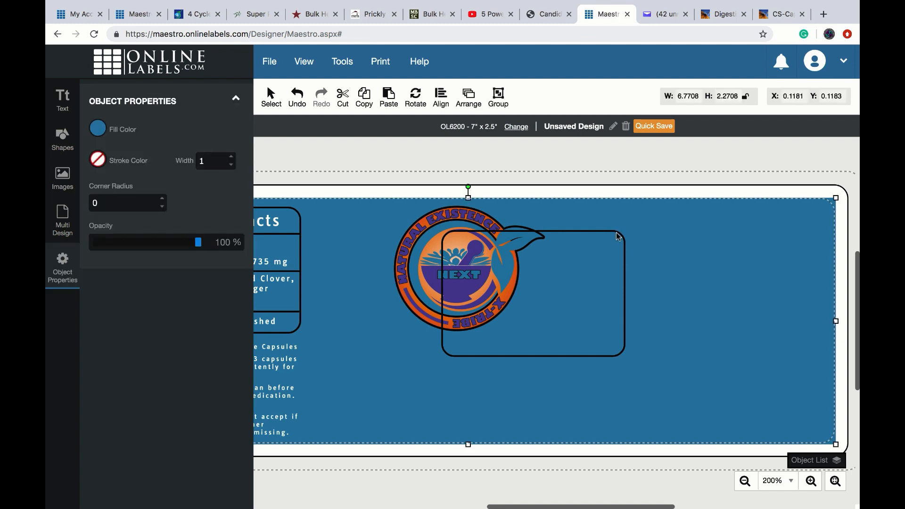
click(625, 266)
drag(625, 266, 818, 246)
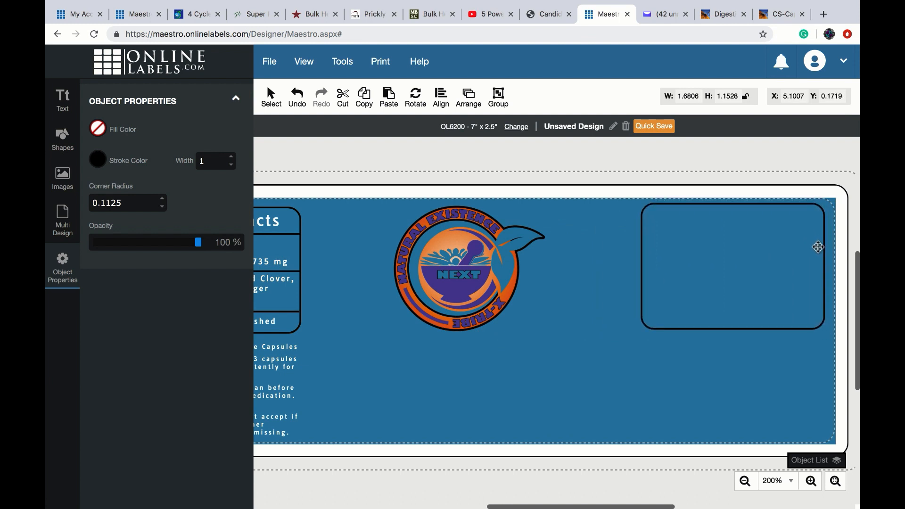
drag(818, 247, 819, 248)
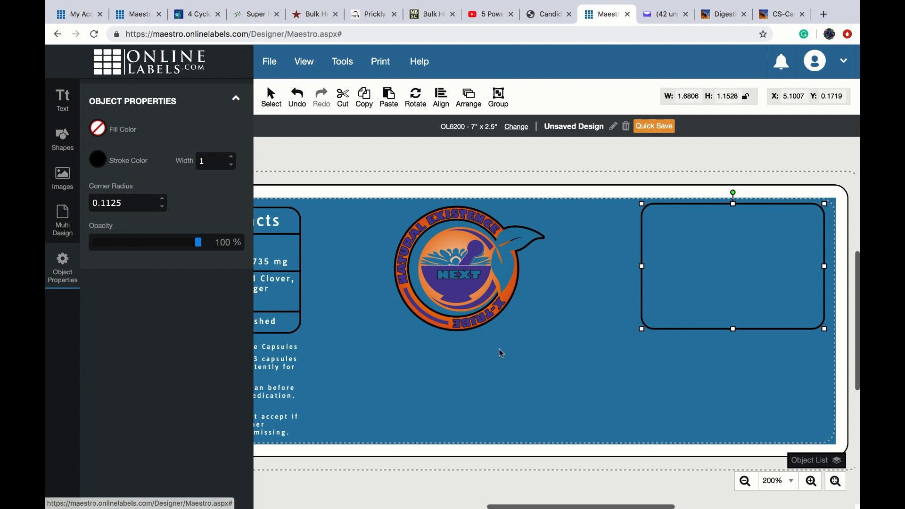
click(562, 367)
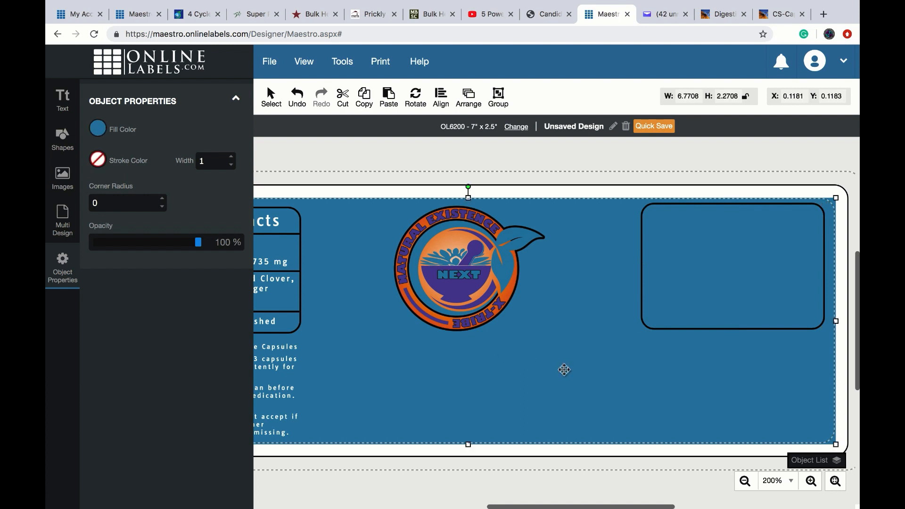
- Type 'Candida A'Bomb XTC cleansing is an all-natural fungus and worm fighting herbal combination' as new text
click(62, 96)
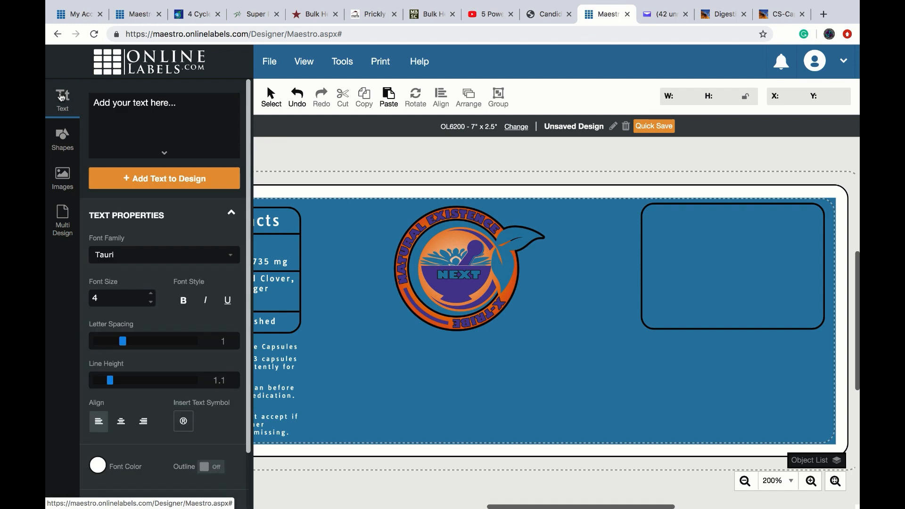
click(107, 116)
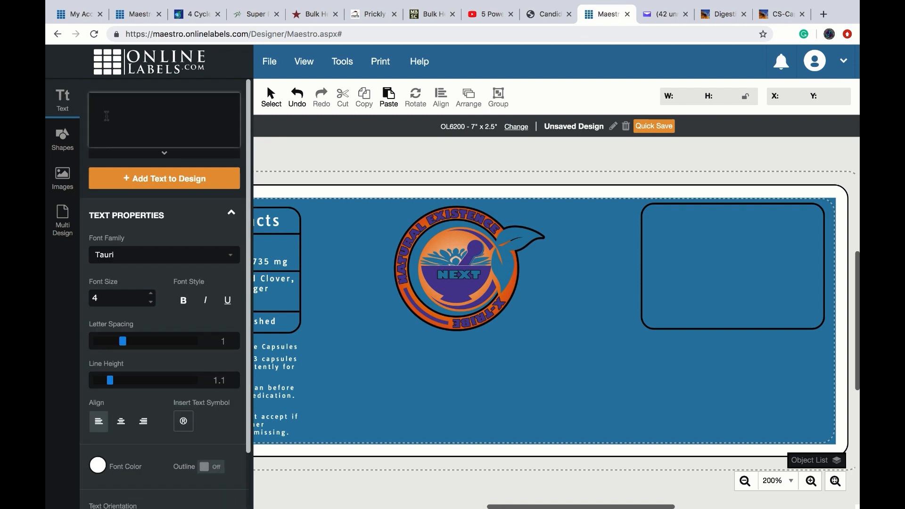
text(Candida A'Bomb XTC cle)
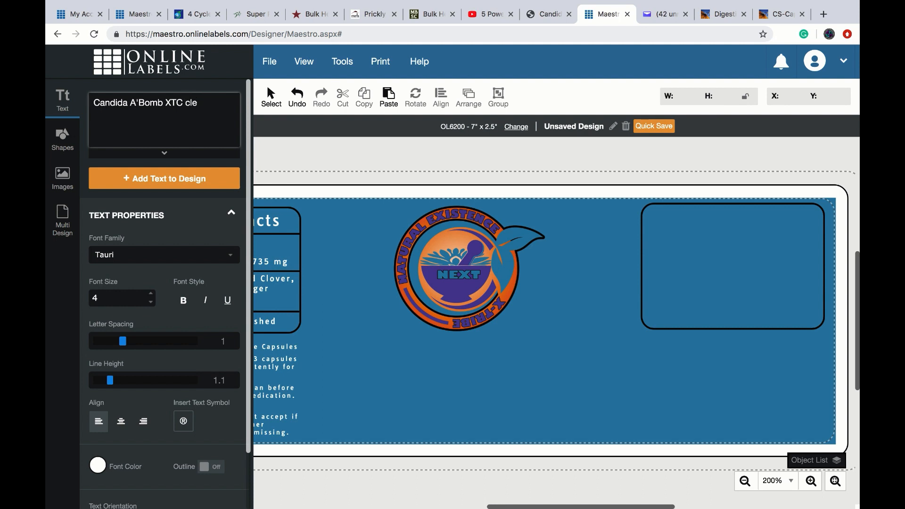
text(ansing is an all-natural)
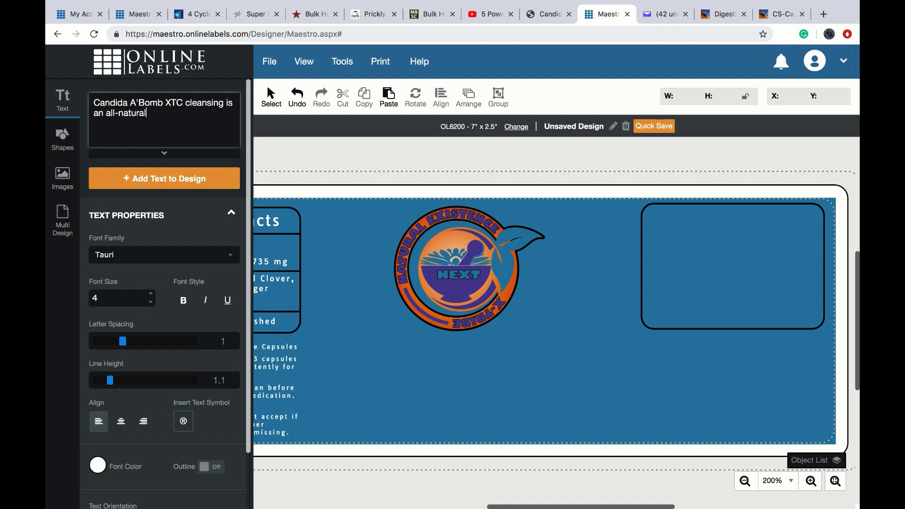
text( fungus and worm fight)
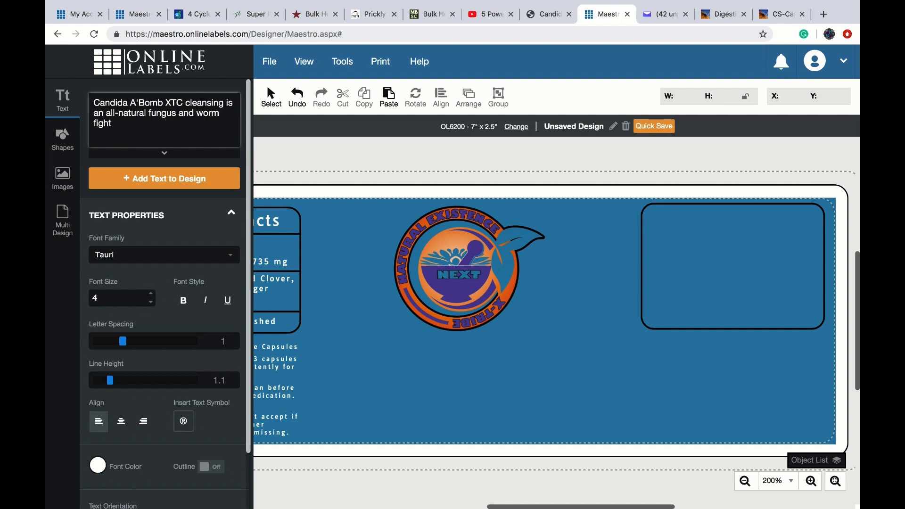
text(er)
key(BackSpace)
key(BackSpace)
text(ing herbal combina)
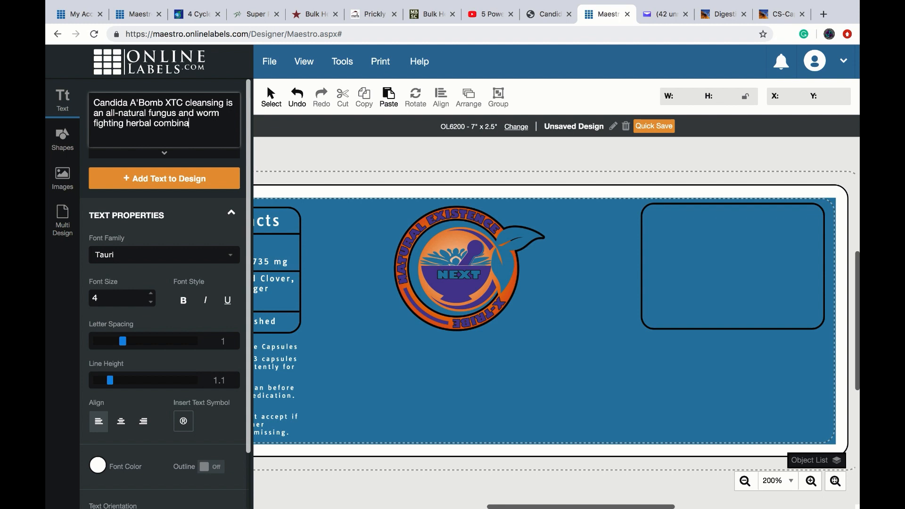
text(tion.)
- Add the Candida description to the label inside the top-right box, narrowed to 1.7656 wide
click(146, 176)
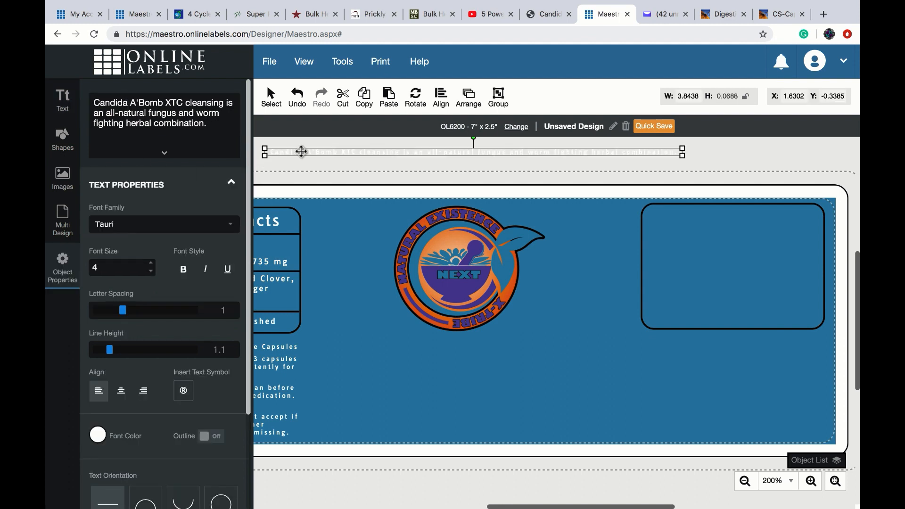
drag(302, 152, 447, 231)
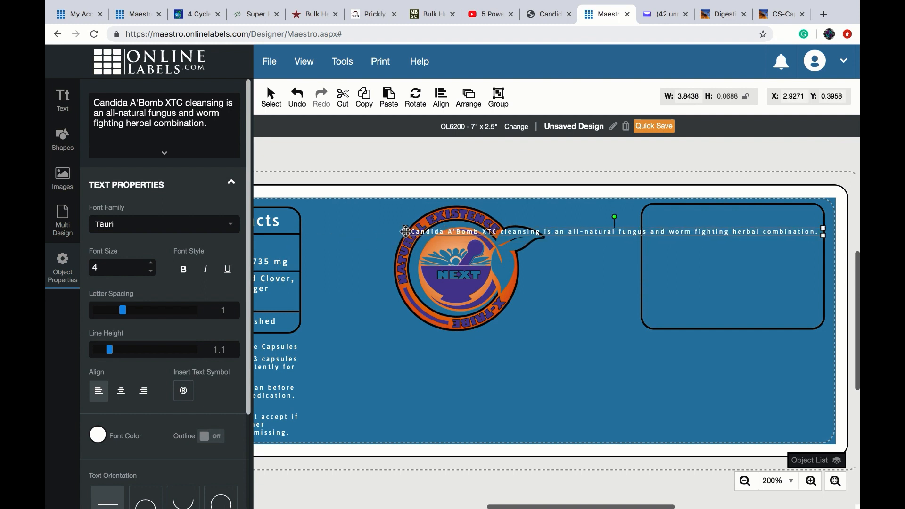
drag(404, 227, 665, 214)
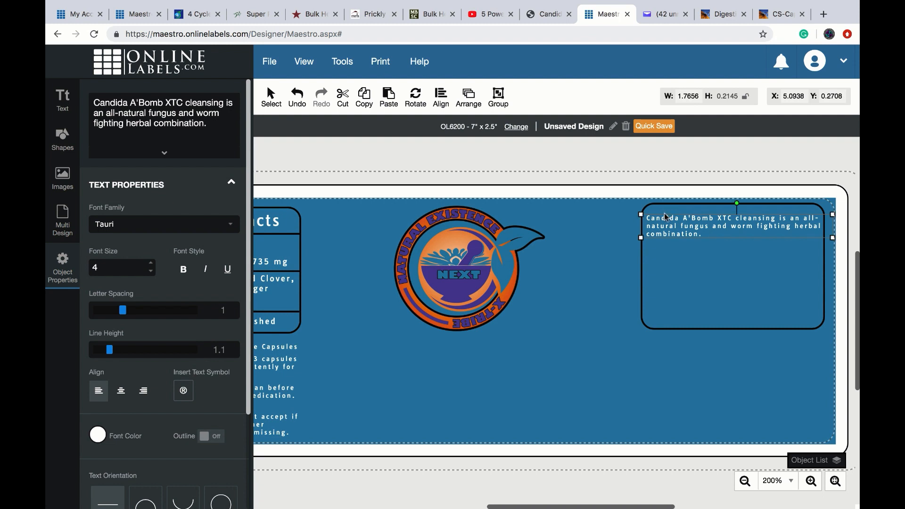
- Append 'Strong but safe, the herbs used' plus rows of dashes to the description
click(228, 124)
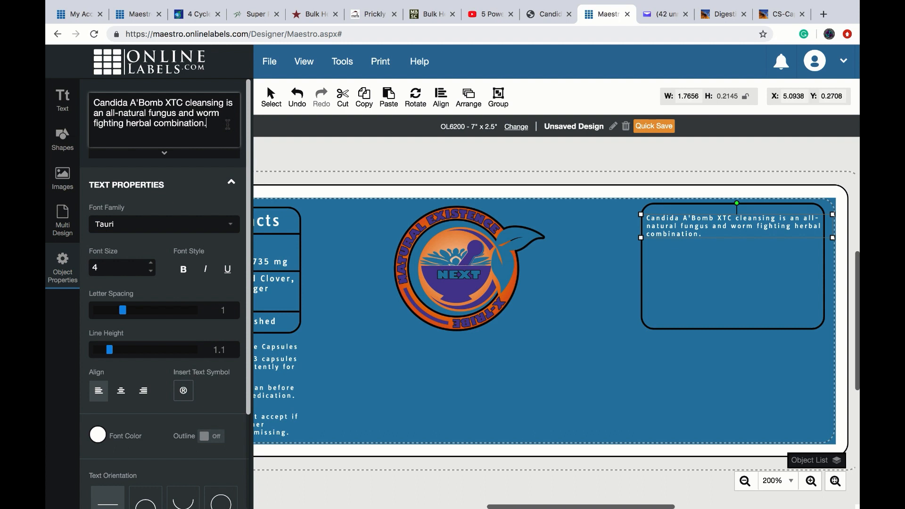
text(Strong but s)
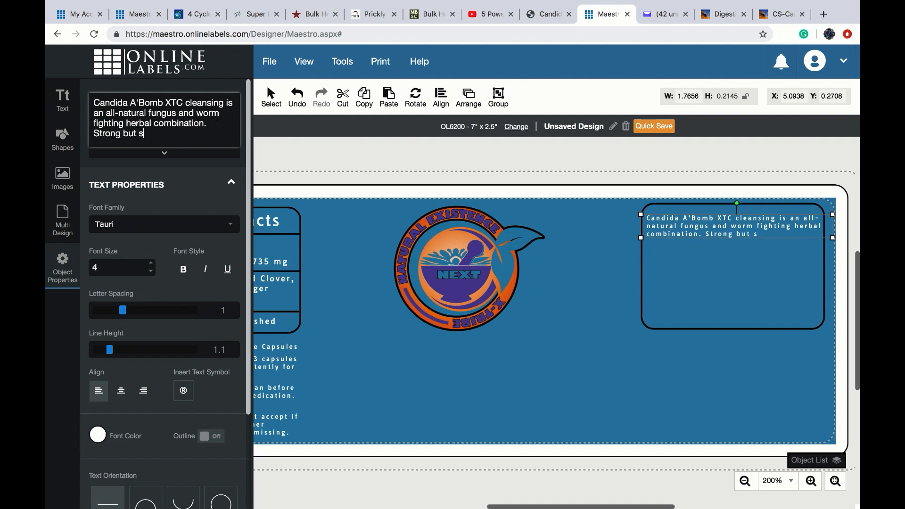
text(afe, th)
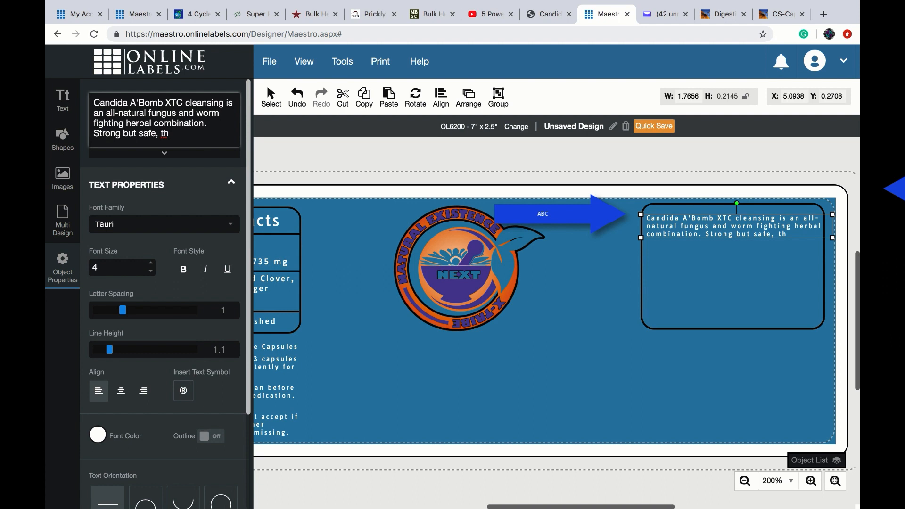
text(e herbs used)
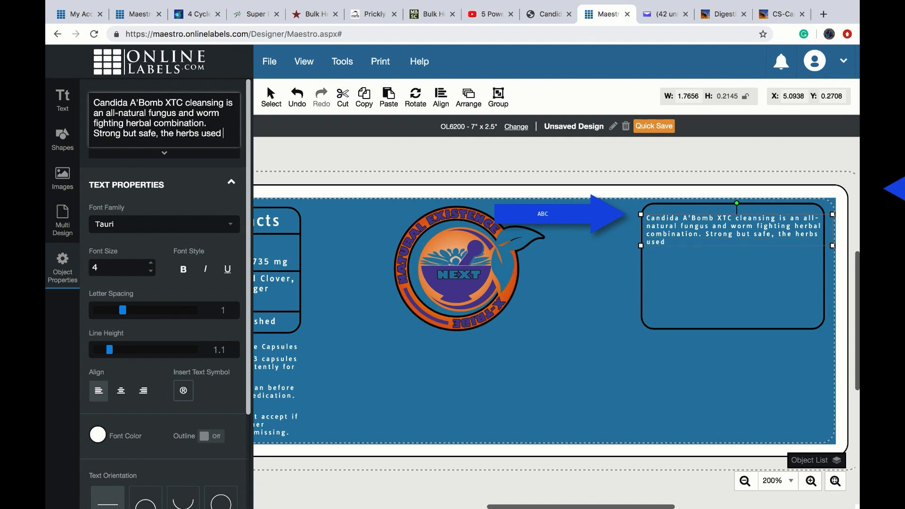
text( ------)
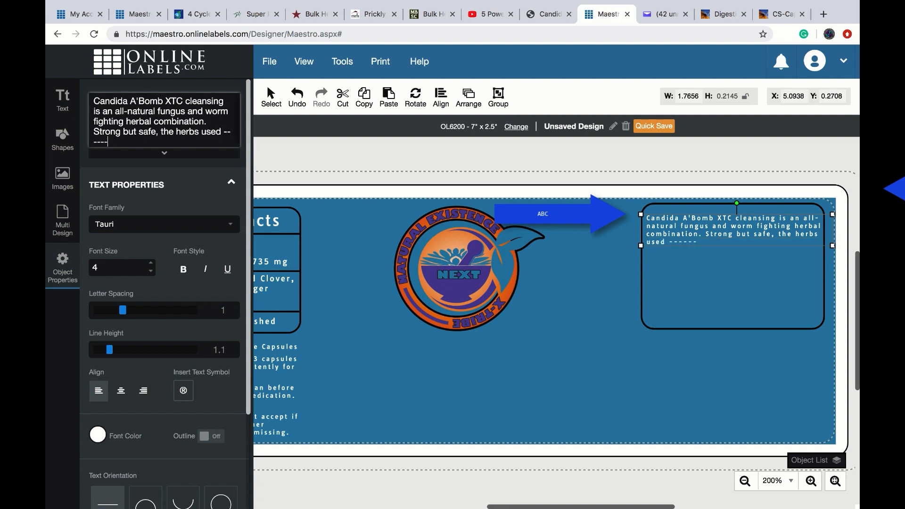
text(------------------------------------------------------------------)
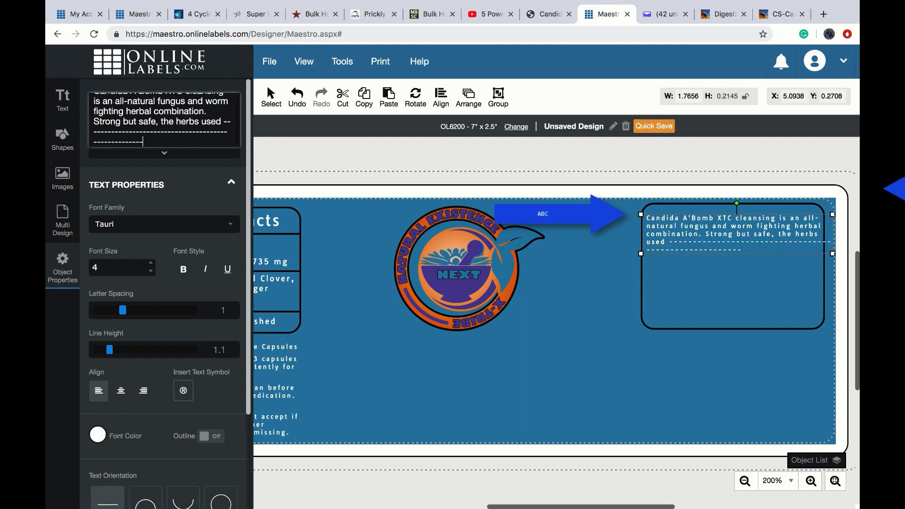
text(--------------------------------------------)
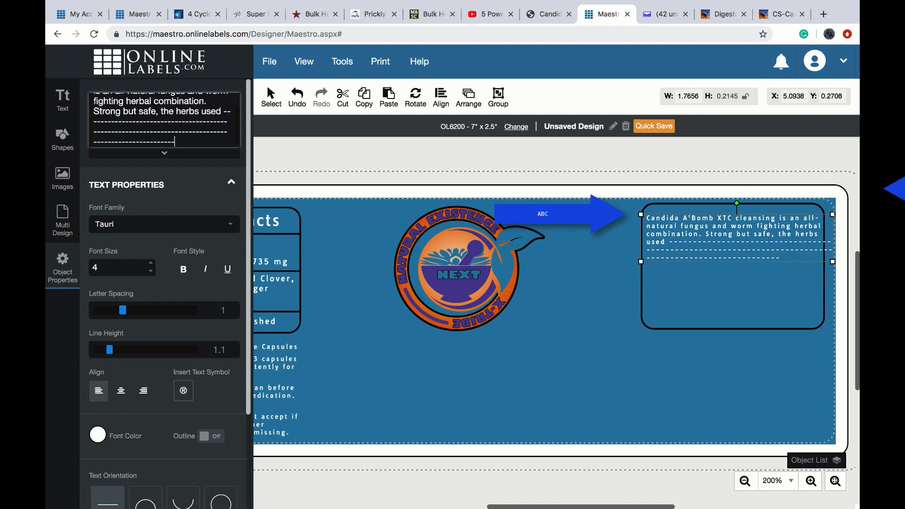
text(------------------------)
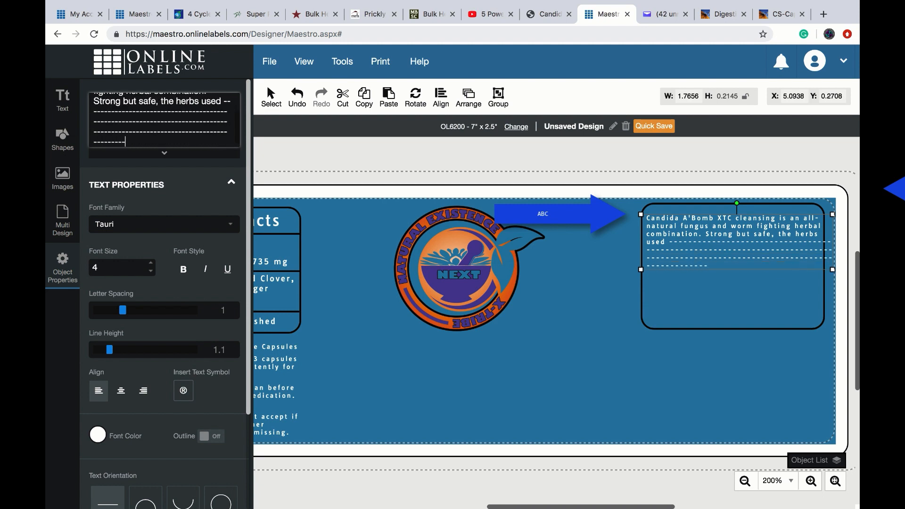
text(------------------------------------------)
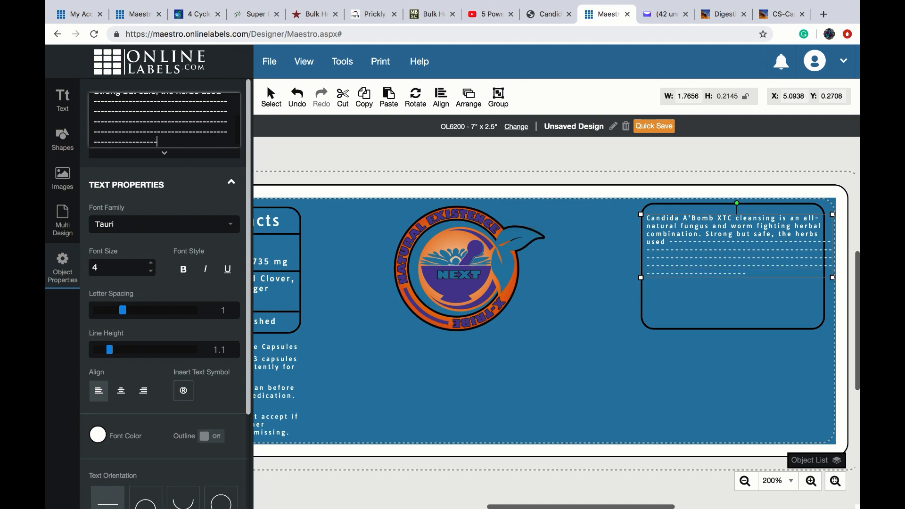
text(-----------------------------)
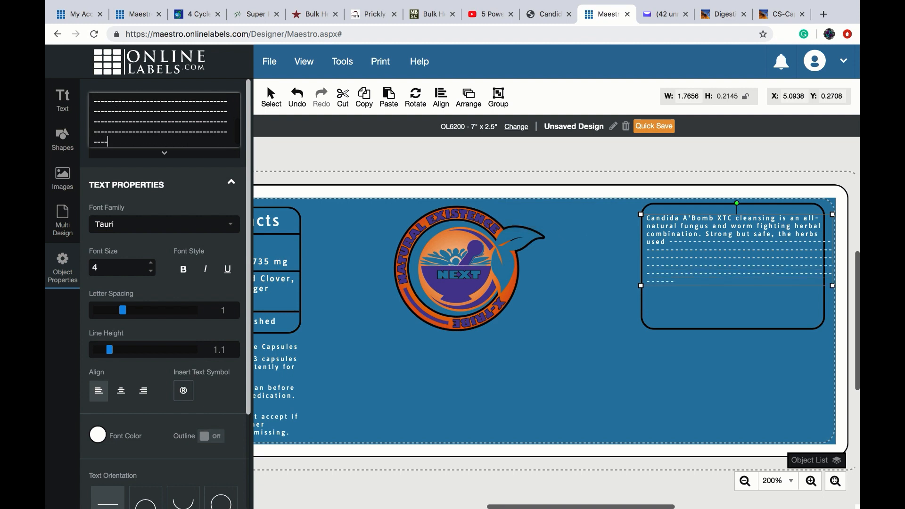
text(------------------------------------------------------------------------------------------------------------------------------------------------------------)
click(613, 340)
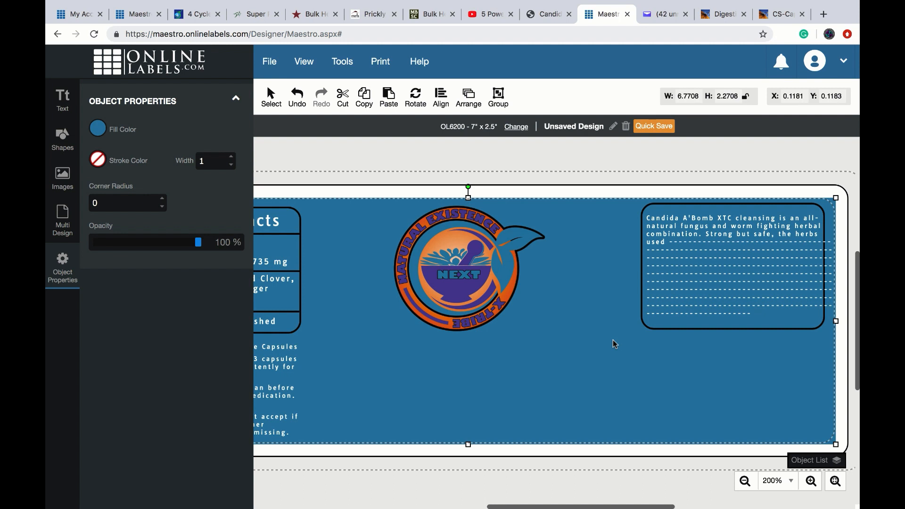
- Add text 'These statements have not been evaluated by' just below the description box
click(62, 97)
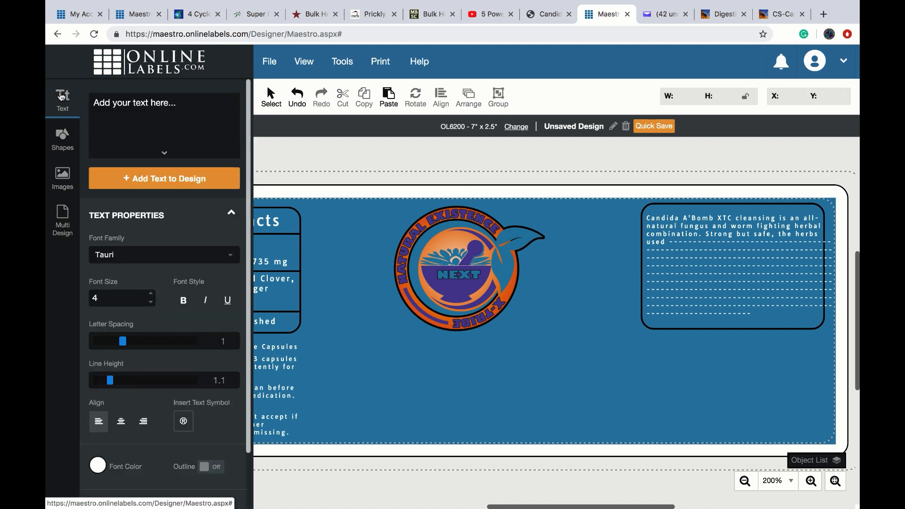
click(106, 104)
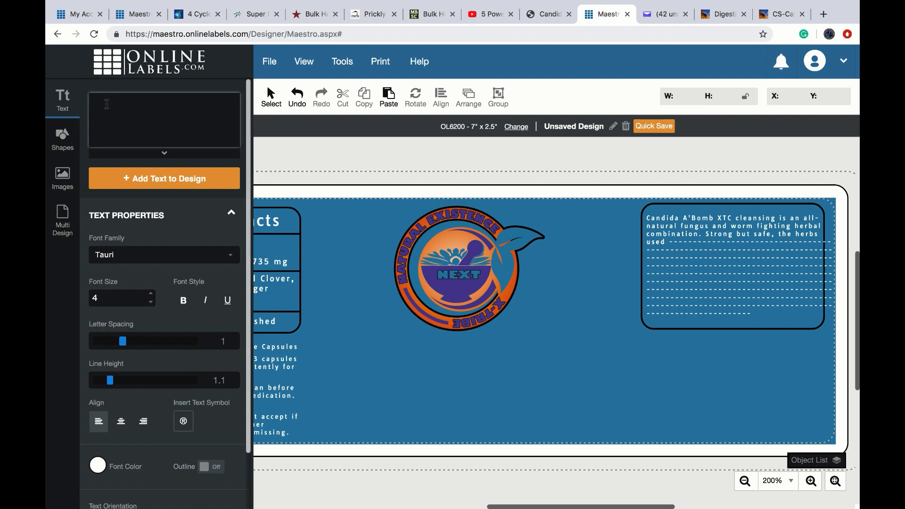
text(These statements have)
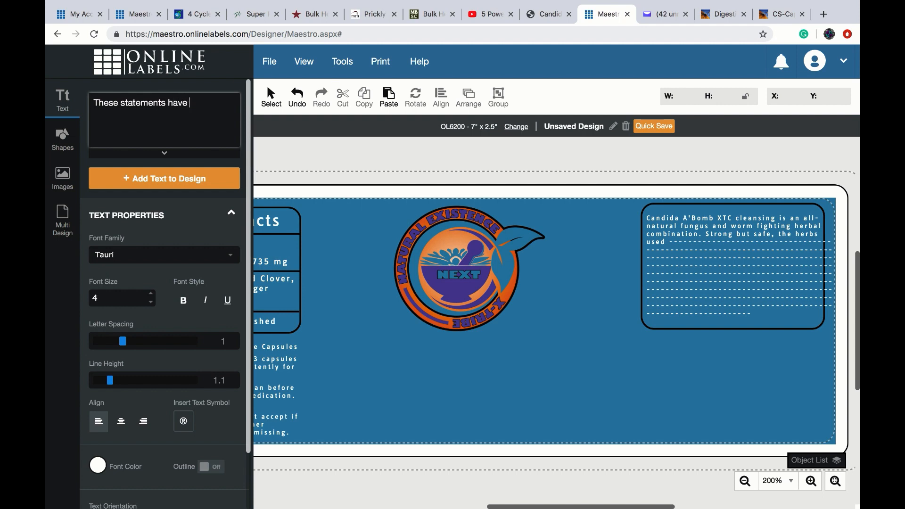
text( not been evaluated by)
click(118, 178)
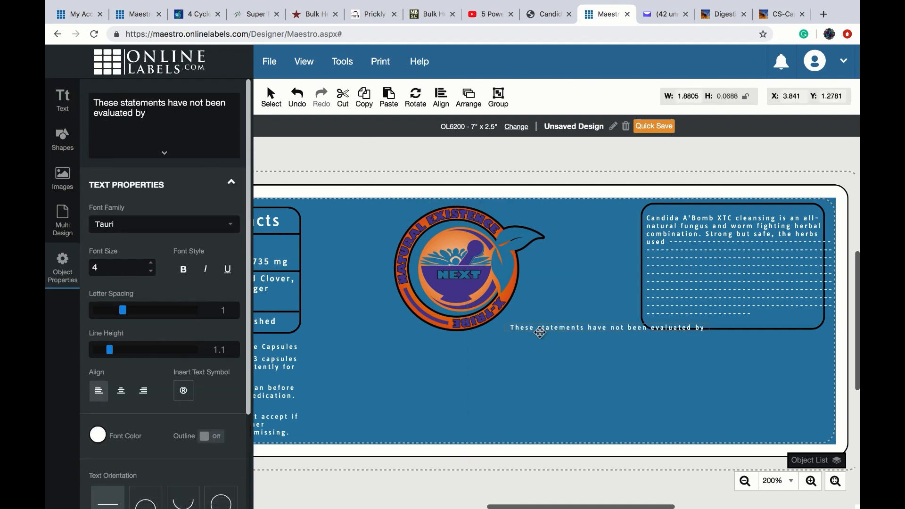
drag(536, 332, 638, 350)
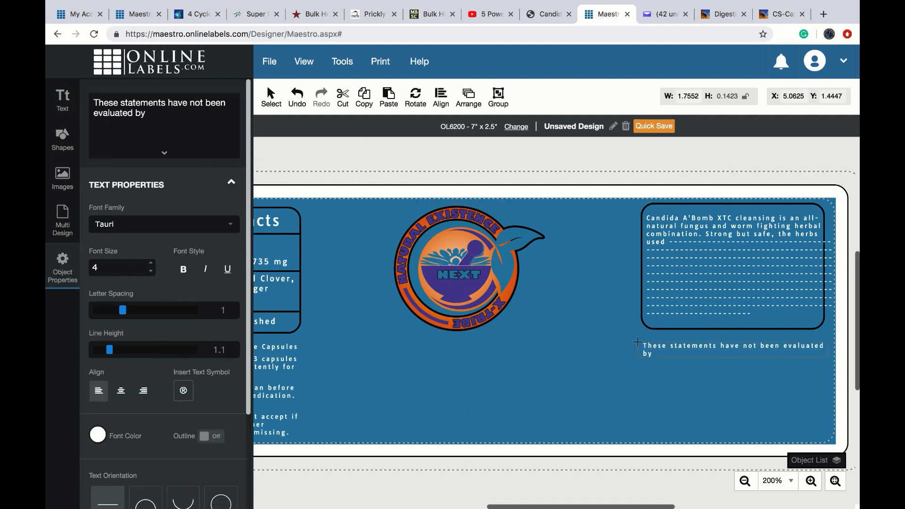
- Complete the disclaimer with 'the FDA. This product is not intended to diagnose, treat, cure, or prevent any disease.'
click(149, 116)
text(the FD)
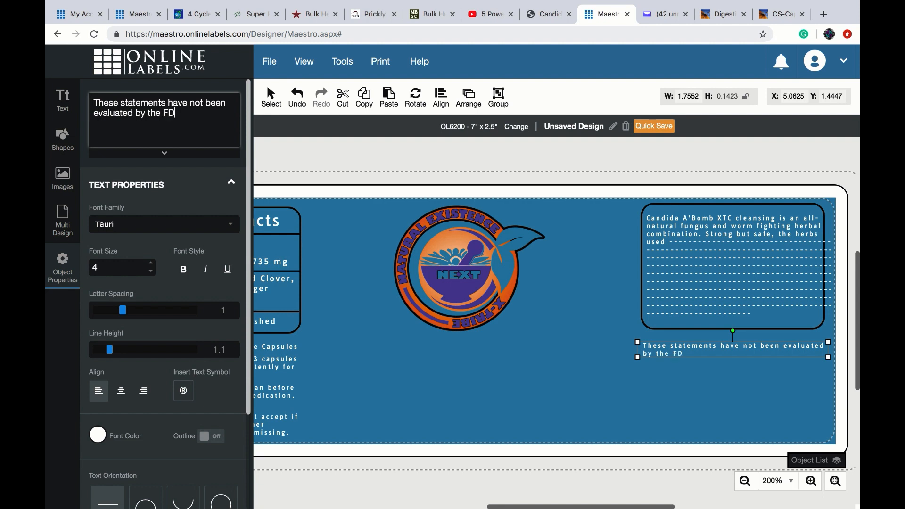
text(A. This product is not int)
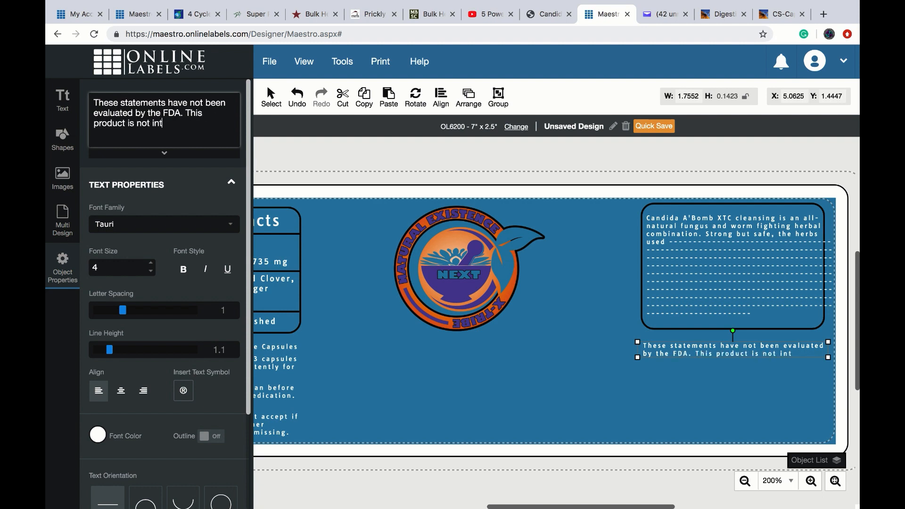
text(ended to)
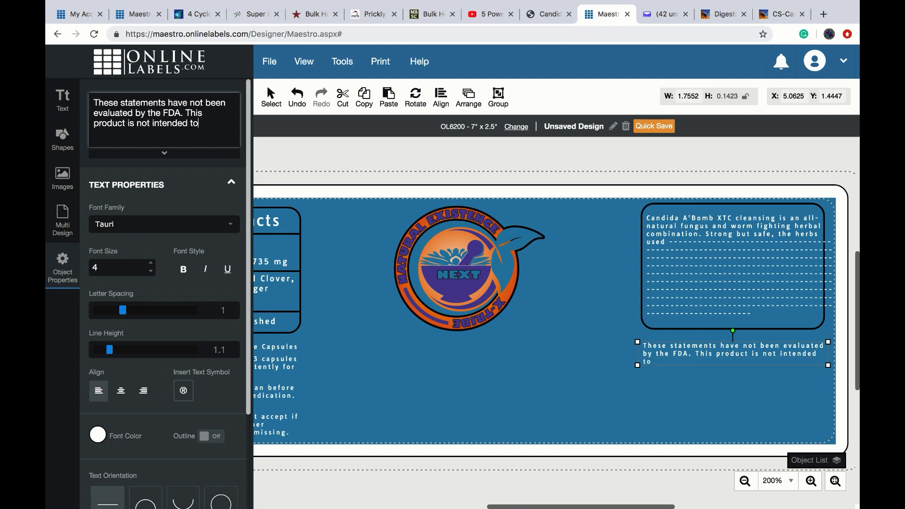
text( diagnose, treat, cure, o)
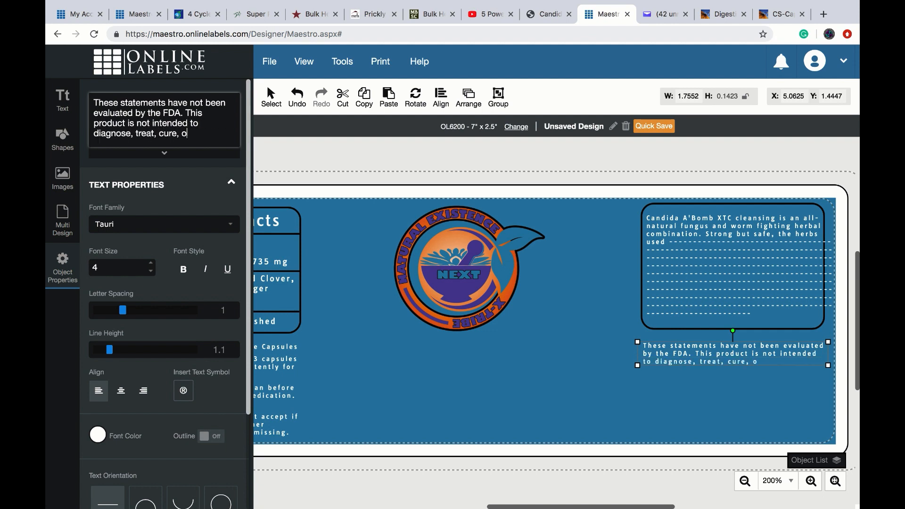
text(r prevent any disease.)
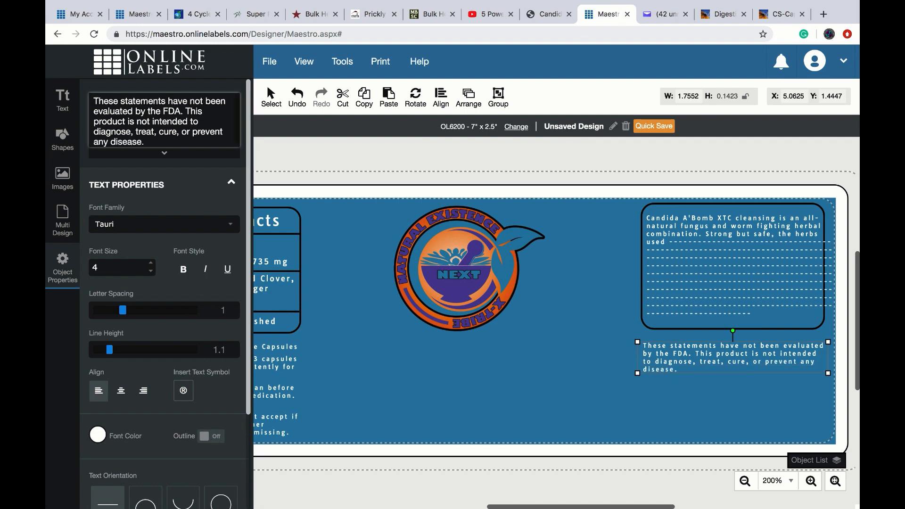
click(676, 386)
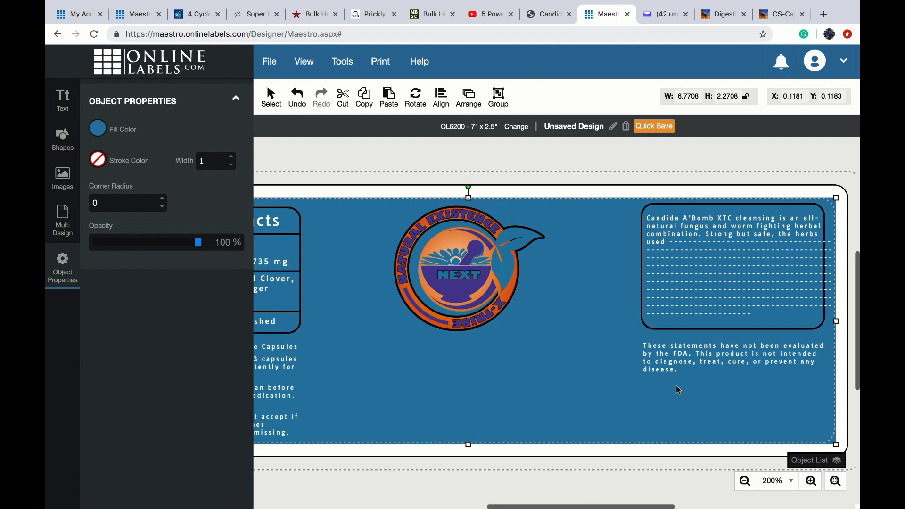
- Add a 'DISTRIBUTED BY:' line with the distributor company name under the disclaimer, widened
click(63, 101)
click(102, 113)
text(DIST)
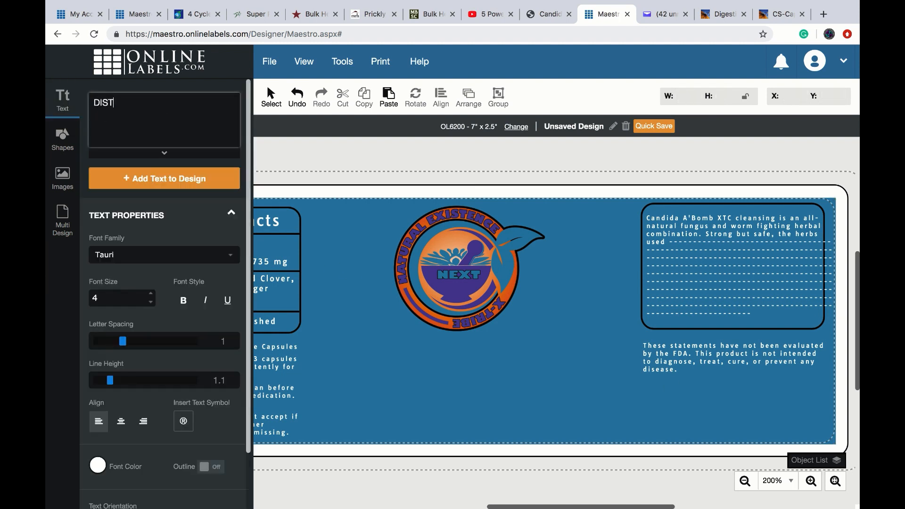
text(RIBUTED BY: I Got You Back, Inc.)
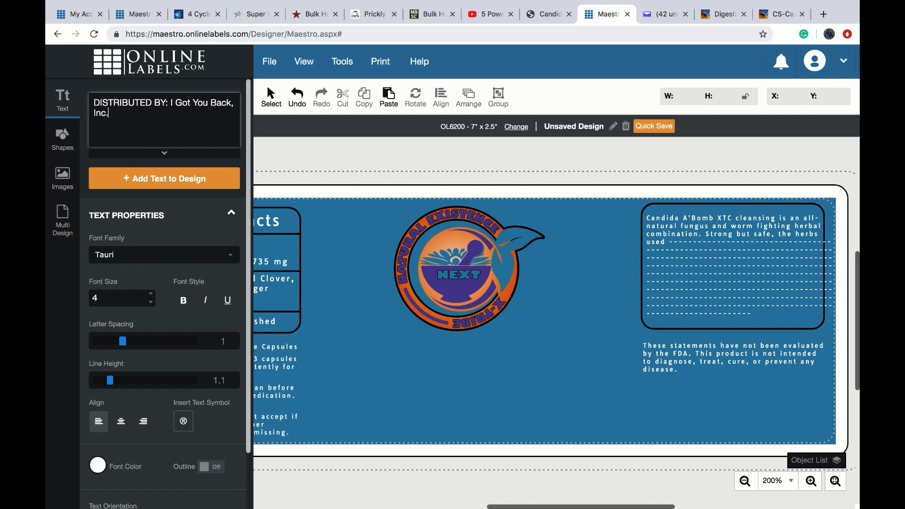
click(164, 179)
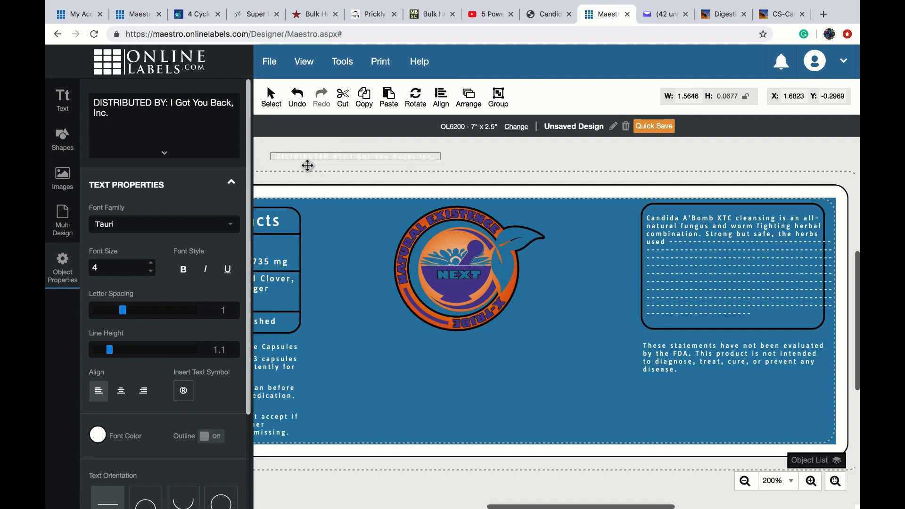
drag(307, 162, 672, 399)
drag(812, 384, 823, 384)
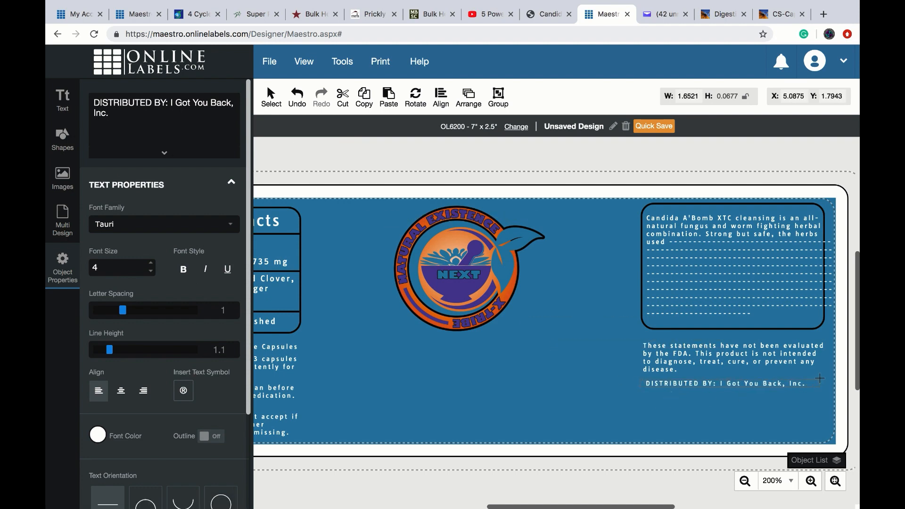
- Add the distributor's street address and phone number as two new lines
click(128, 114)
key(Return)
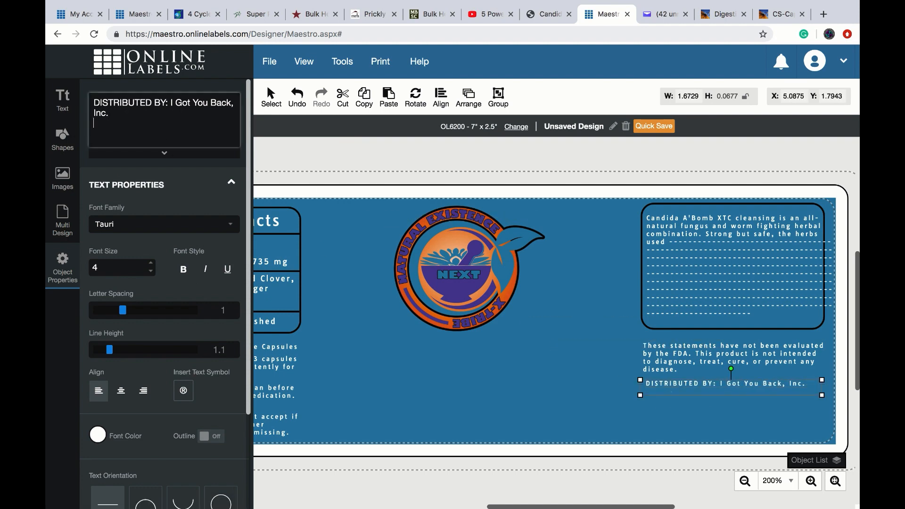
text(3485 Now That's Funny)
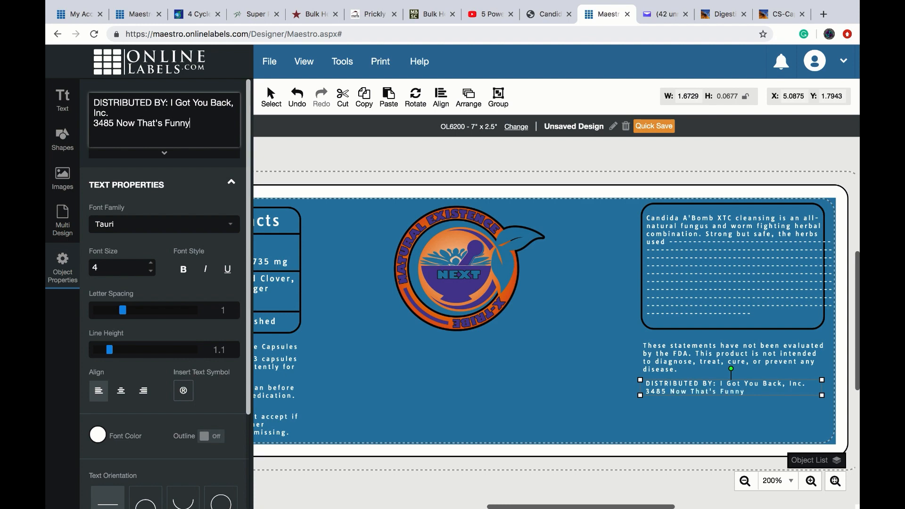
text(, Ave Philly, Pa)
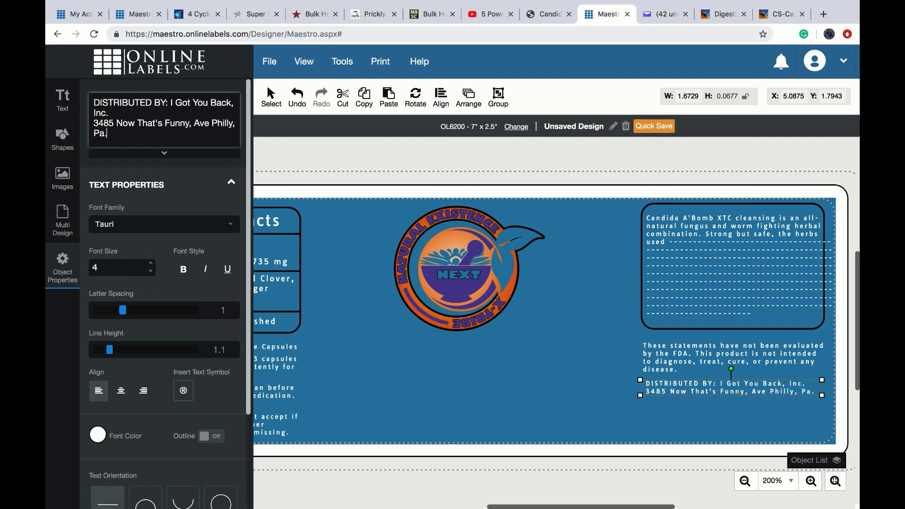
text(.)
key(Return)
text(321)
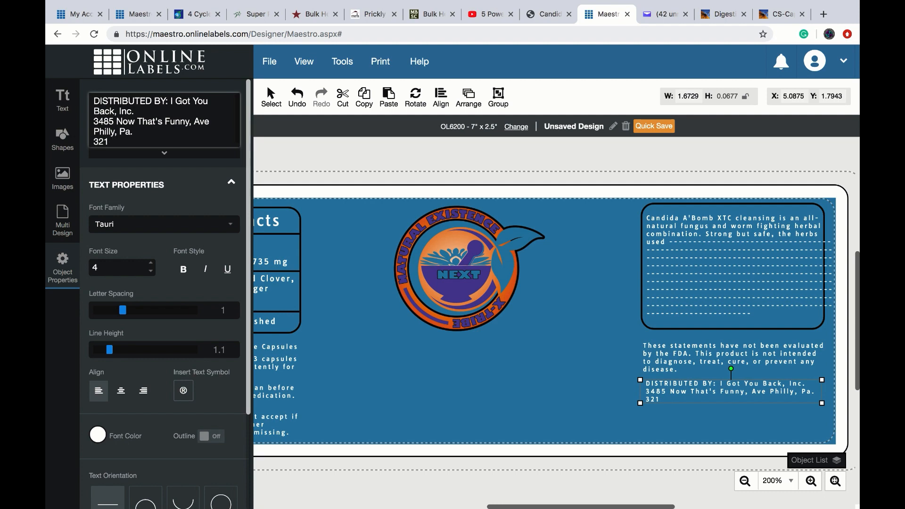
key(BackSpace)
key(BackSpace)
key(BackSpace)
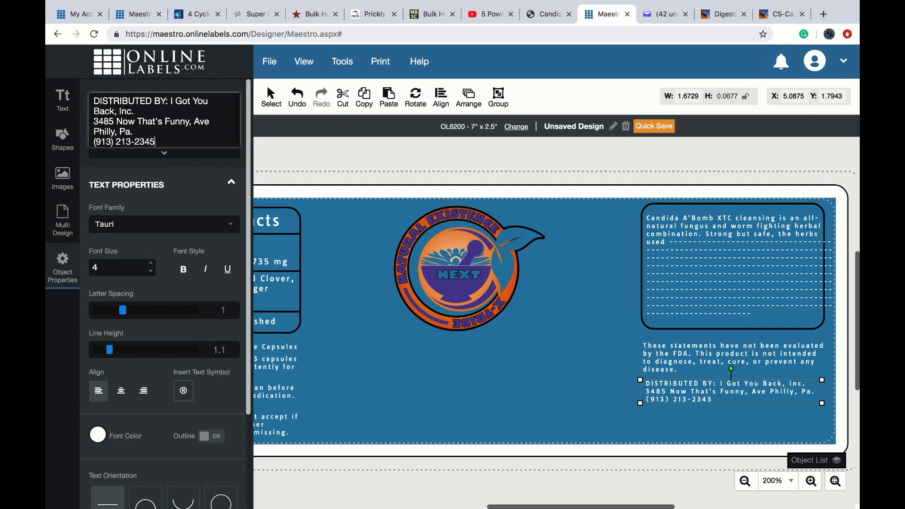
click(655, 414)
click(63, 100)
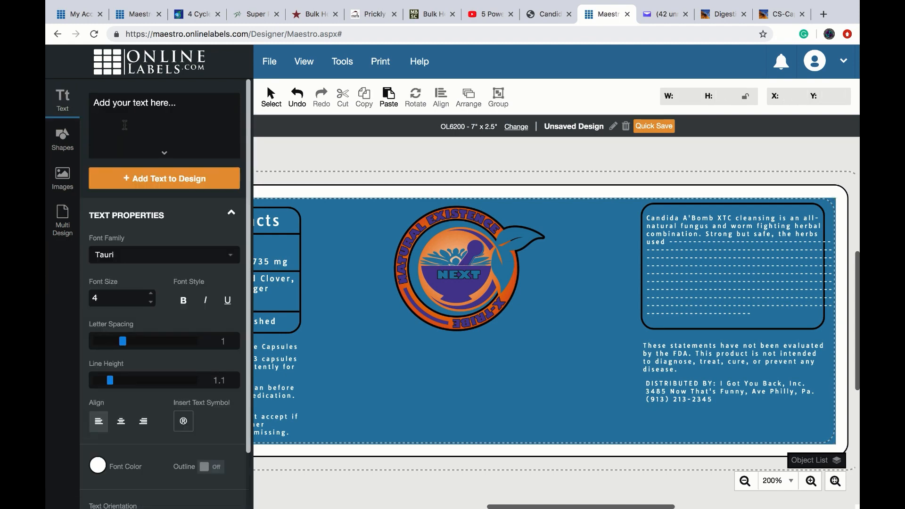
click(125, 125)
text(www)
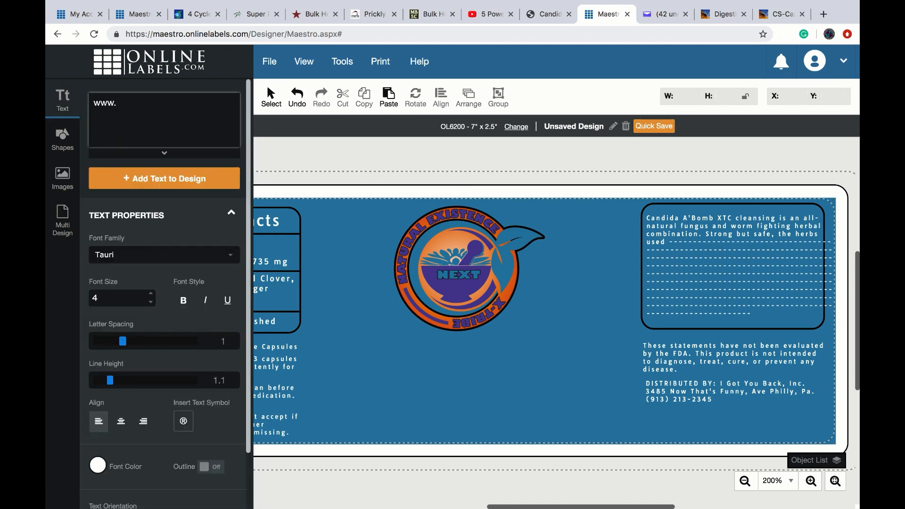
text(.thisbetterwork.com)
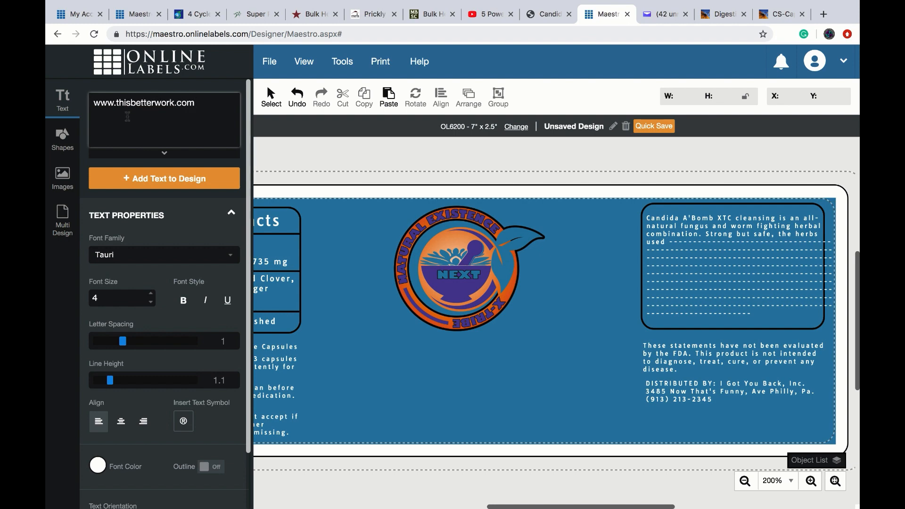
click(184, 301)
click(164, 178)
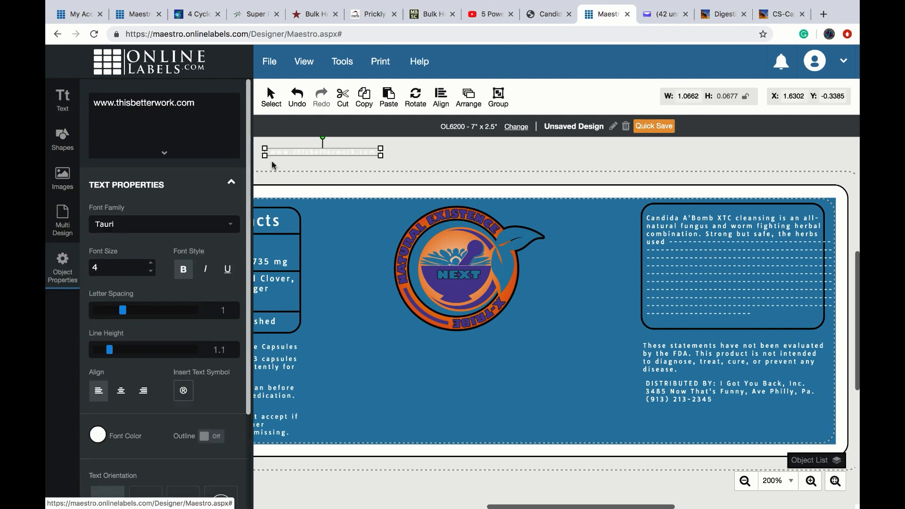
drag(287, 153, 708, 437)
click(150, 264)
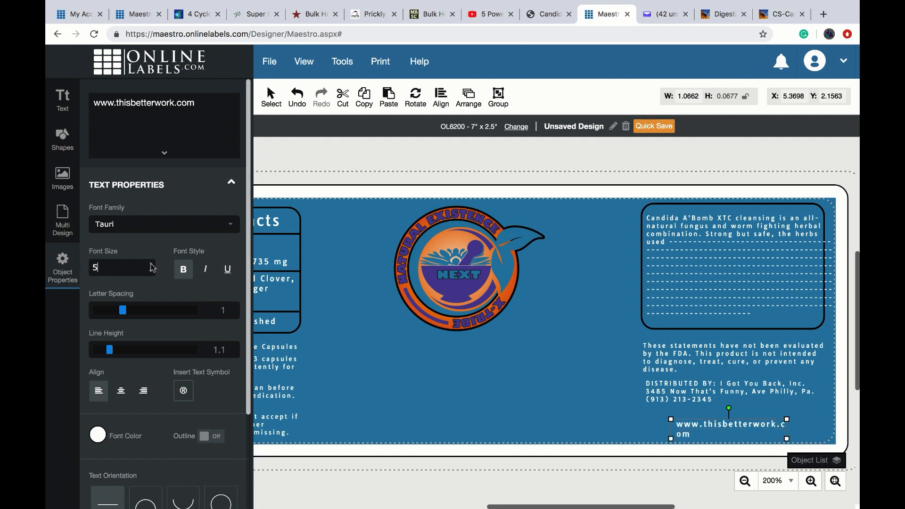
click(150, 263)
click(151, 263)
- Widen the URL to one line and align it under the distributor block at X 5.1094, Y 2.125
drag(671, 419, 648, 419)
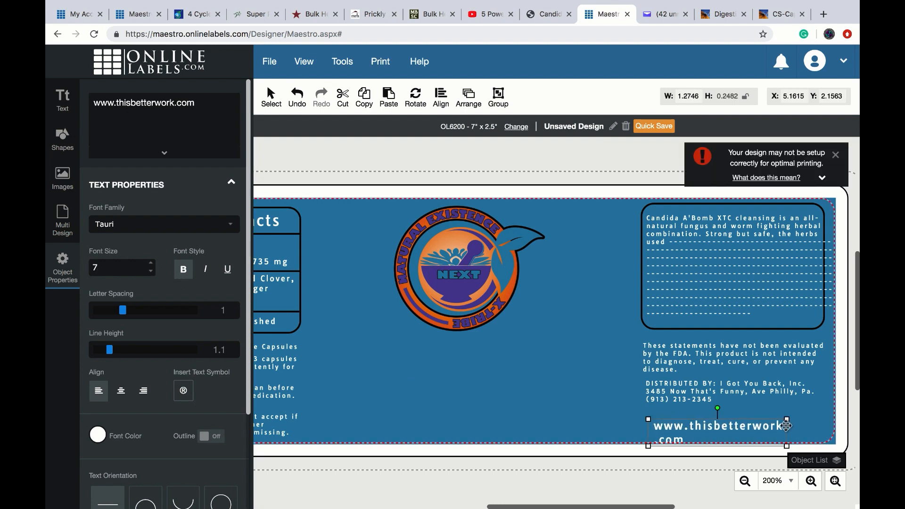
drag(787, 419, 822, 420)
drag(679, 395, 676, 399)
click(723, 430)
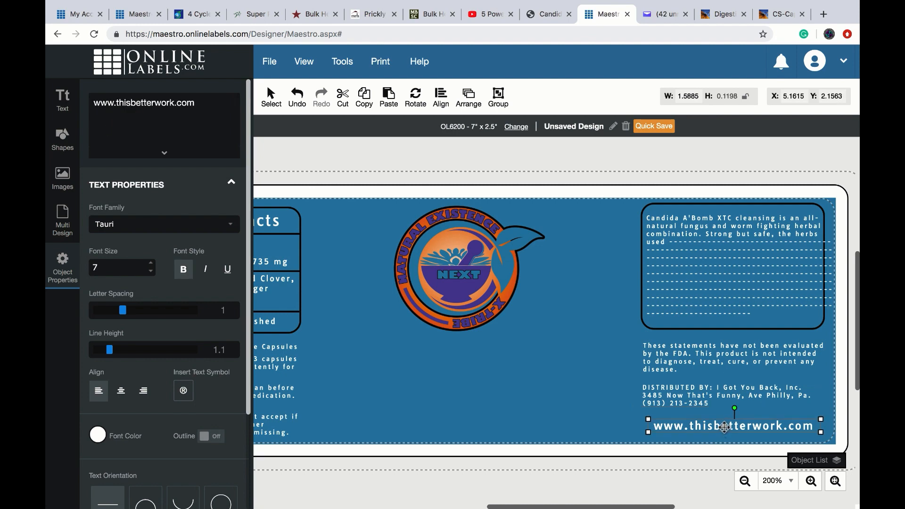
drag(725, 427, 721, 424)
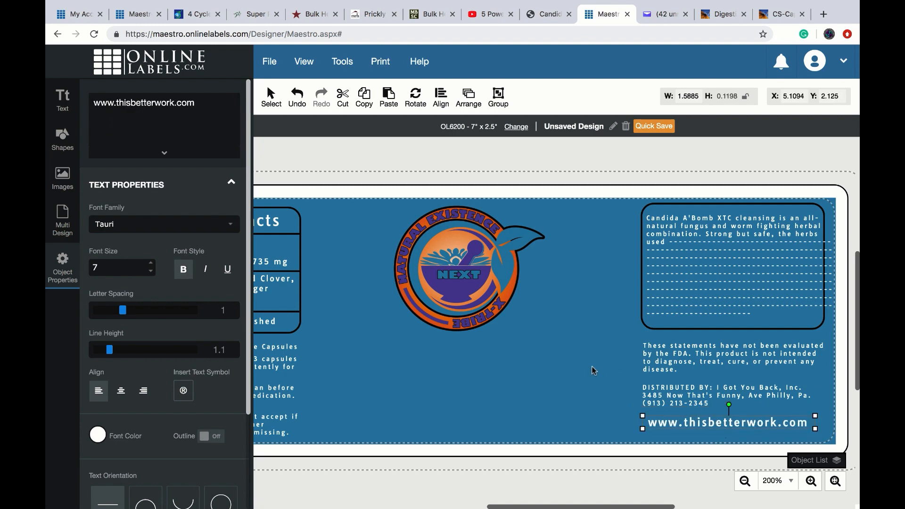
- Shrink the blue background from the top to a 6.7708 × 0.9931 band starting at Y 1.396
click(528, 366)
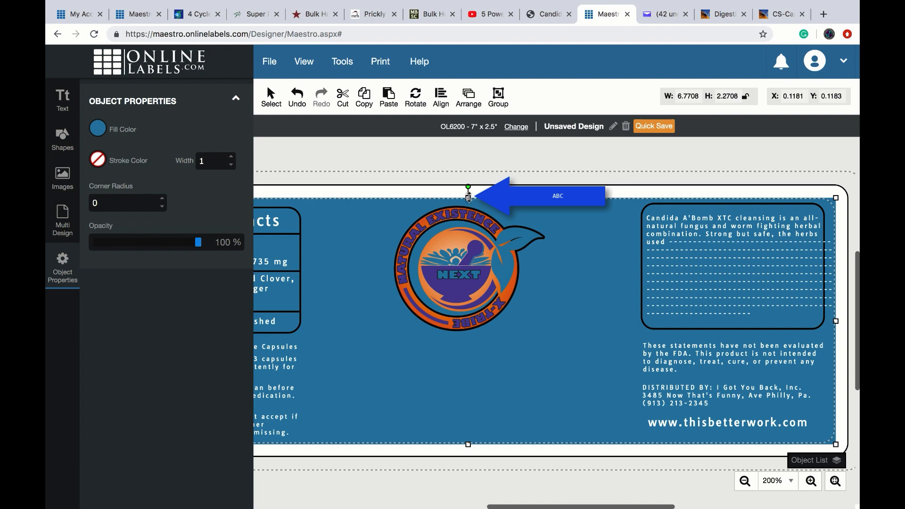
drag(468, 197, 486, 337)
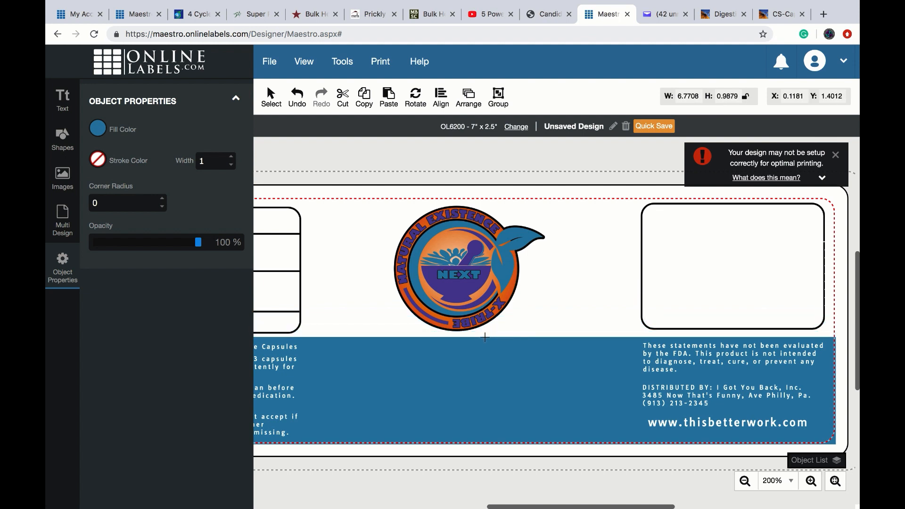
drag(486, 337, 486, 337)
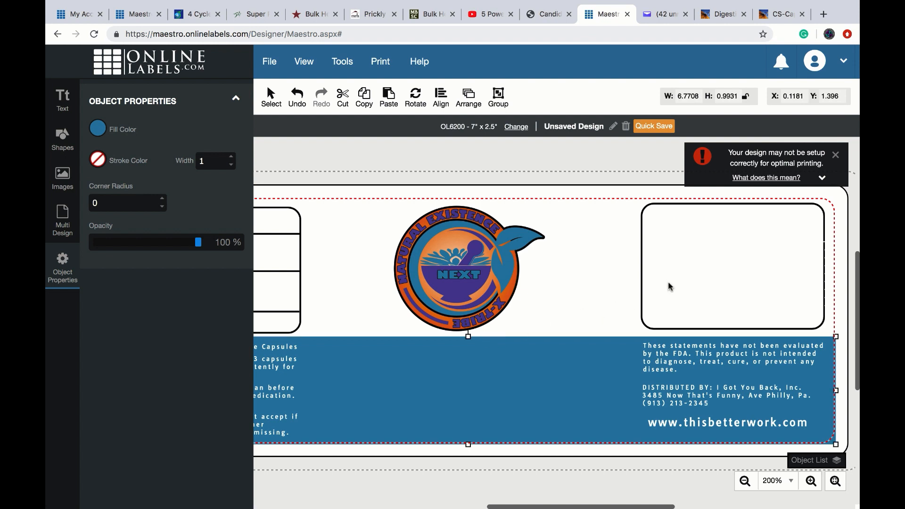
click(697, 274)
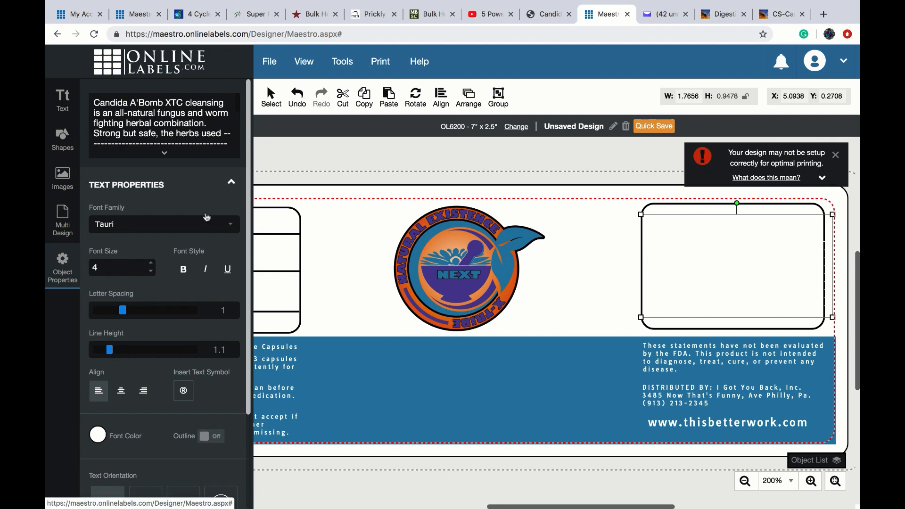
- Set the Candida description's font colour to black from Recent Colors
click(98, 439)
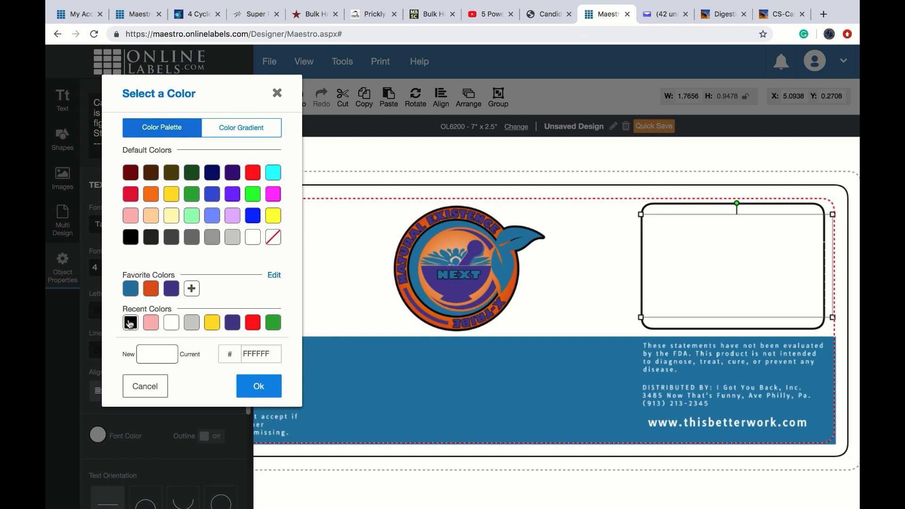
click(130, 324)
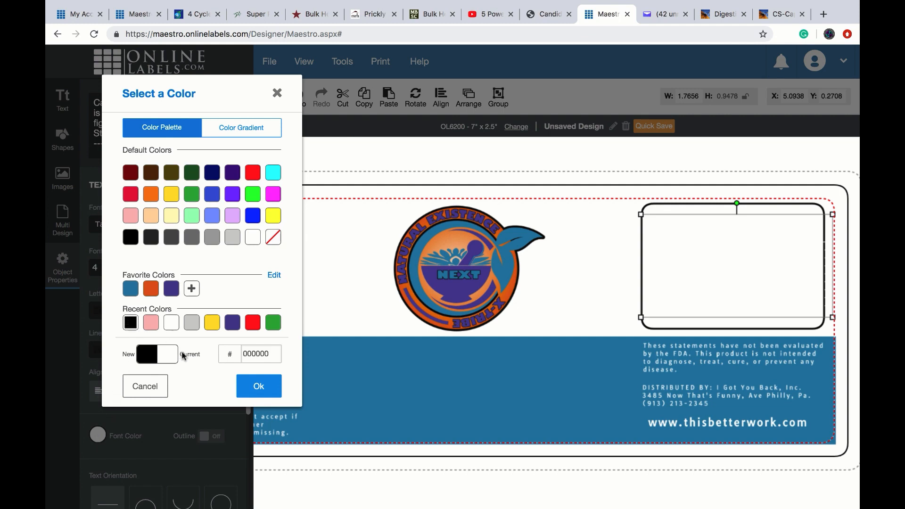
click(255, 391)
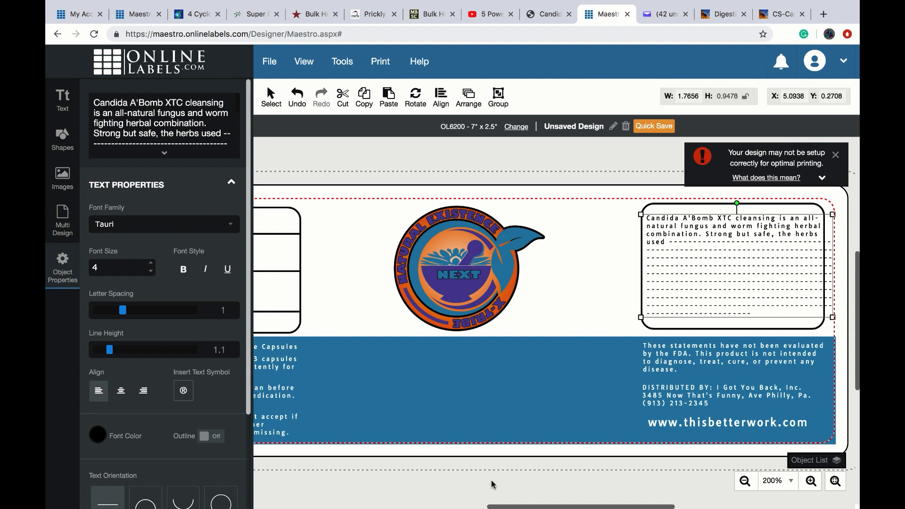
drag(516, 507, 462, 507)
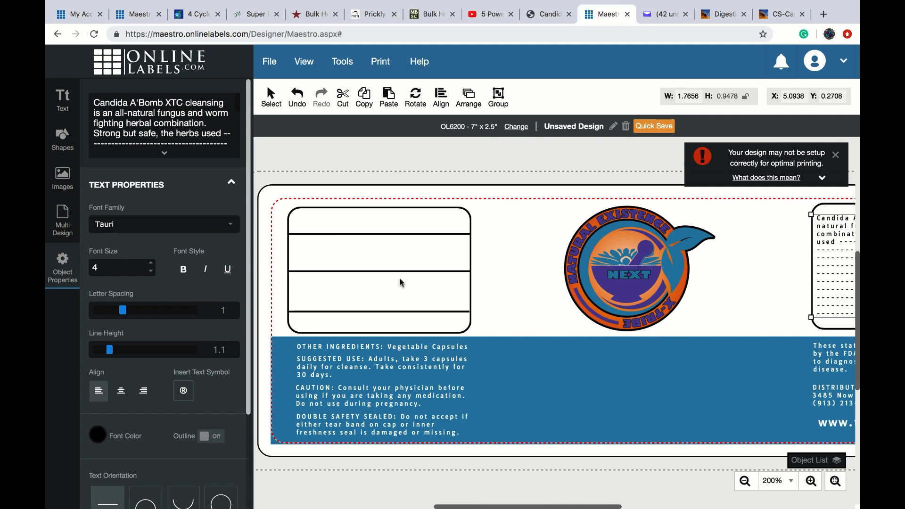
- Change the Supplement Facts heading and the serving size text to black font
click(363, 226)
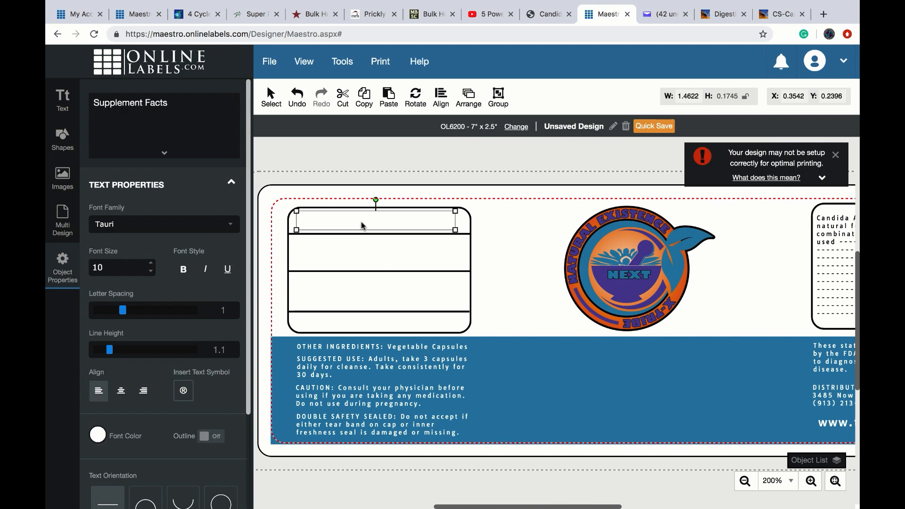
click(99, 436)
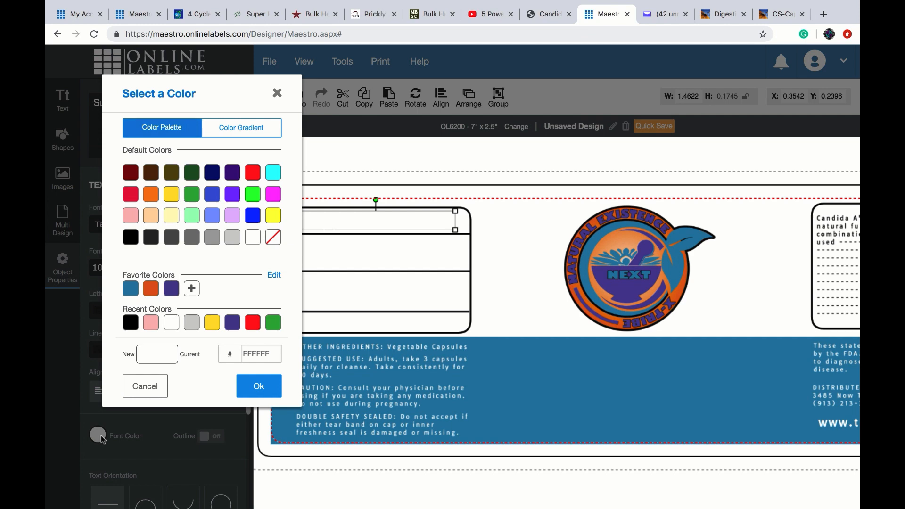
click(130, 323)
click(261, 388)
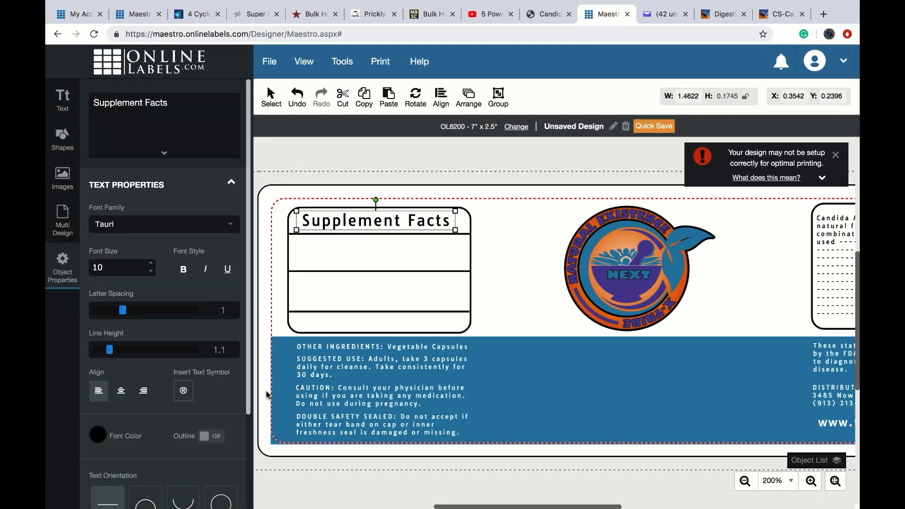
click(328, 252)
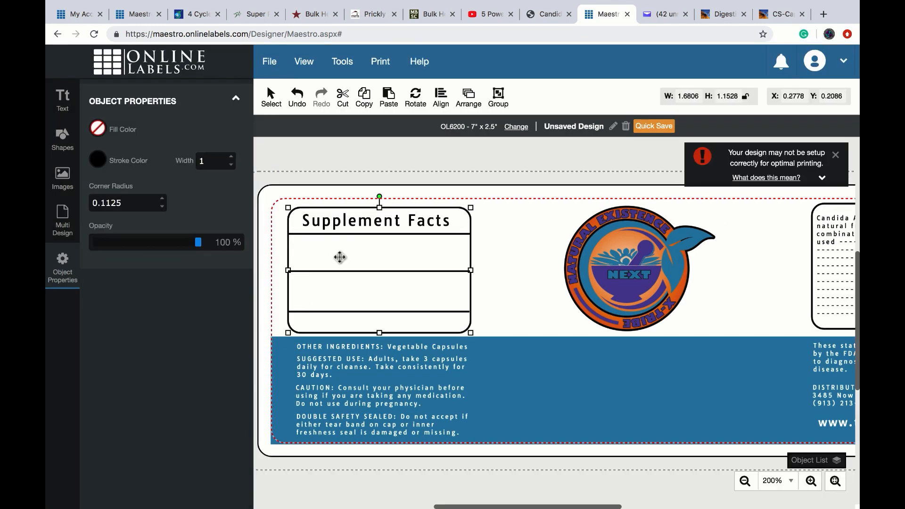
click(524, 270)
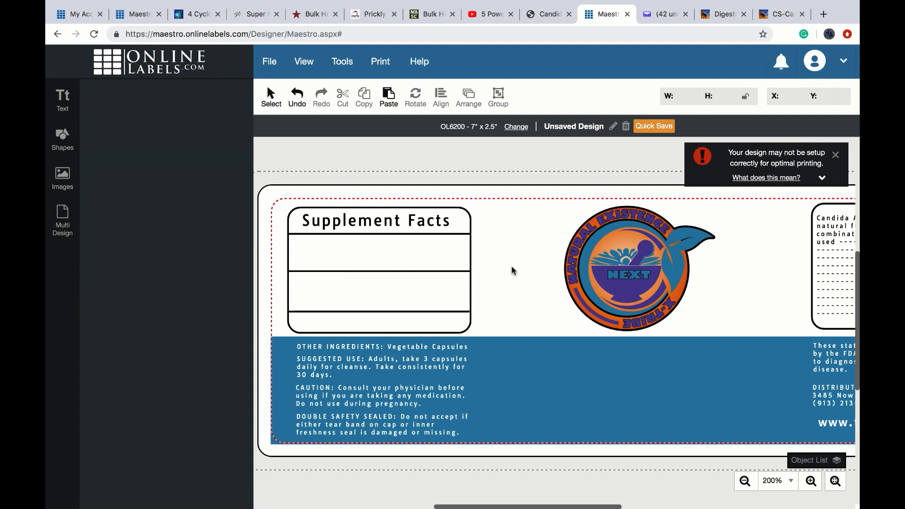
click(397, 257)
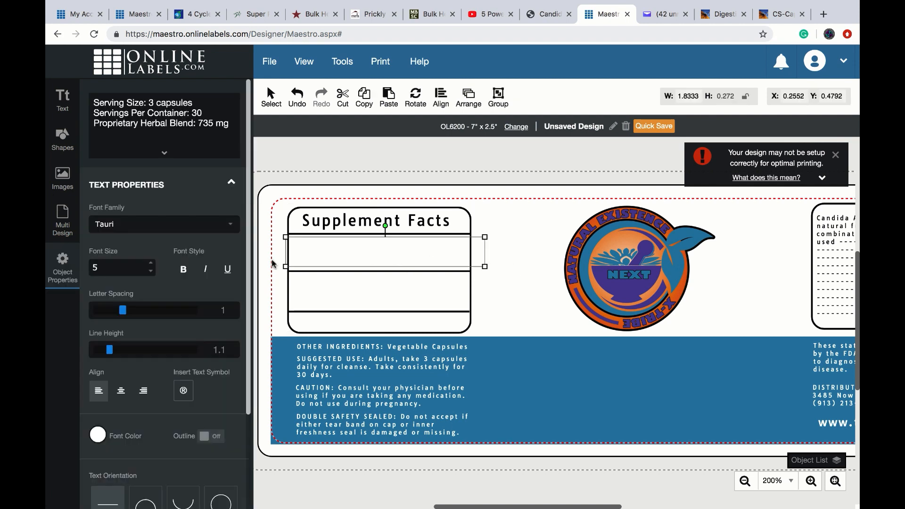
click(98, 436)
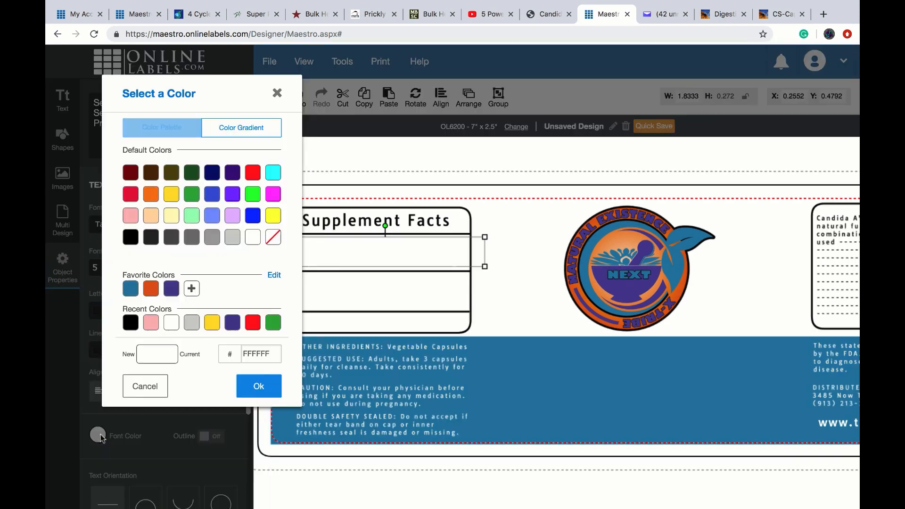
click(130, 324)
click(252, 388)
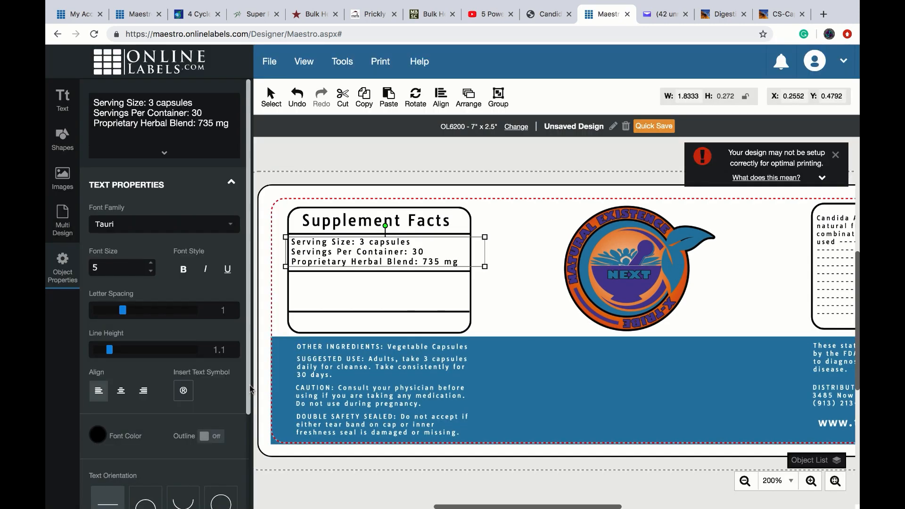
- Make the ingredients text and the '* Daily Value Not Established' note black, then deselect
click(334, 300)
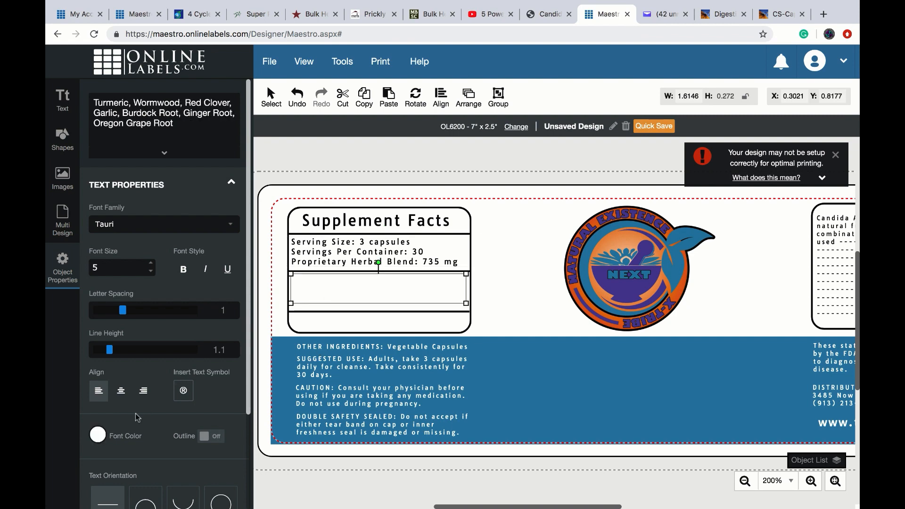
click(98, 436)
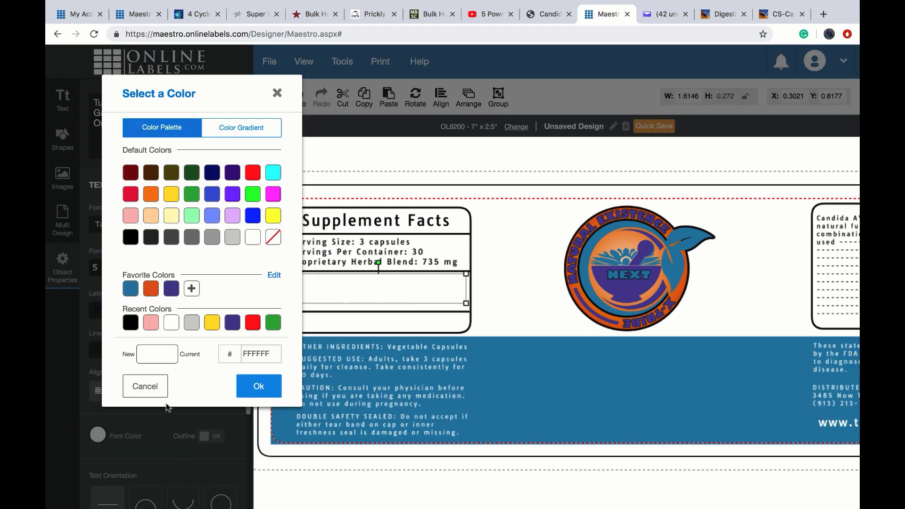
click(130, 324)
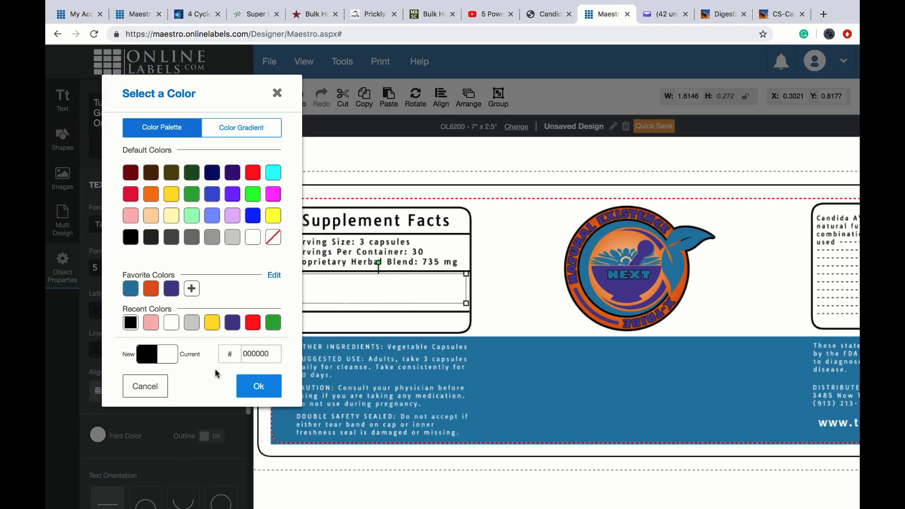
click(250, 387)
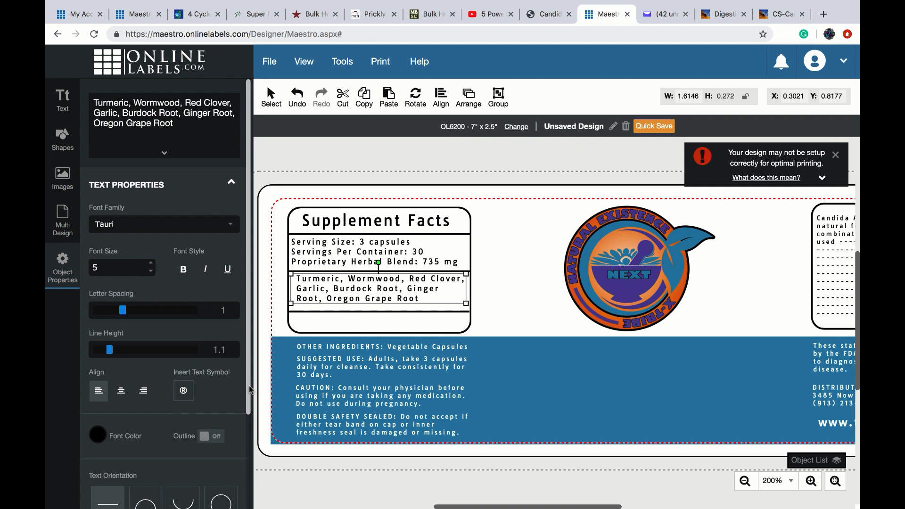
click(328, 325)
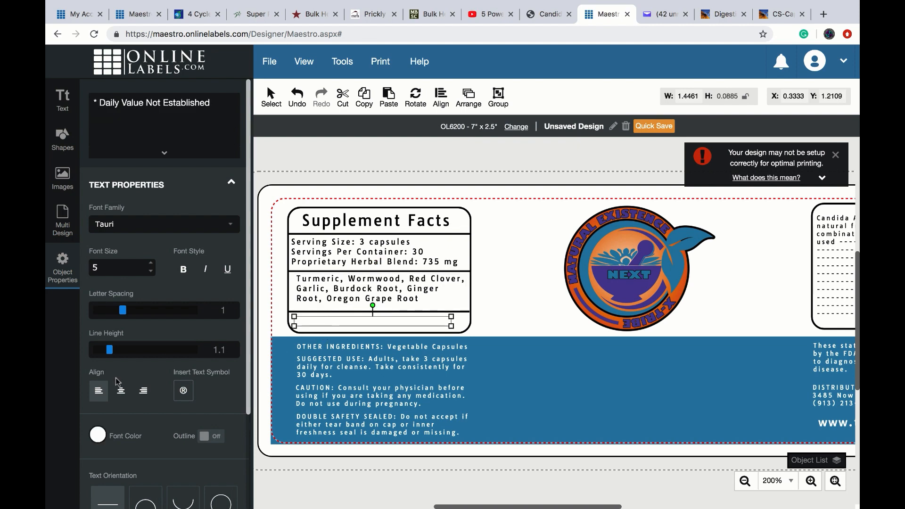
click(98, 436)
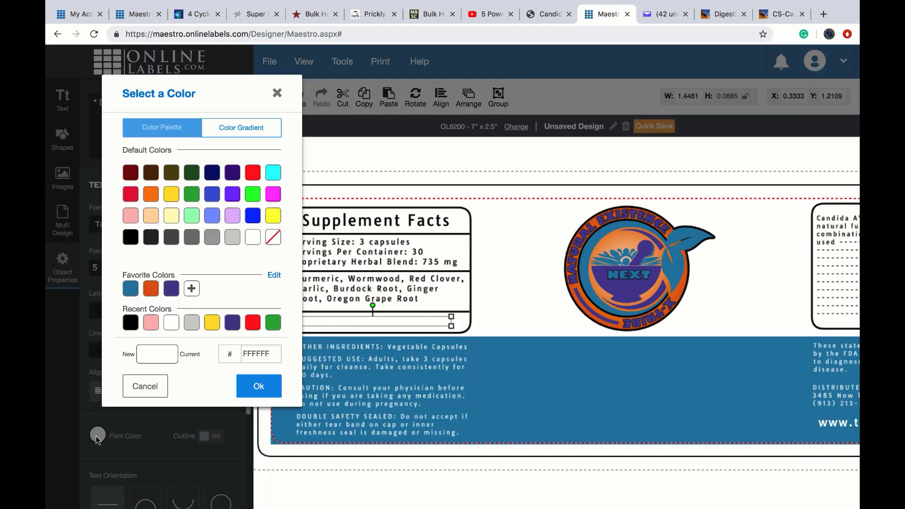
click(130, 323)
click(253, 385)
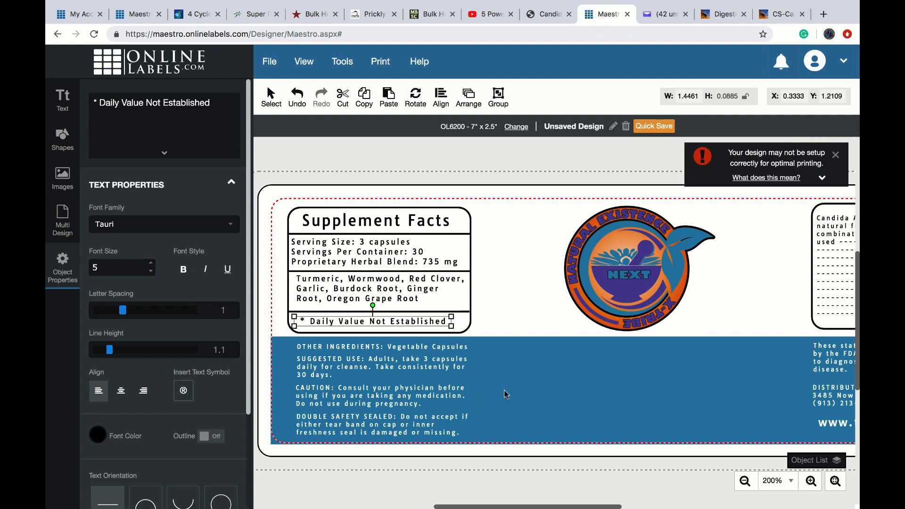
click(545, 326)
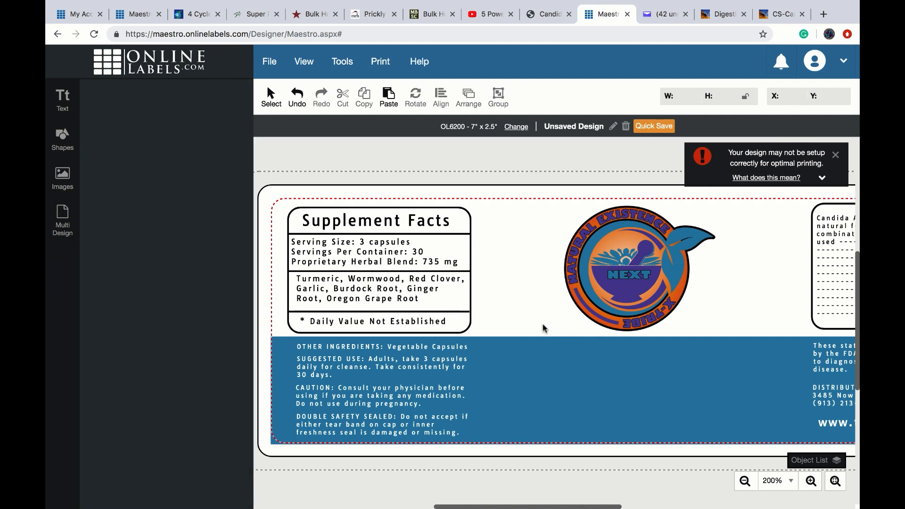
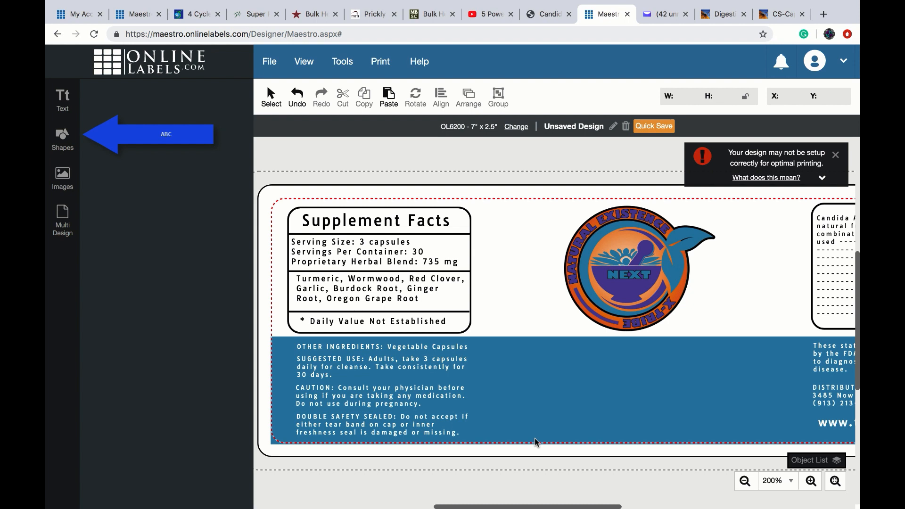
- Draw an orange (E06100) rectangle, about 1.20 × 0.20 in, along the blue band's bottom edge
click(62, 144)
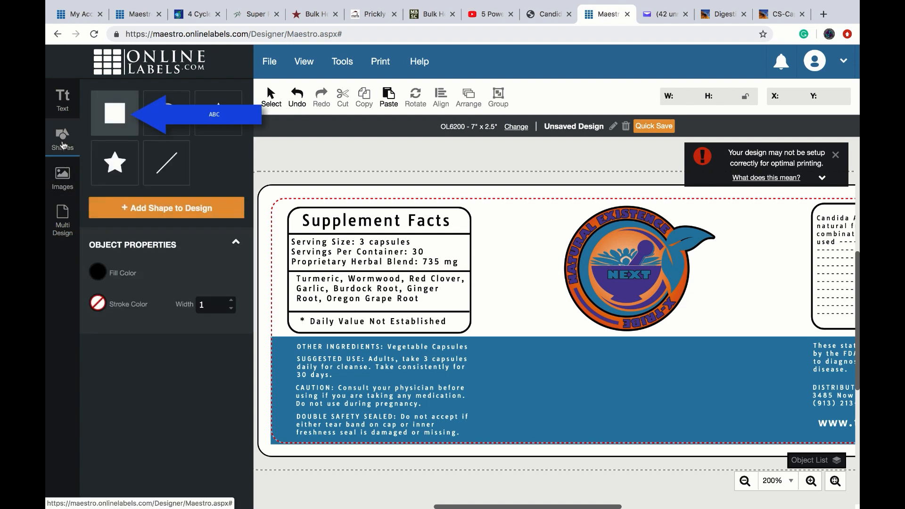
click(112, 124)
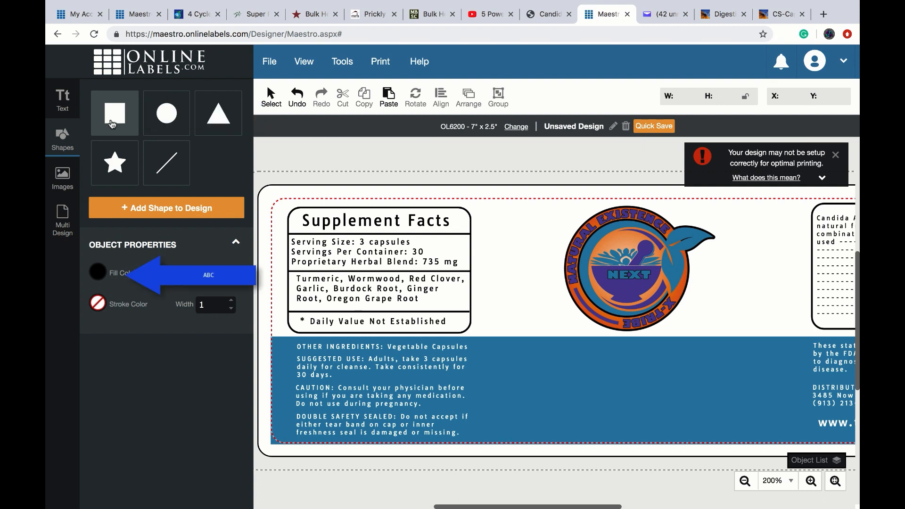
click(98, 272)
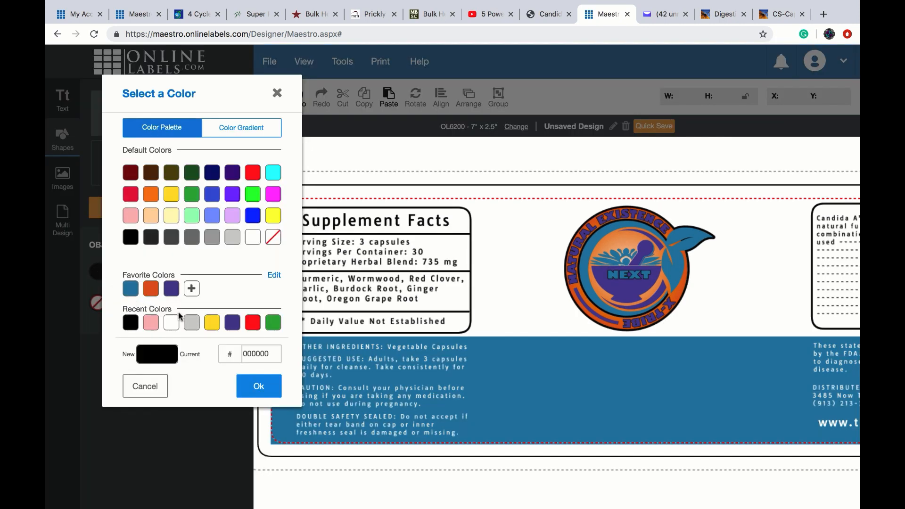
click(152, 294)
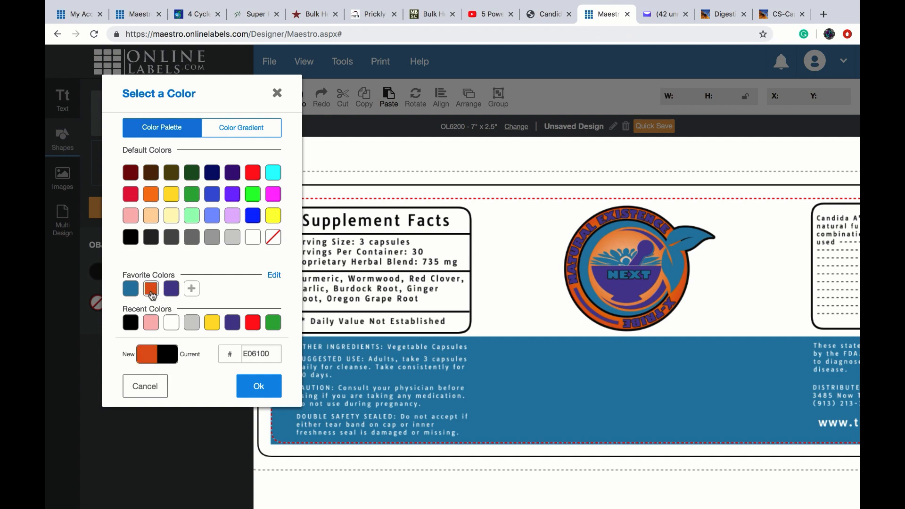
click(270, 389)
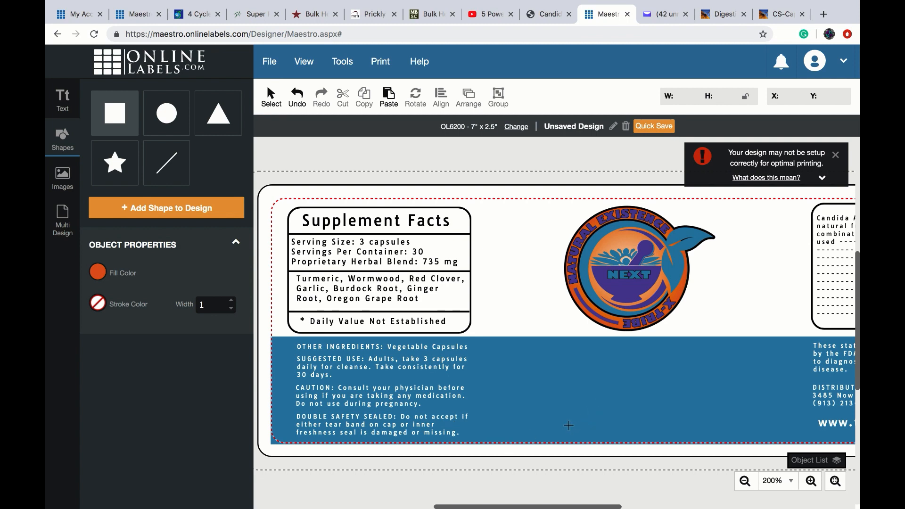
mouse_move(569, 424)
mouse_down()
mouse_move(584, 443)
mouse_move(700, 444)
mouse_up()
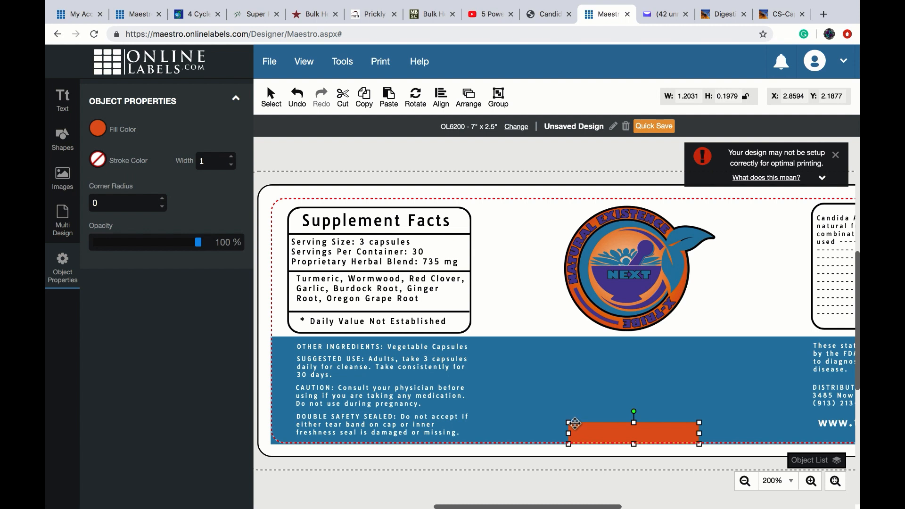
- Add an orange triangle shape to the label from the shapes library
click(555, 417)
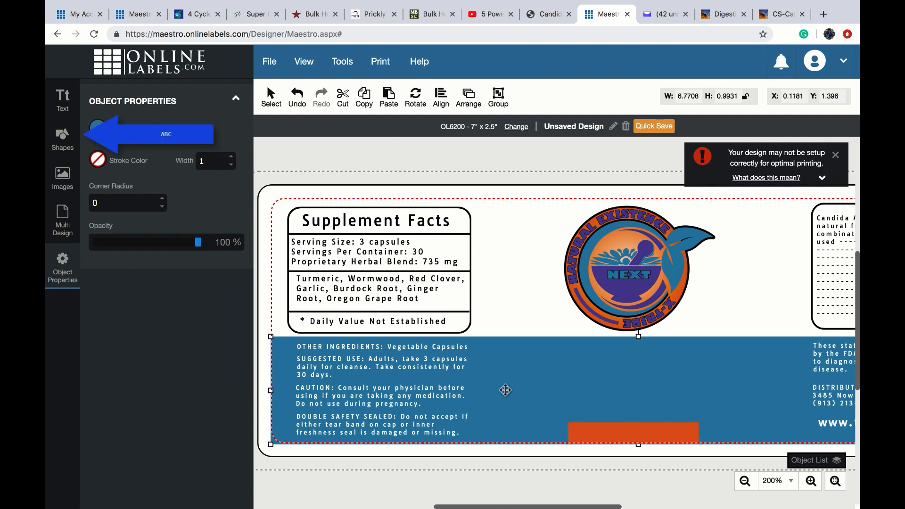
click(63, 139)
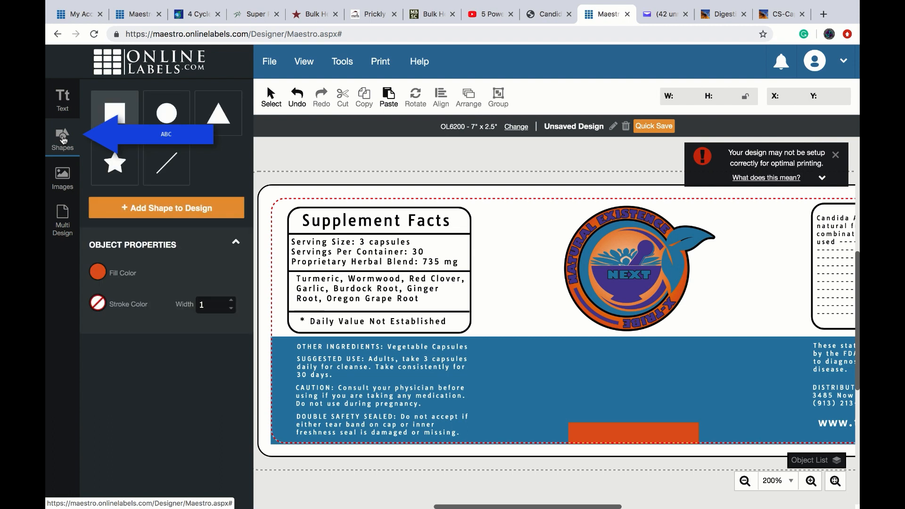
click(210, 124)
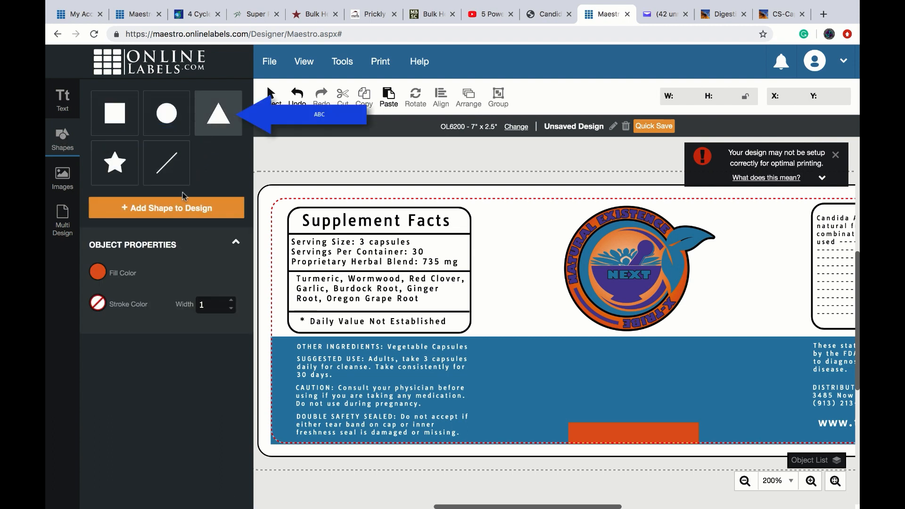
click(182, 211)
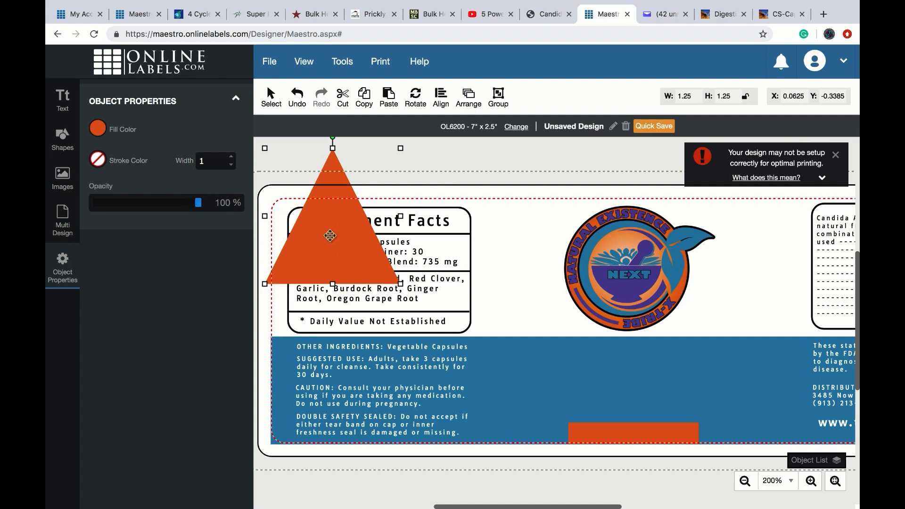
- Flatten and narrow the triangle into a slanted piece at the orange bar's left end
drag(331, 235, 605, 410)
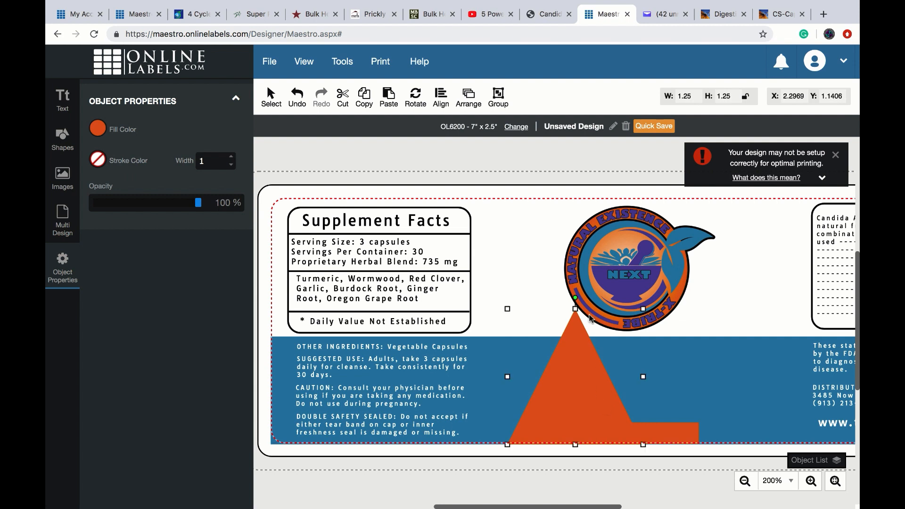
drag(576, 309, 594, 422)
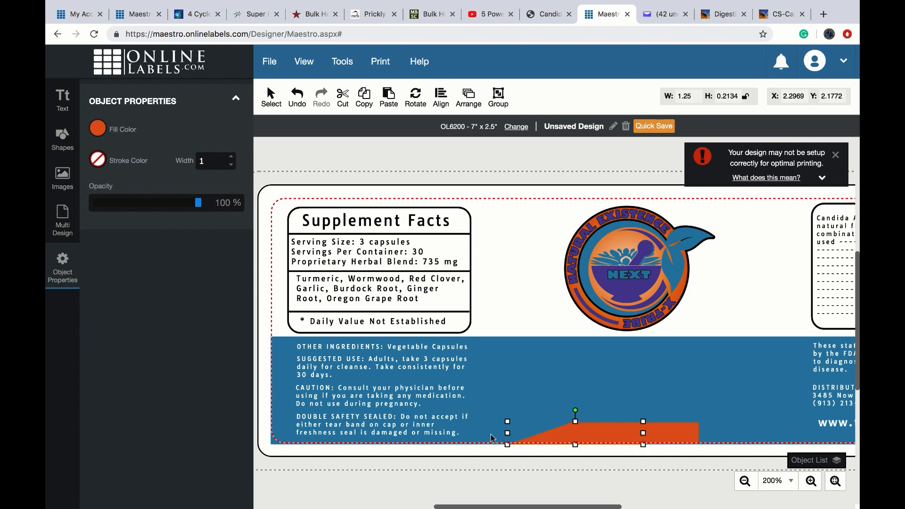
drag(507, 433, 540, 433)
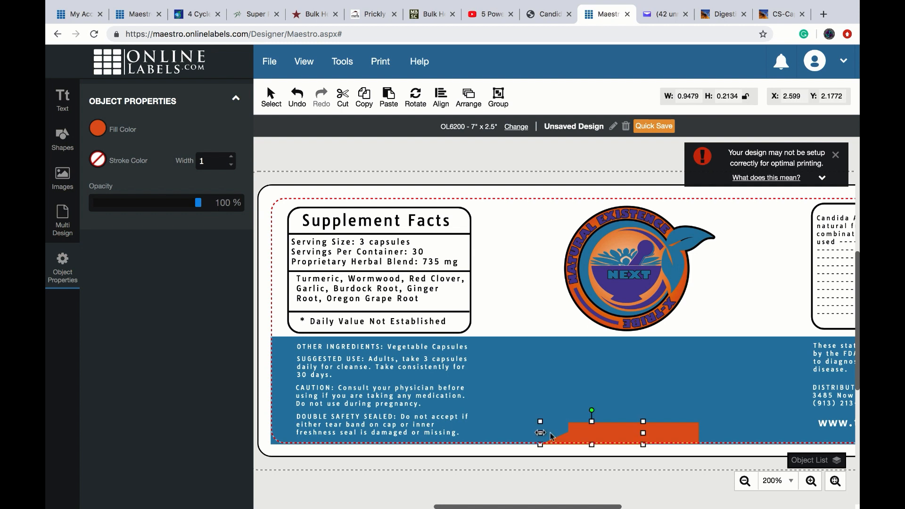
drag(644, 434, 600, 434)
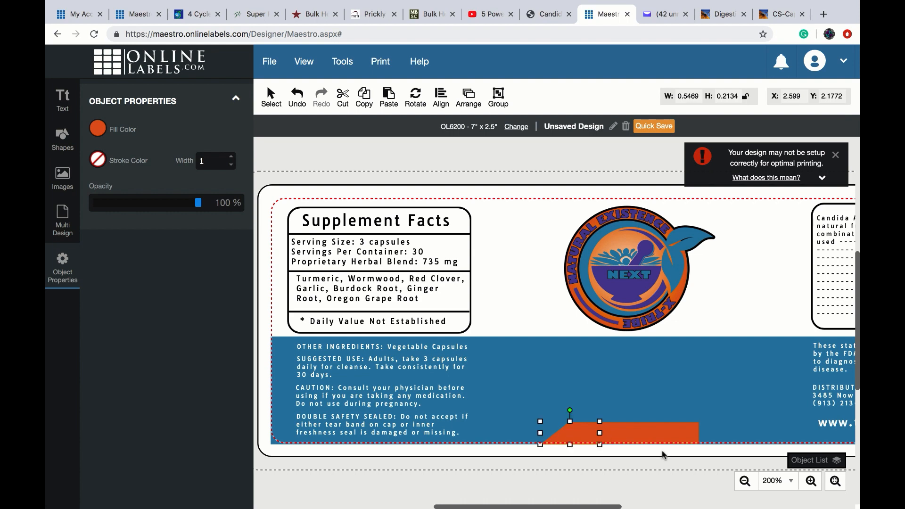
- Zoom in on the bar and trim the slanted piece to match the bar's height
click(811, 481)
click(811, 481)
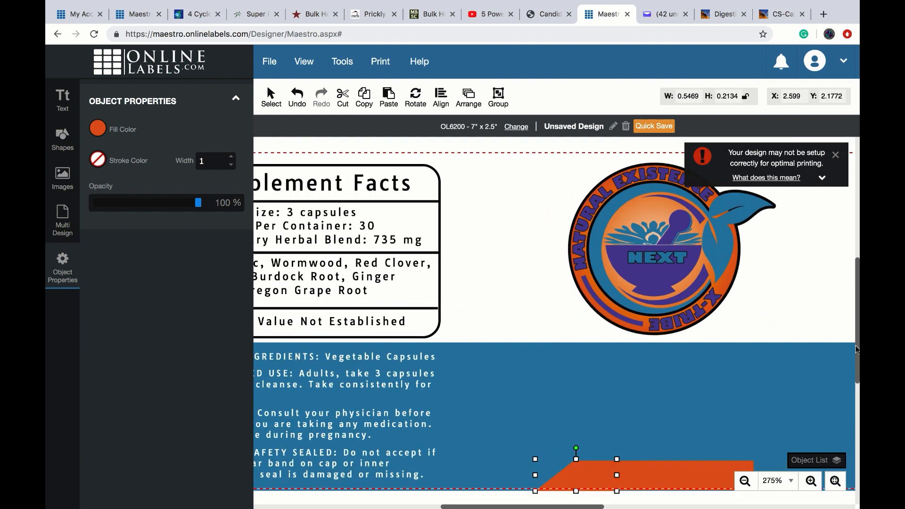
drag(857, 339, 857, 378)
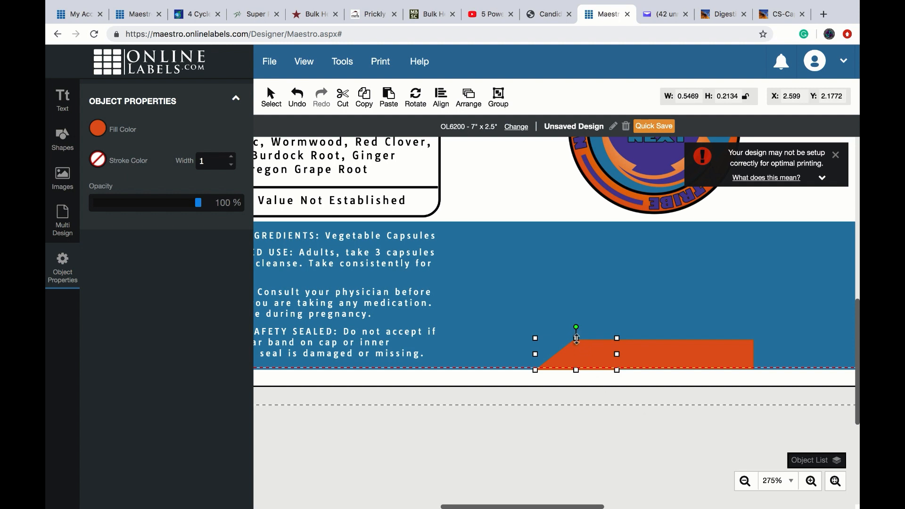
drag(578, 343, 613, 355)
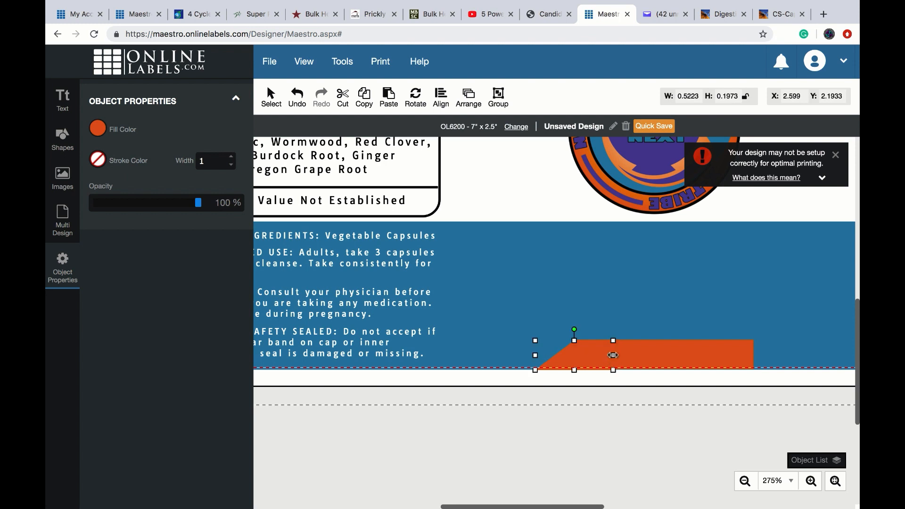
click(582, 321)
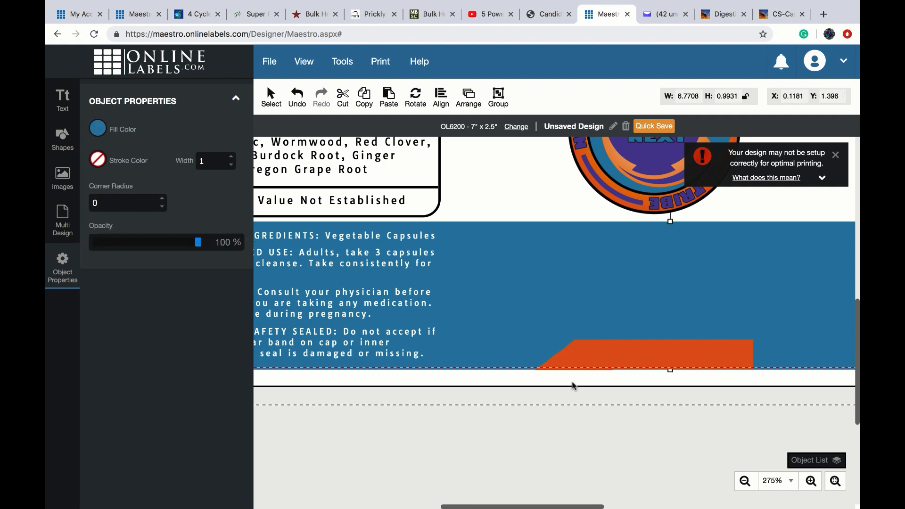
- Duplicate the slanted piece and place the copy at the bar's right end
click(570, 359)
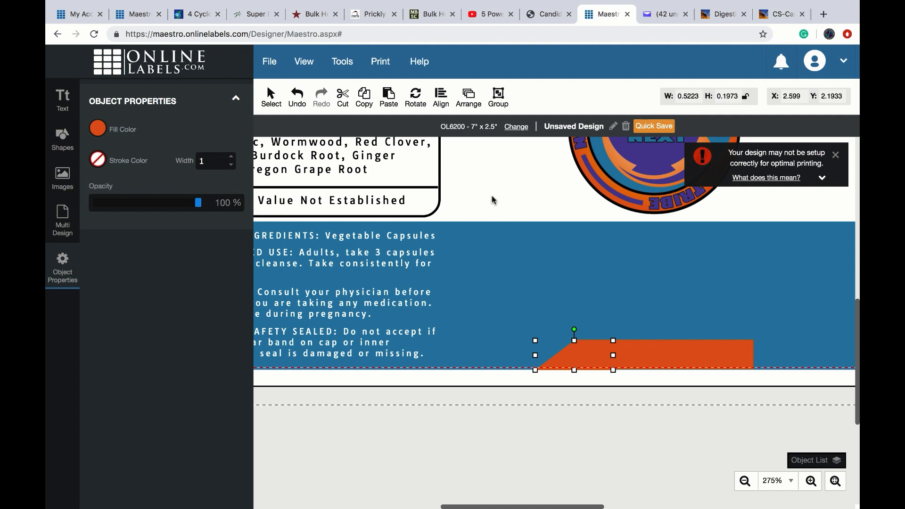
click(365, 99)
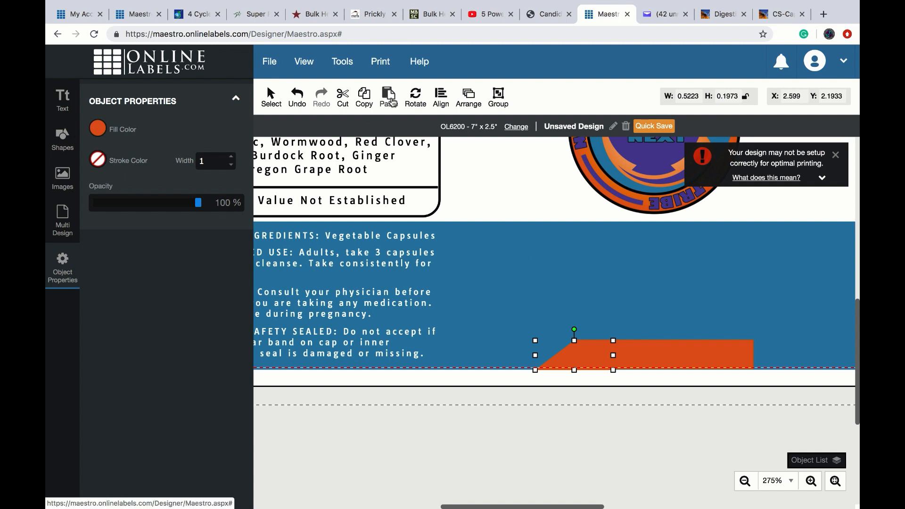
click(389, 98)
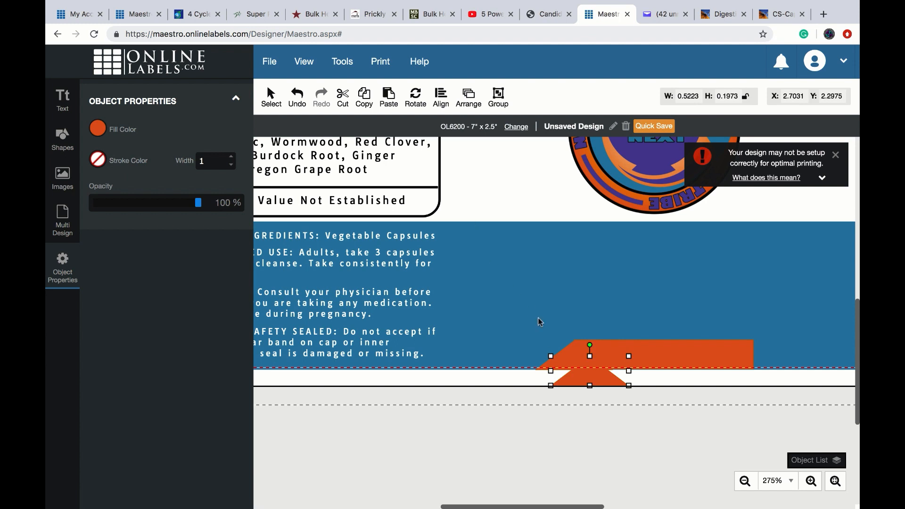
drag(590, 381, 775, 364)
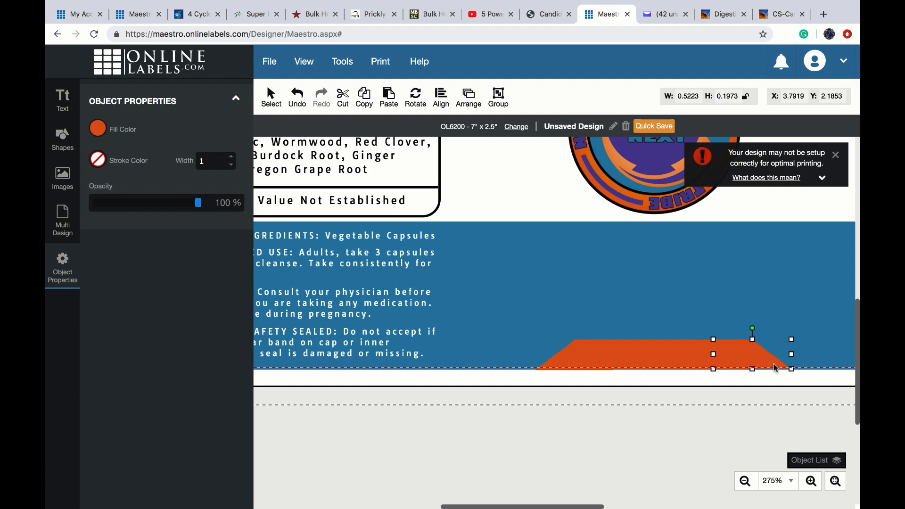
click(629, 279)
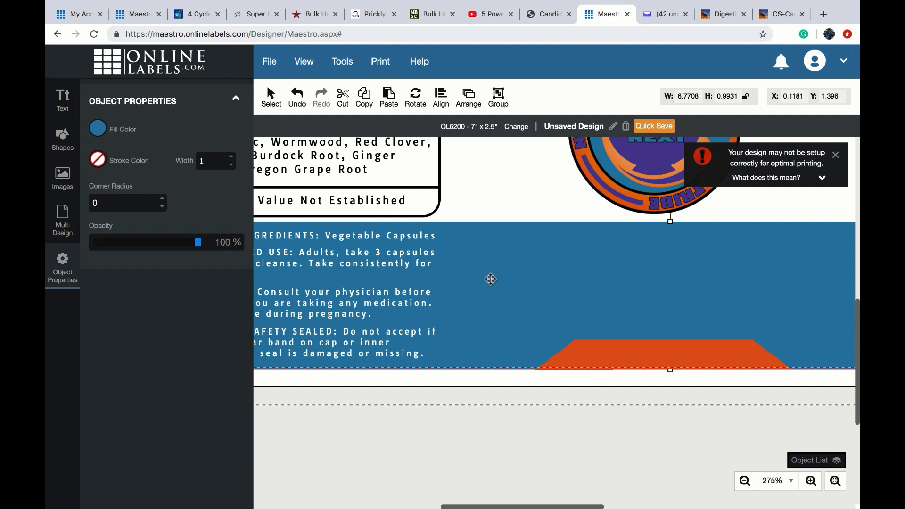
- Add the text '90 CAPSULES (00)' and move it toward the blue band
click(62, 101)
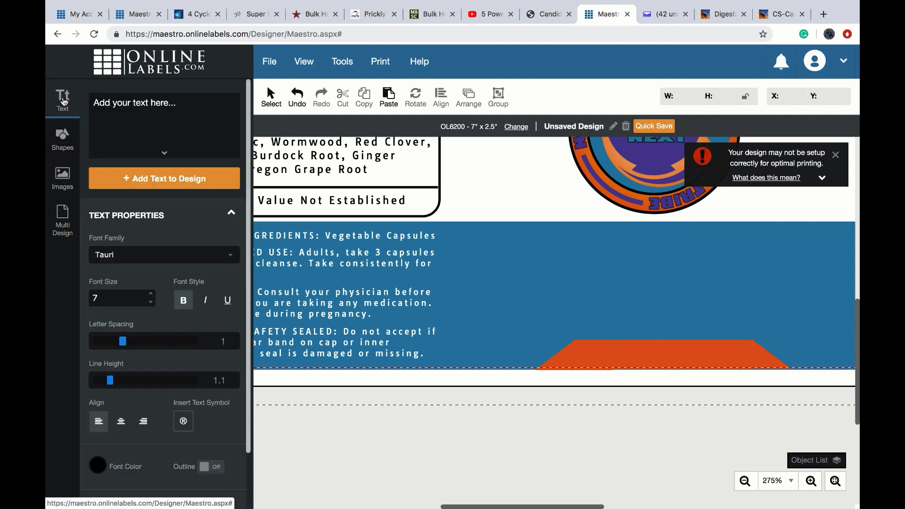
click(115, 110)
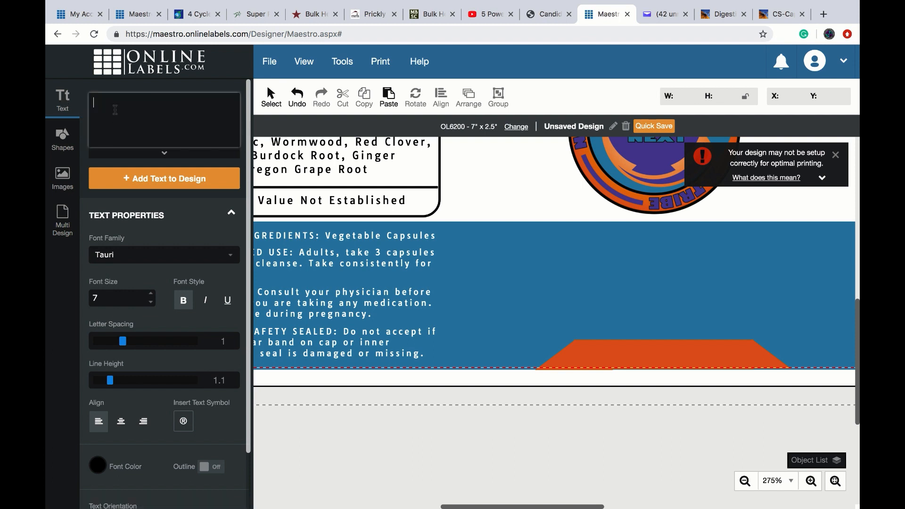
text(90 CAPSULES (00))
click(128, 182)
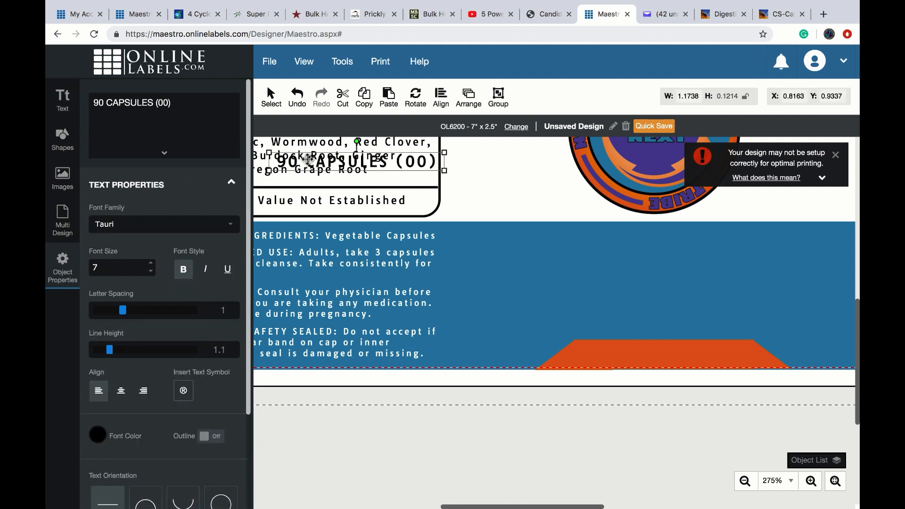
drag(308, 159, 641, 357)
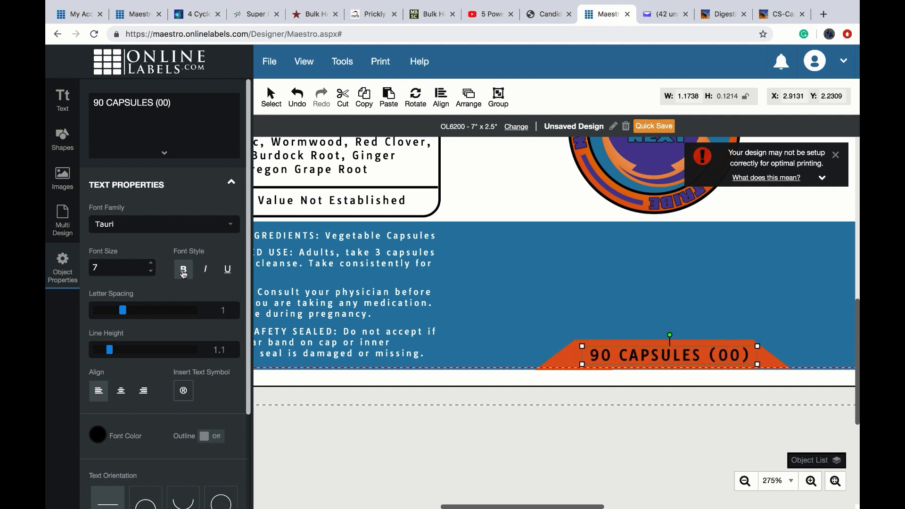
- Make the capsules text white Fugaz One and nudge it onto the orange tab
click(231, 230)
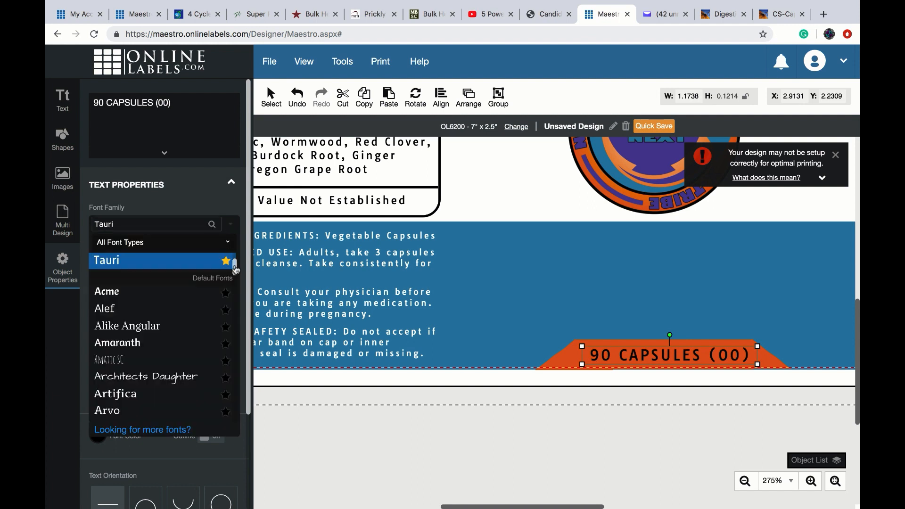
scroll(235, 268, up, 2)
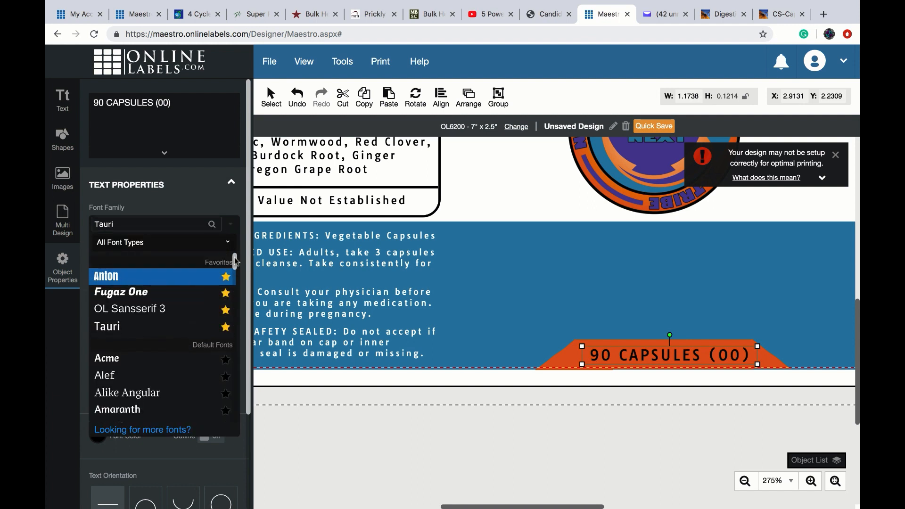
click(152, 292)
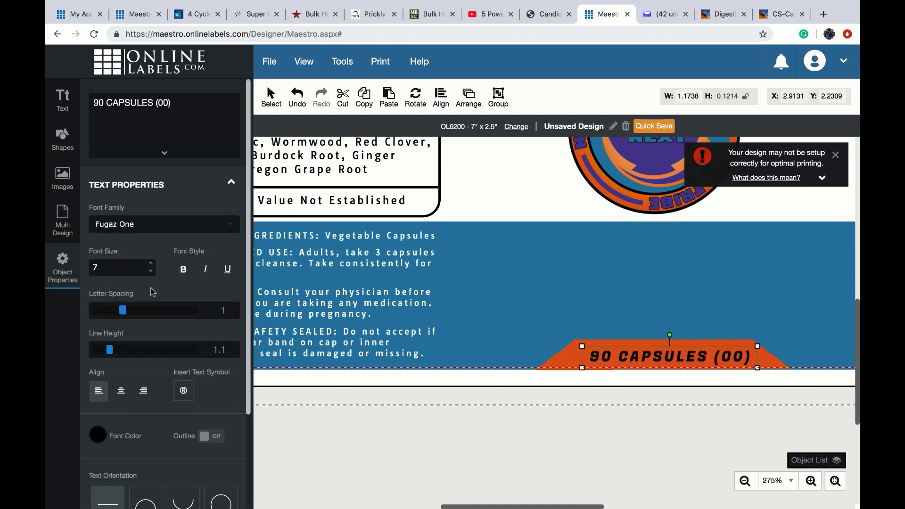
click(99, 438)
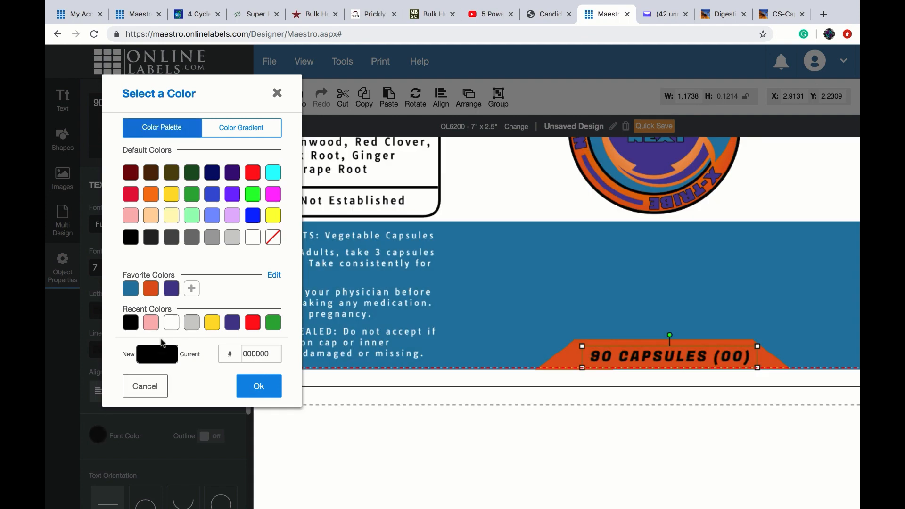
click(171, 323)
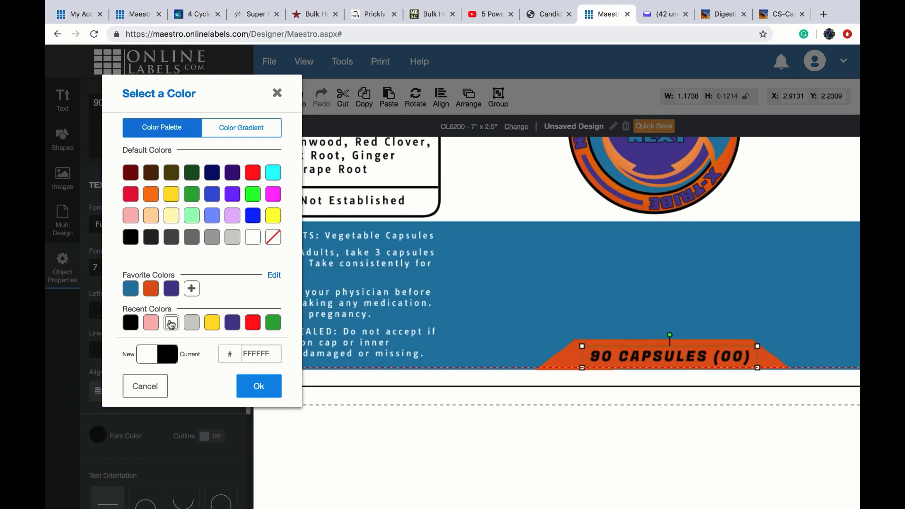
click(252, 386)
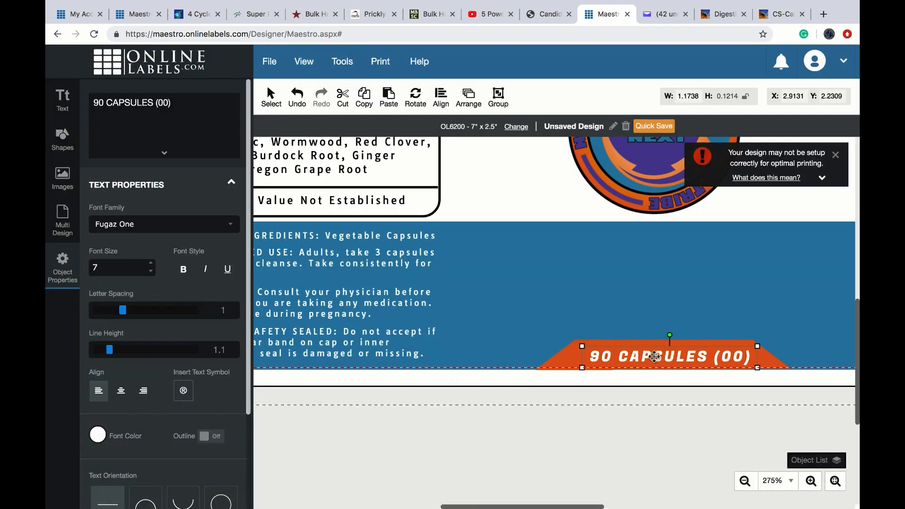
drag(655, 357, 650, 354)
click(573, 300)
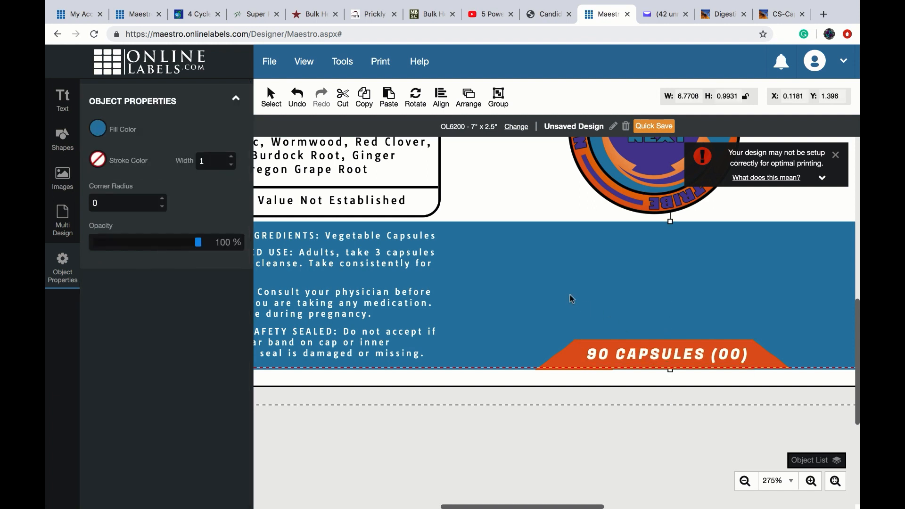
drag(857, 351, 858, 332)
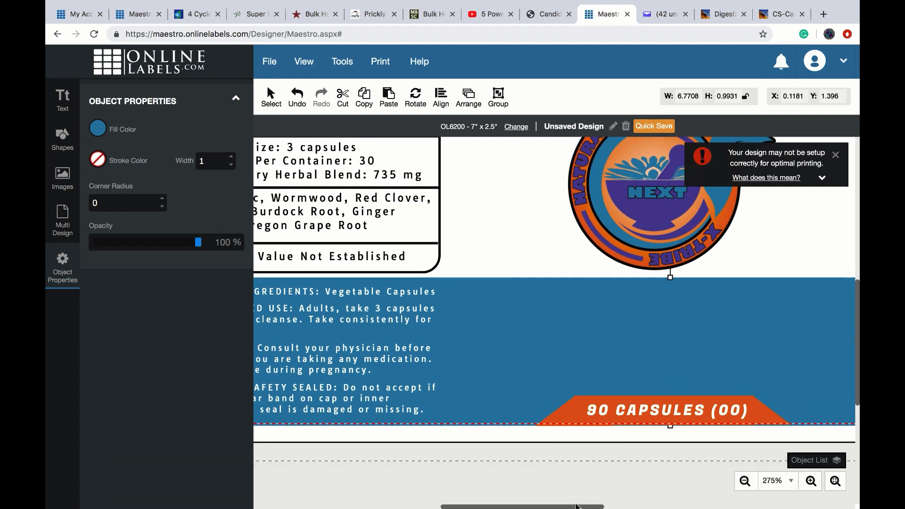
drag(578, 507, 613, 507)
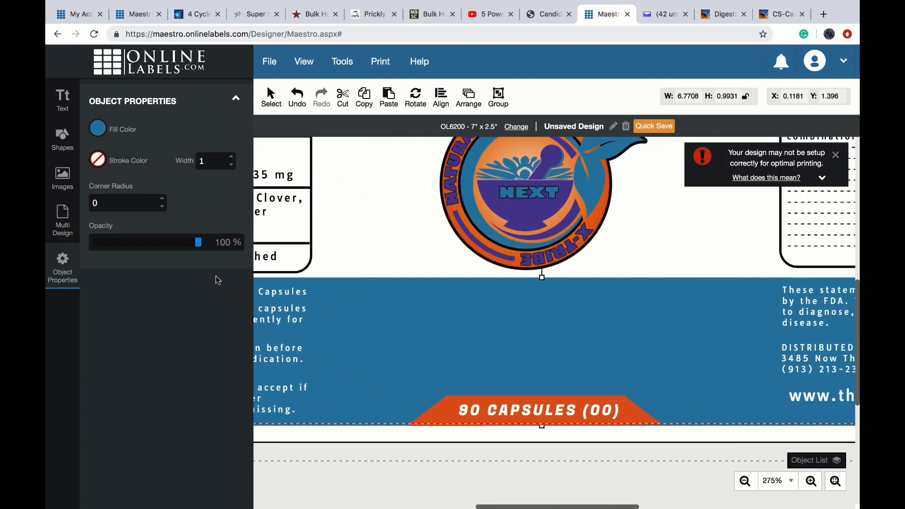
- Start a new text item and type CANDIDA A' BOMB
click(63, 98)
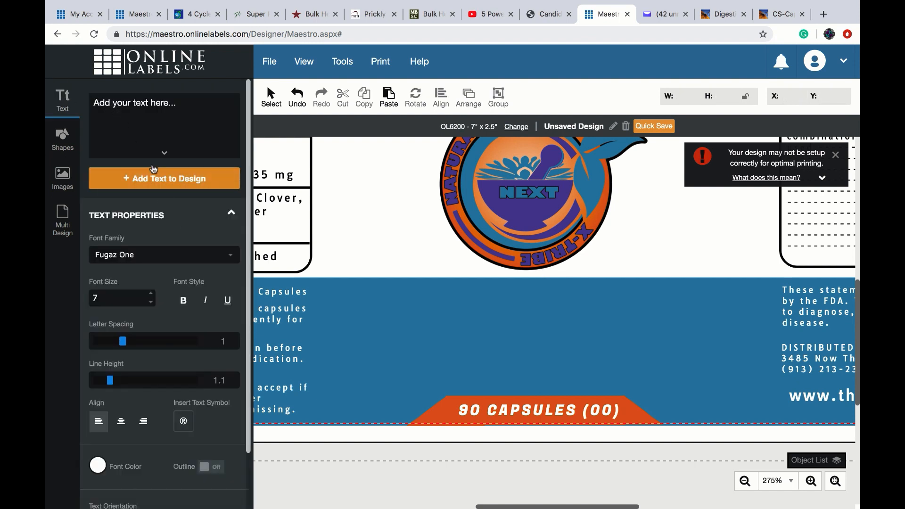
click(132, 119)
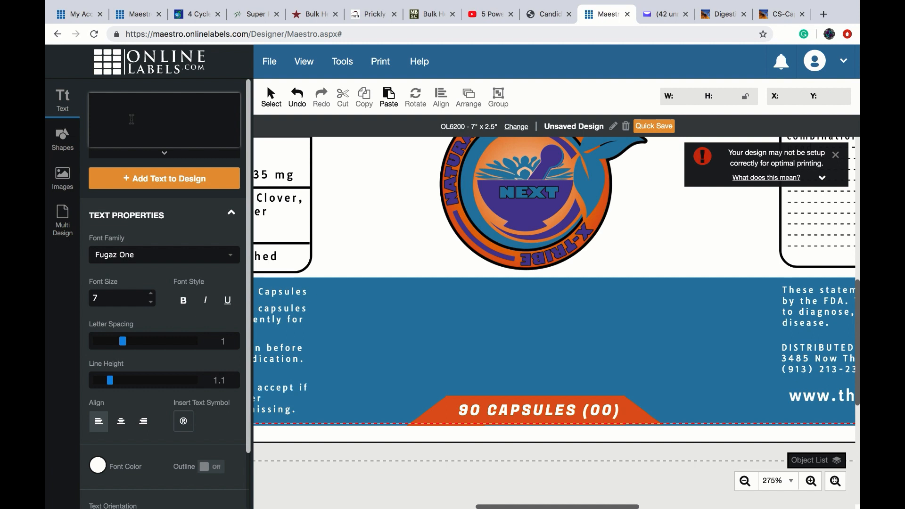
text(CANDIDA A' BOMB)
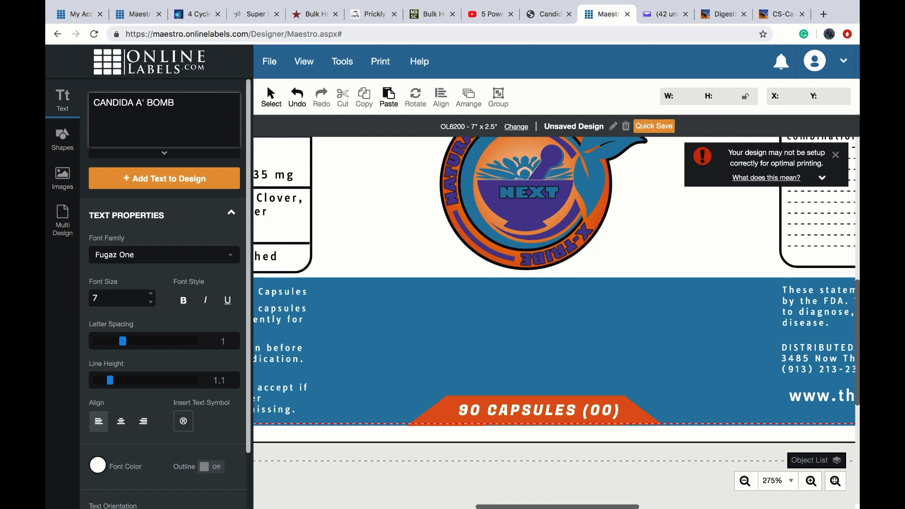
- Place CANDIDA A' BOMB on the blue band at font size 12, widened to one line
click(145, 184)
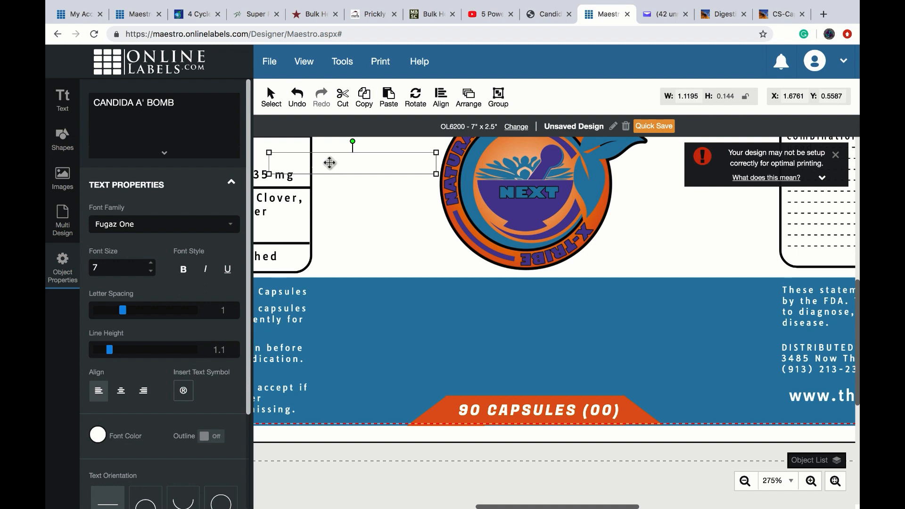
drag(328, 163, 488, 312)
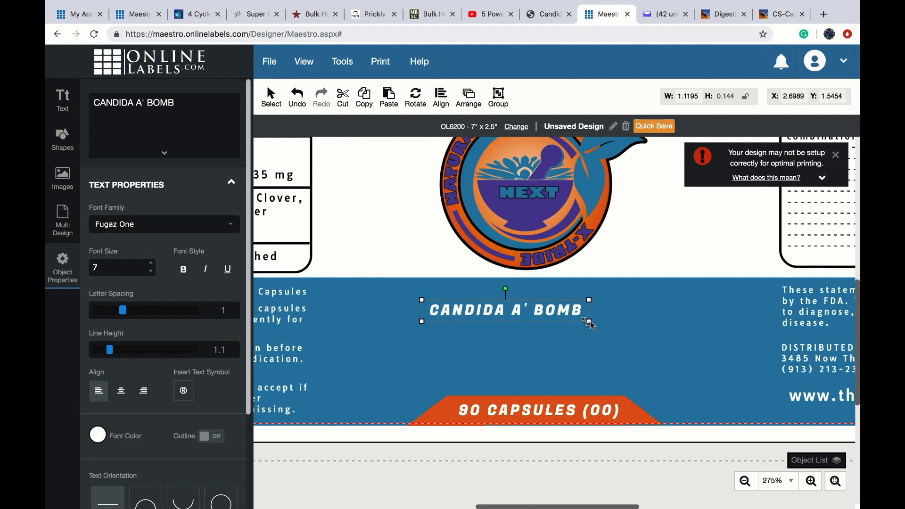
drag(589, 321, 647, 321)
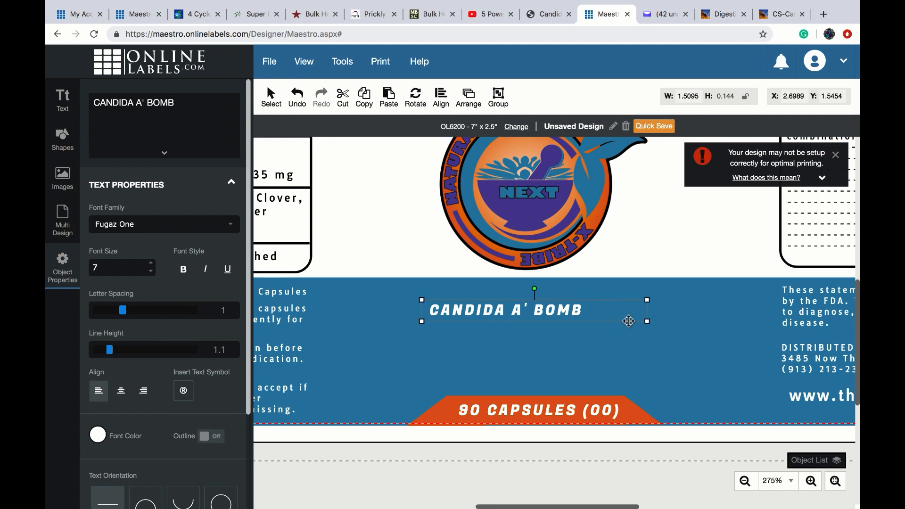
click(151, 263)
click(151, 265)
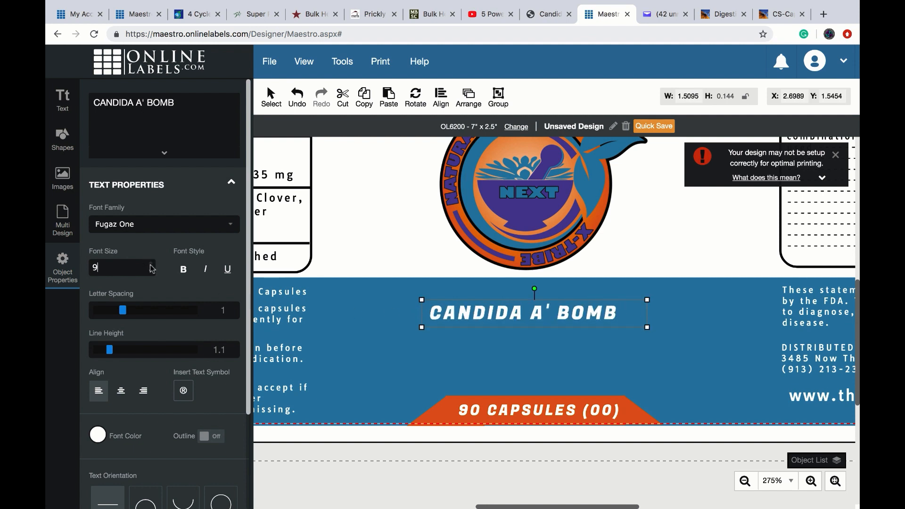
click(150, 265)
click(151, 265)
click(151, 266)
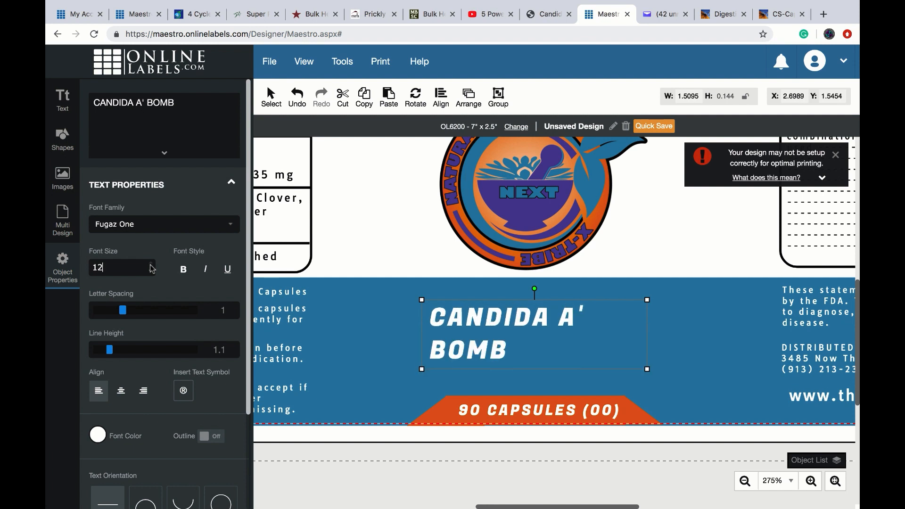
drag(648, 300, 683, 300)
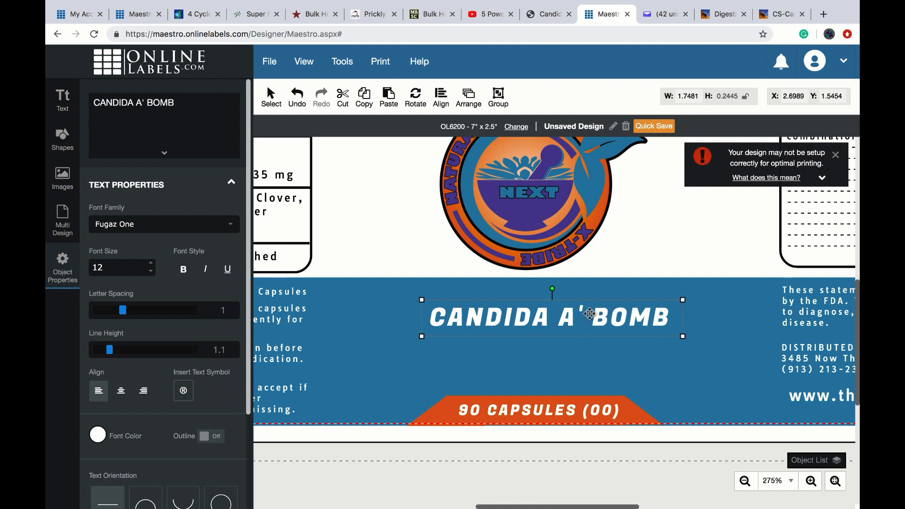
drag(571, 320, 547, 310)
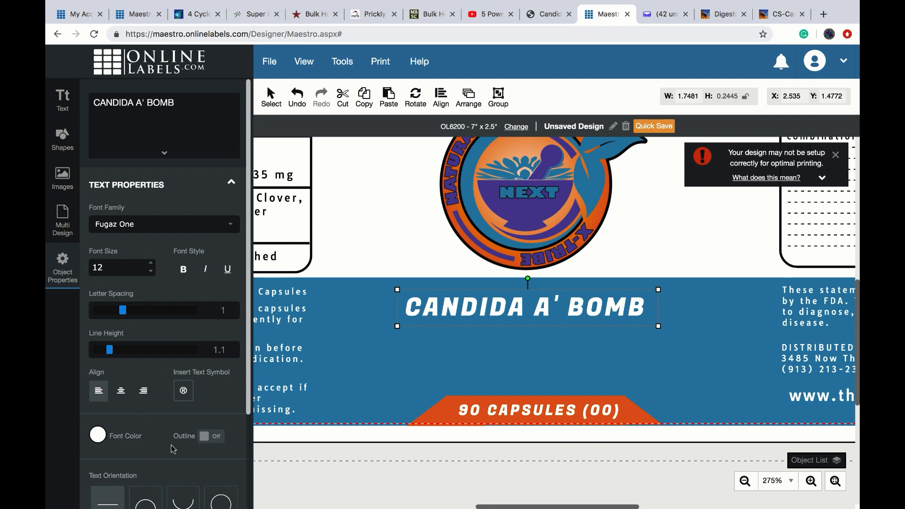
- Outline the CANDIDA A' BOMB title in orange (E06100) with width 0.75
click(207, 439)
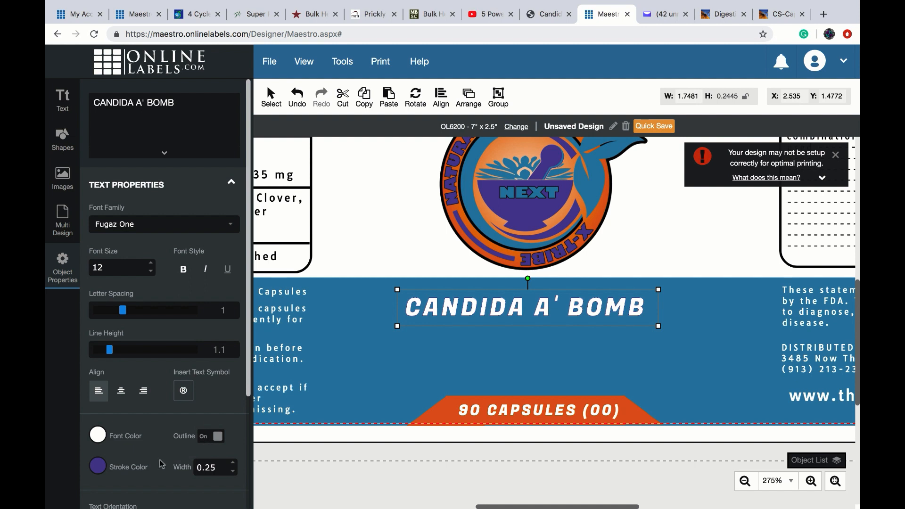
click(99, 468)
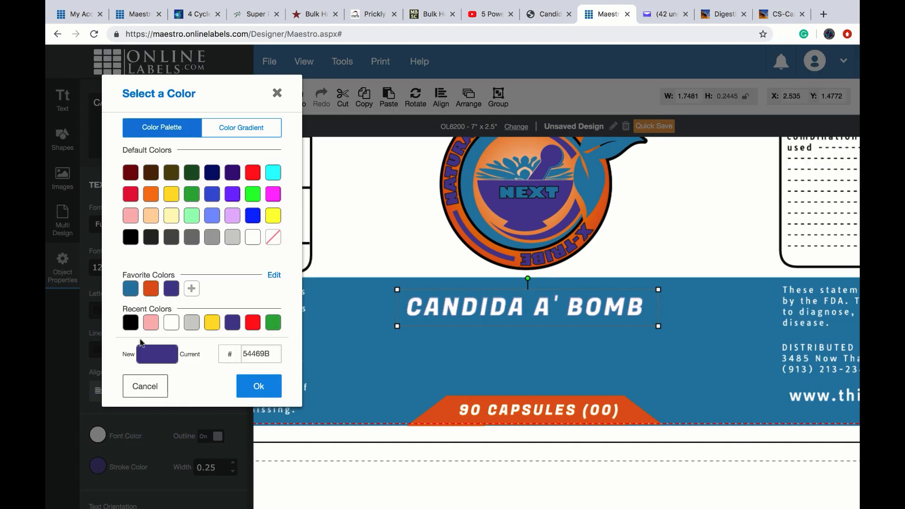
click(151, 289)
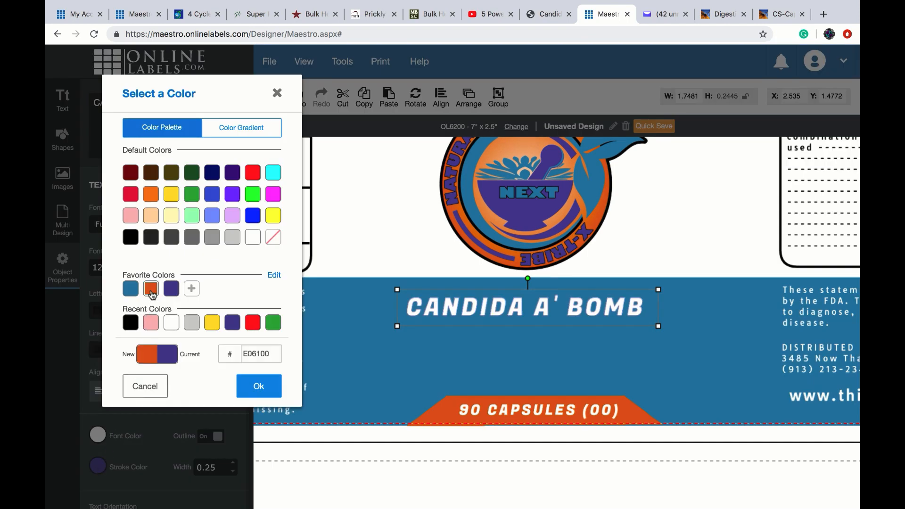
click(239, 385)
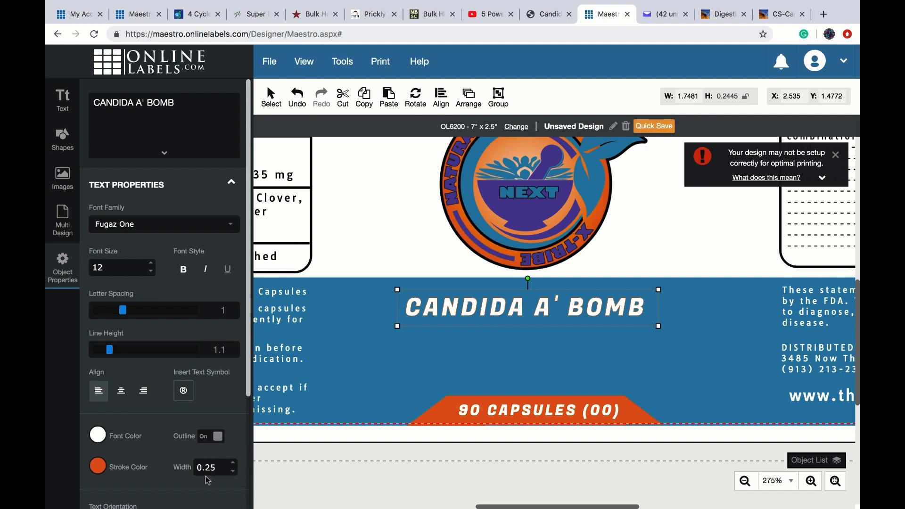
click(234, 464)
click(235, 464)
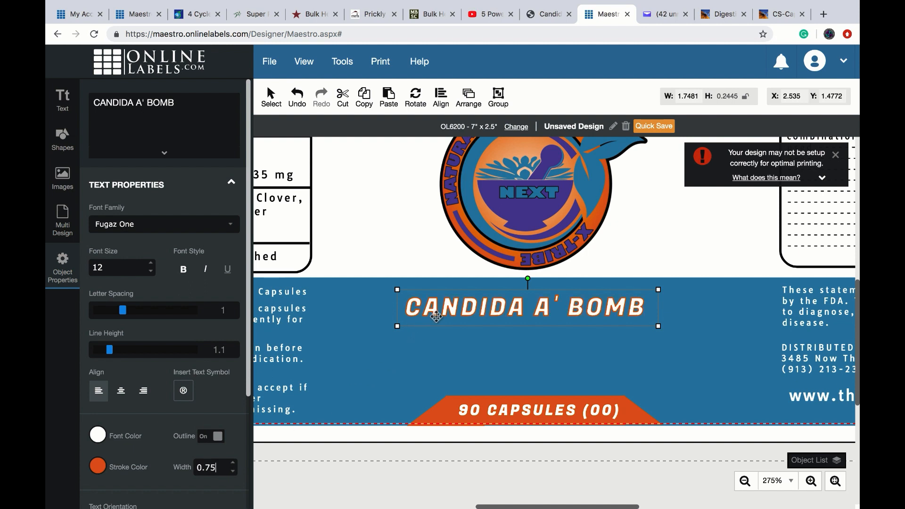
click(395, 342)
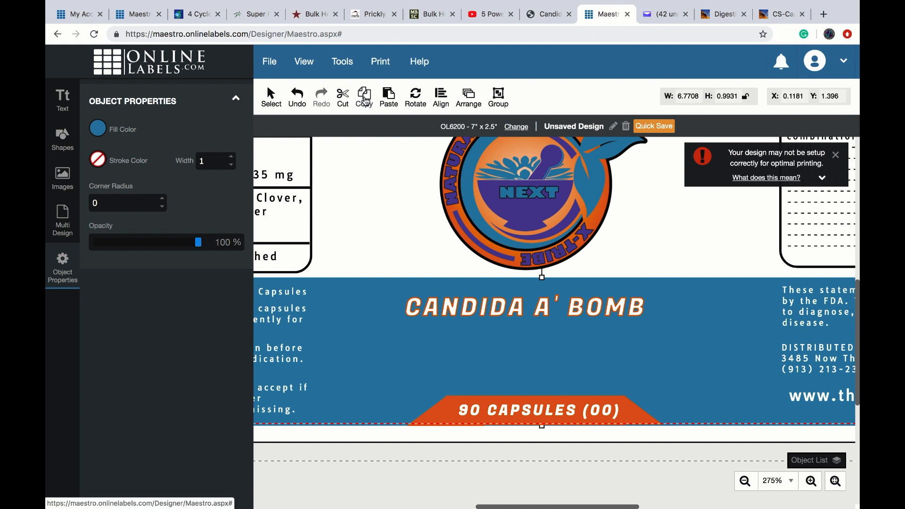
- Duplicate the CANDIDA A' BOMB title and place the copy just below the original
click(389, 97)
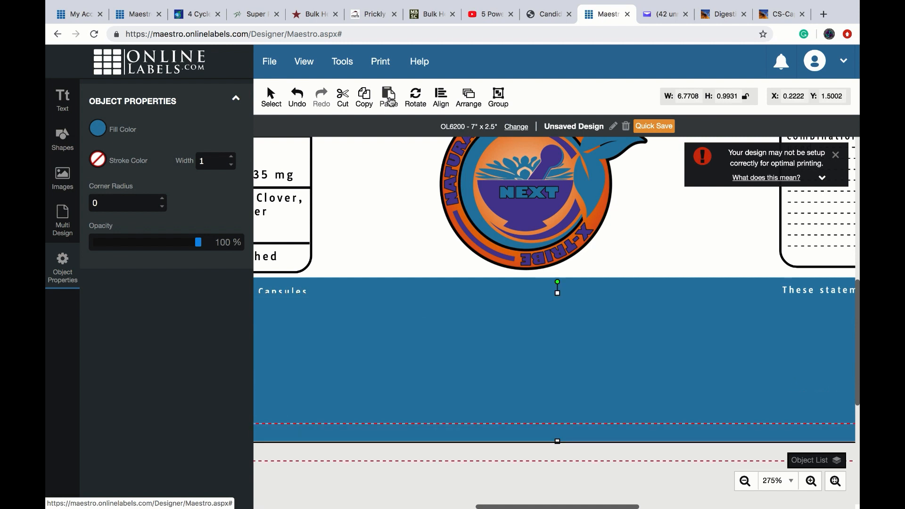
click(298, 102)
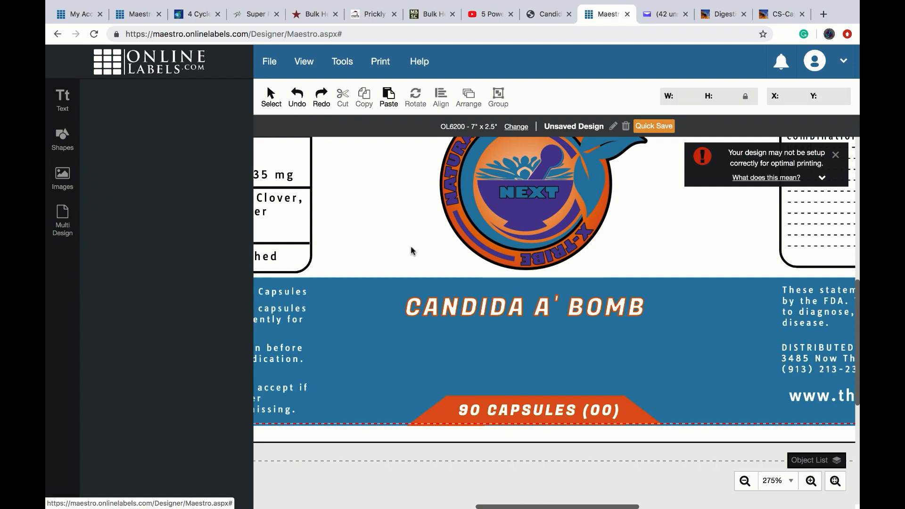
click(451, 309)
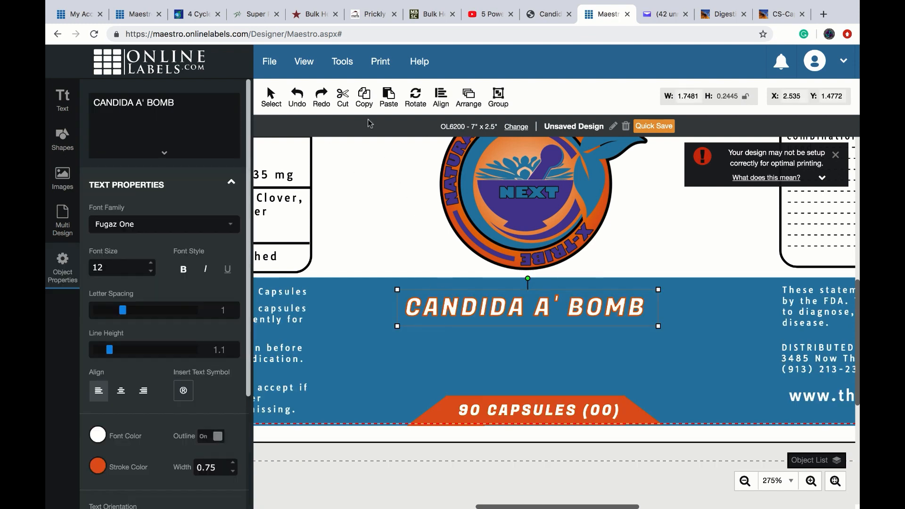
click(366, 98)
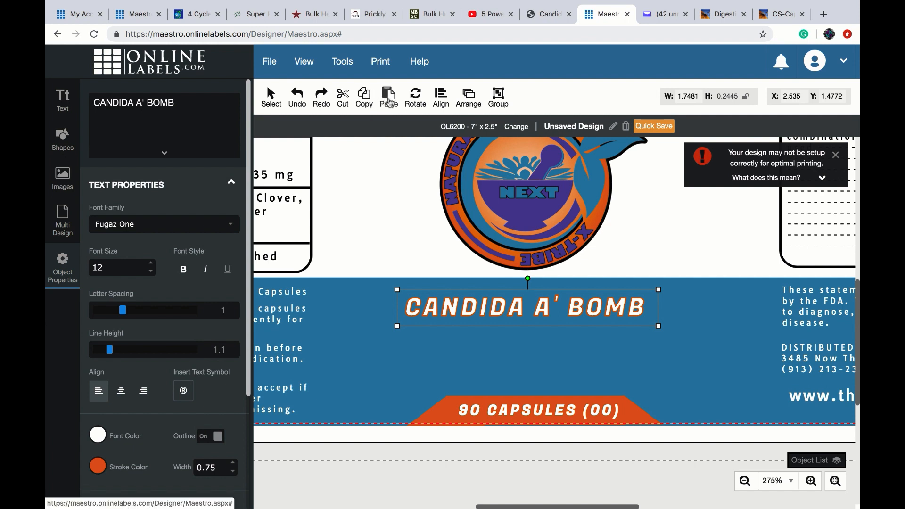
click(389, 99)
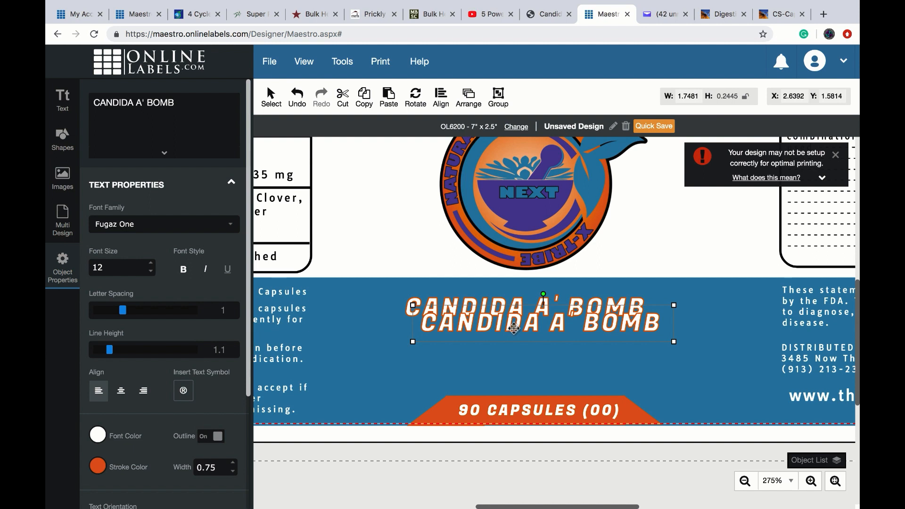
drag(511, 332, 499, 331)
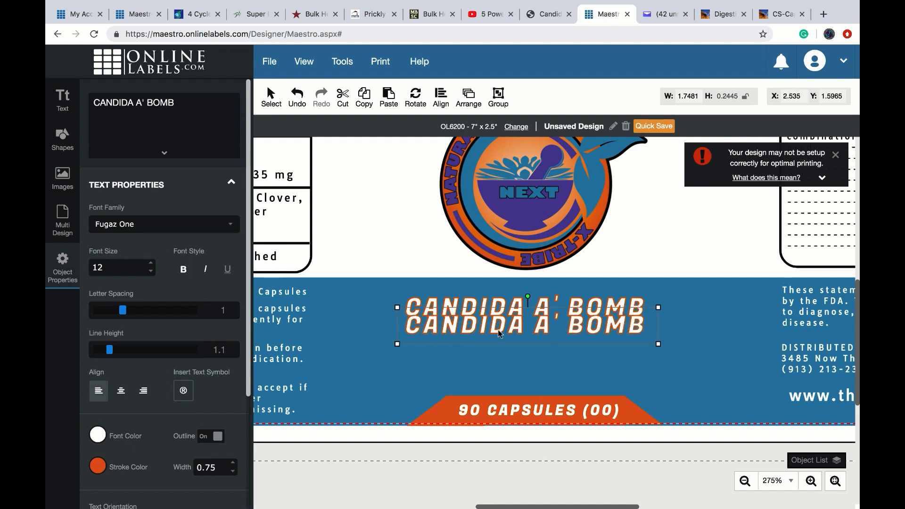
- Remove the copy's outline, make it black (000000), and set it slightly offset over the original
click(98, 466)
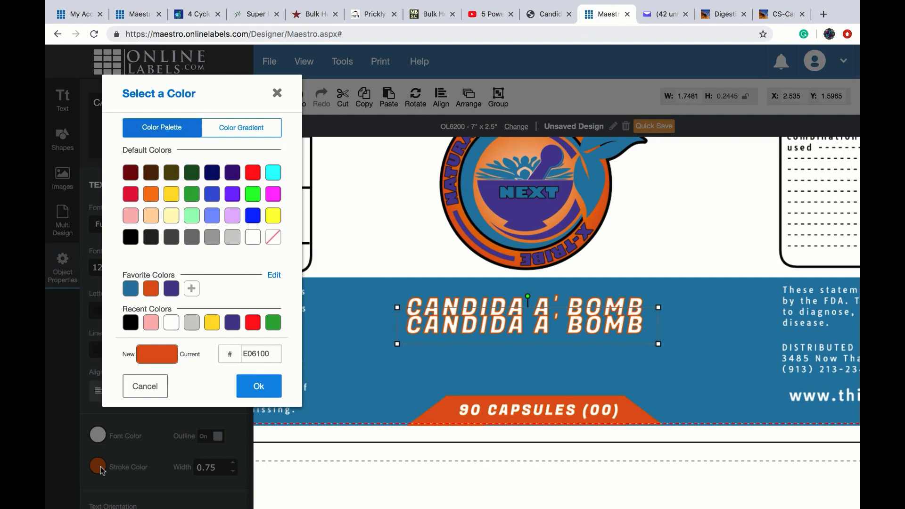
click(155, 389)
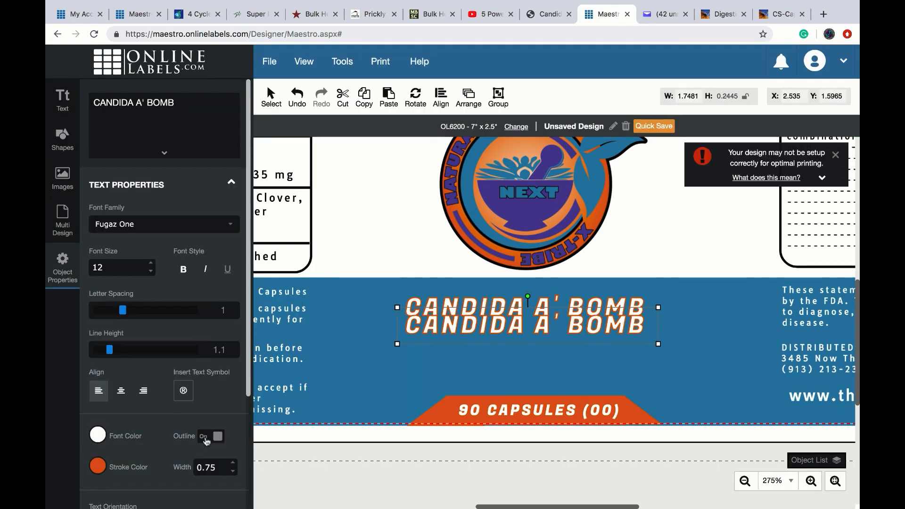
click(208, 438)
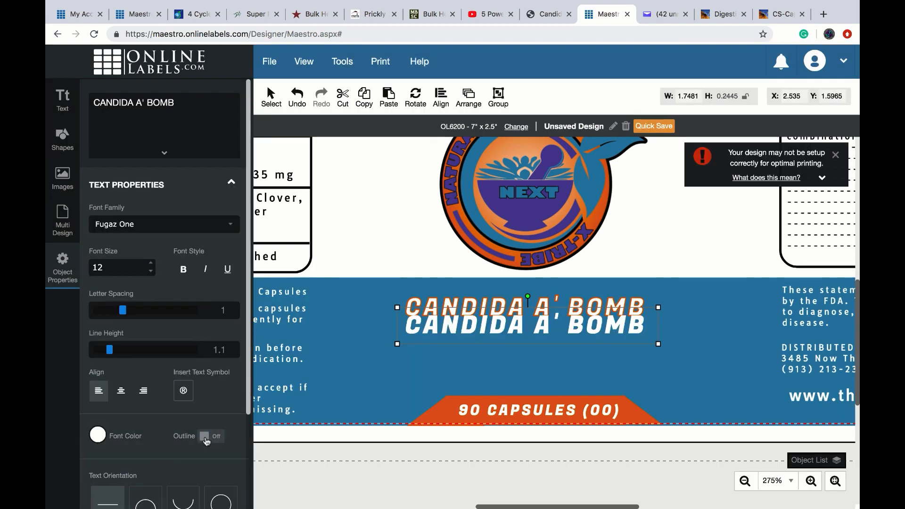
click(98, 436)
click(131, 323)
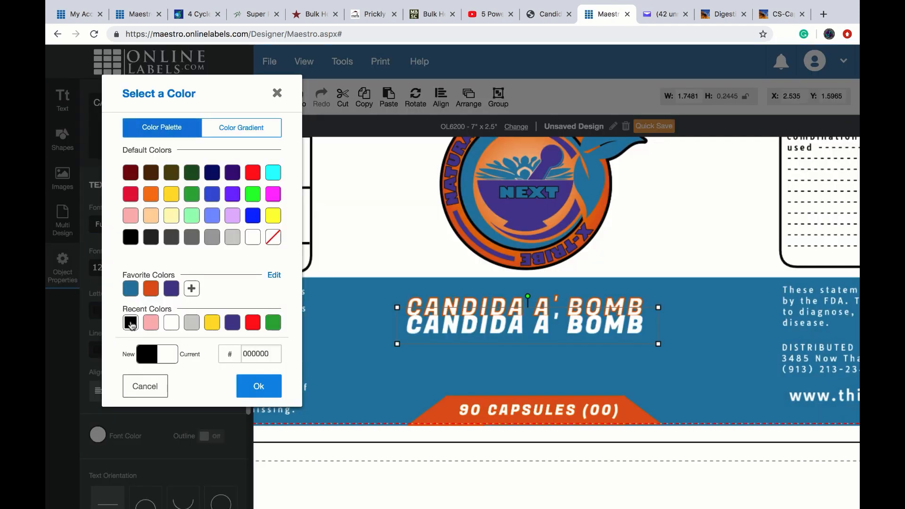
click(241, 385)
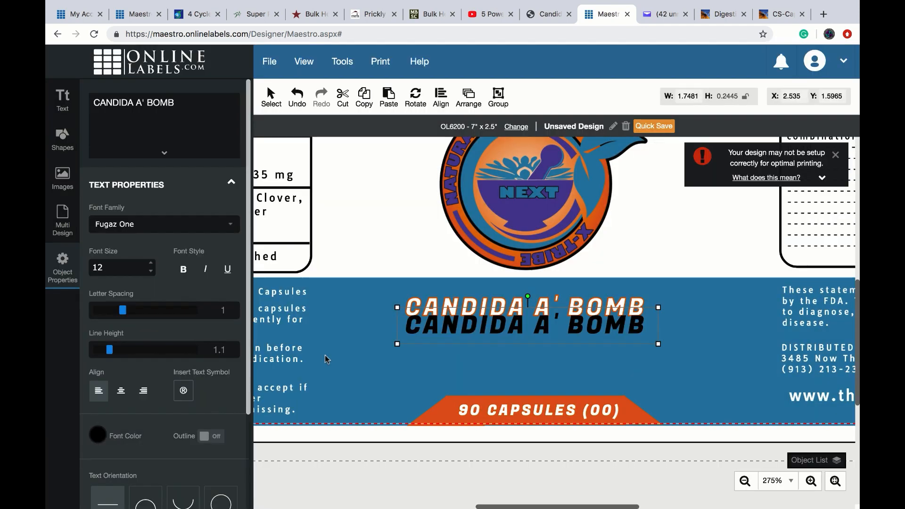
drag(466, 330, 468, 312)
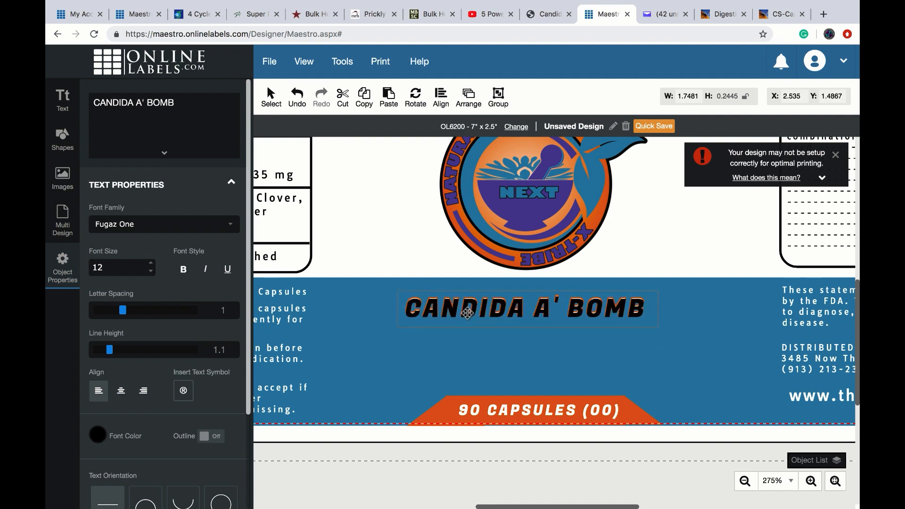
drag(468, 312, 468, 312)
mouse_move(473, 109)
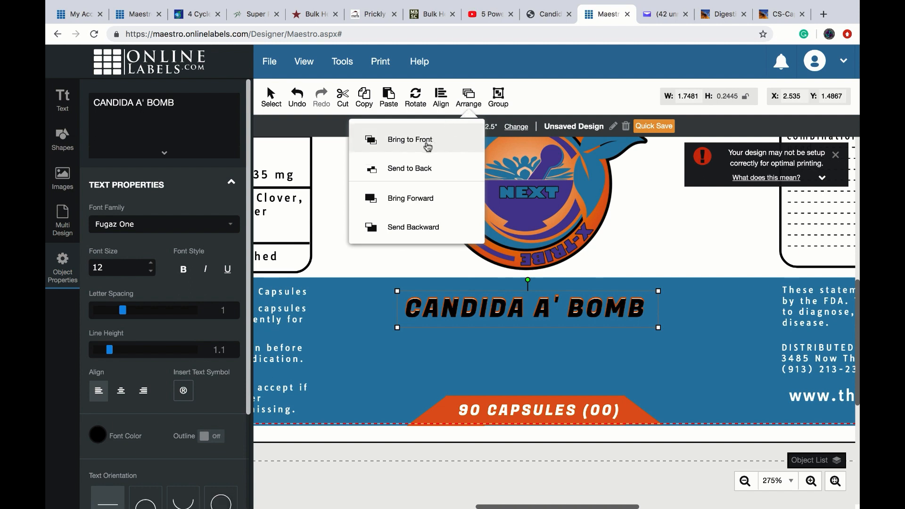
- Send the black copy backward behind the orange-outlined title to create a drop shadow
click(411, 229)
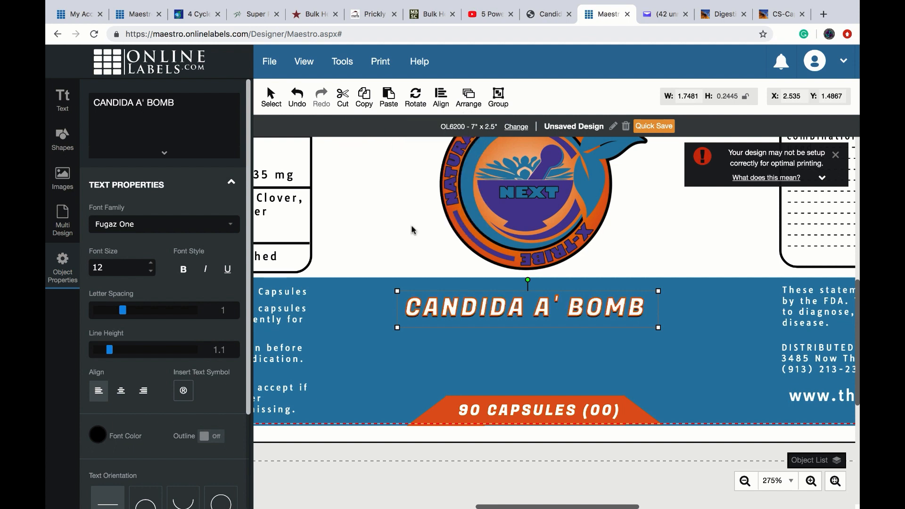
click(385, 236)
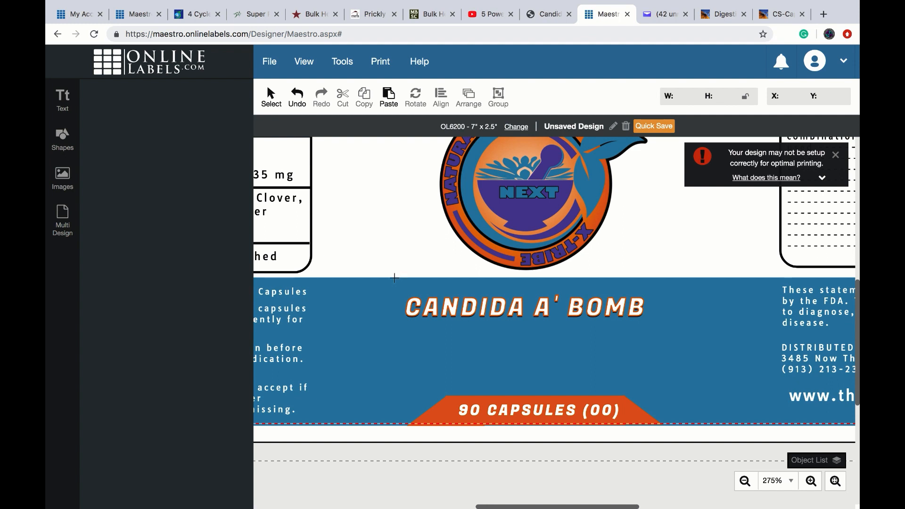
drag(394, 271, 652, 335)
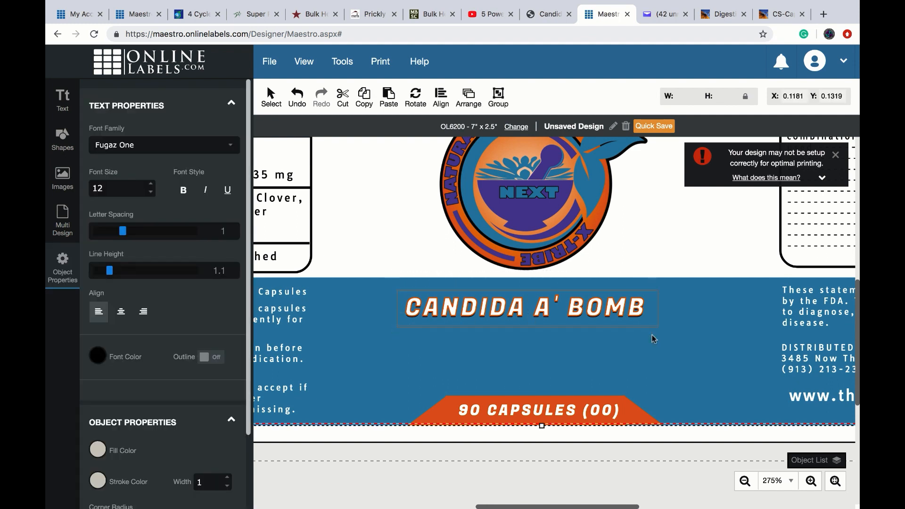
click(380, 263)
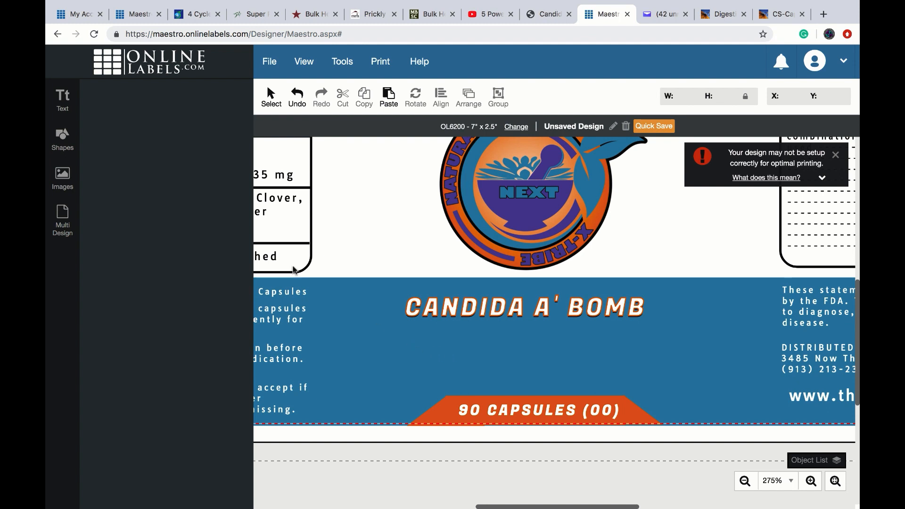
- Start a new text item and type PARASITES & FUNGAL CLEANSING
click(65, 103)
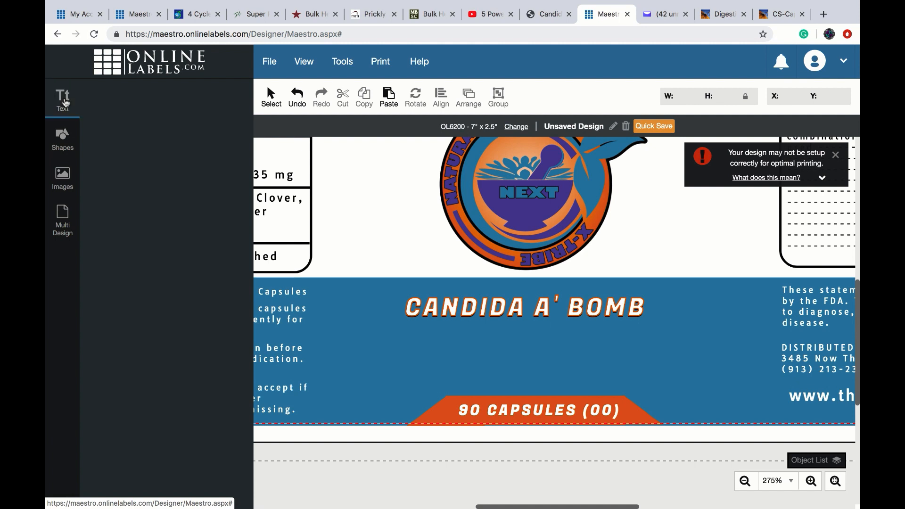
click(125, 127)
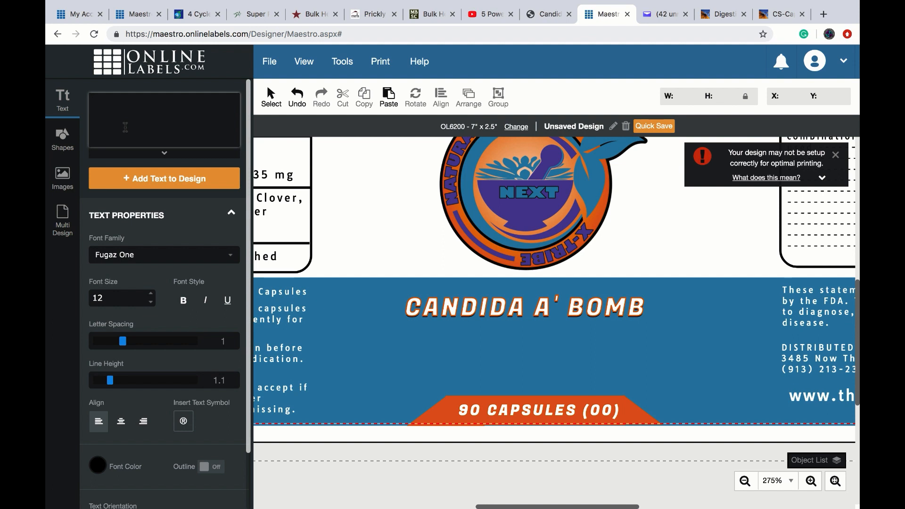
text(PARASITES & FUN)
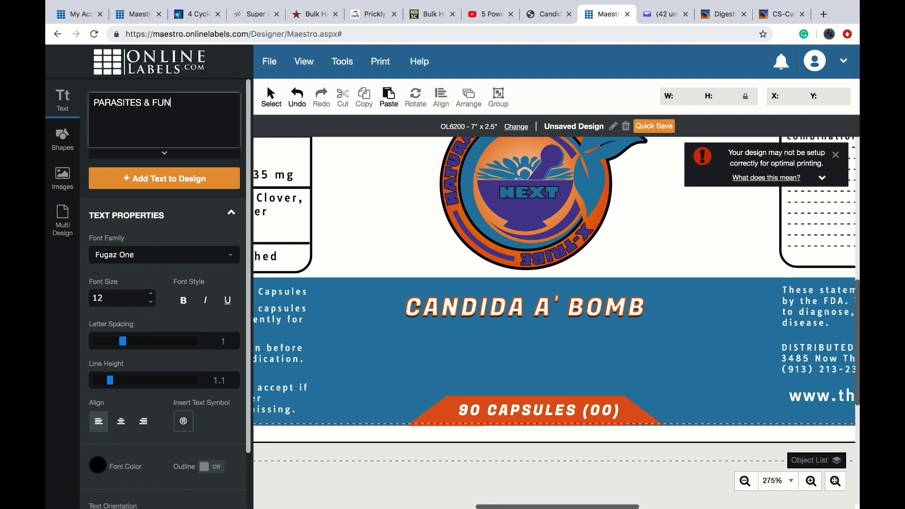
text(GAL CLE)
text(ANSING FORMULA)
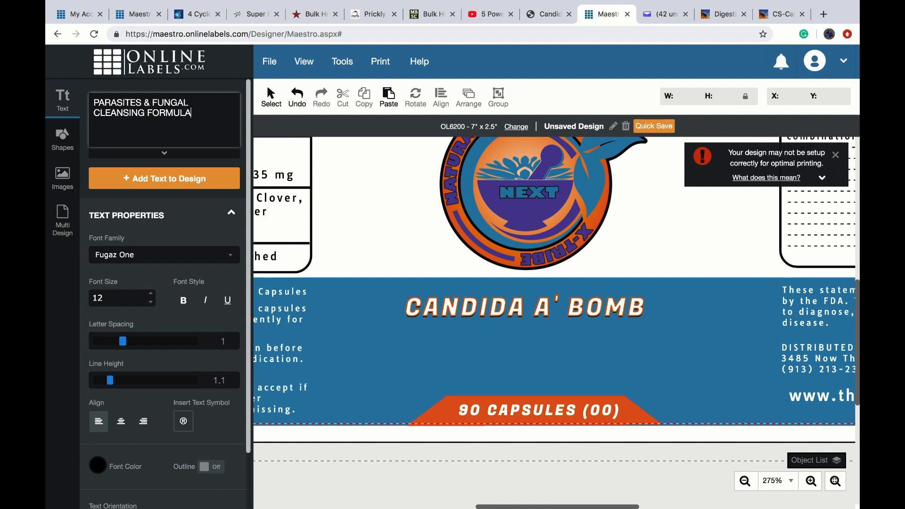
- Add the tagline text and position it on the blue band under the title
click(145, 179)
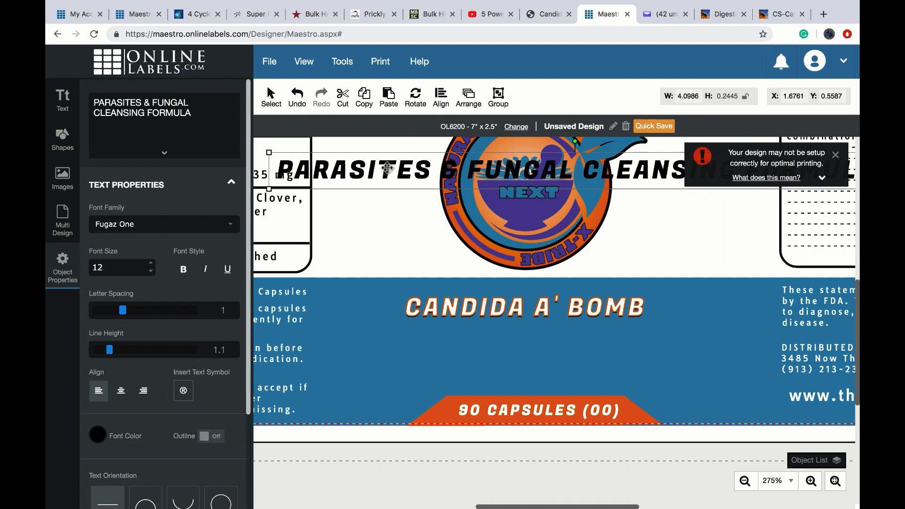
drag(389, 170, 270, 349)
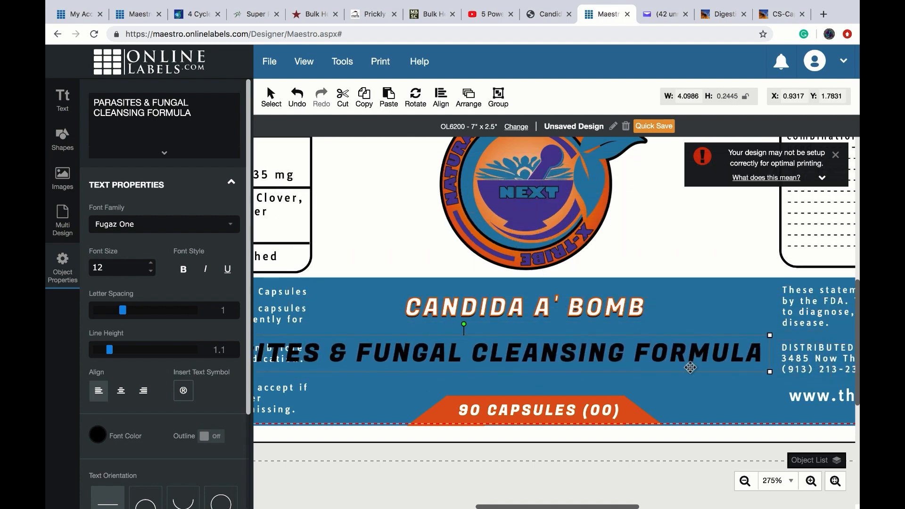
drag(770, 336, 532, 358)
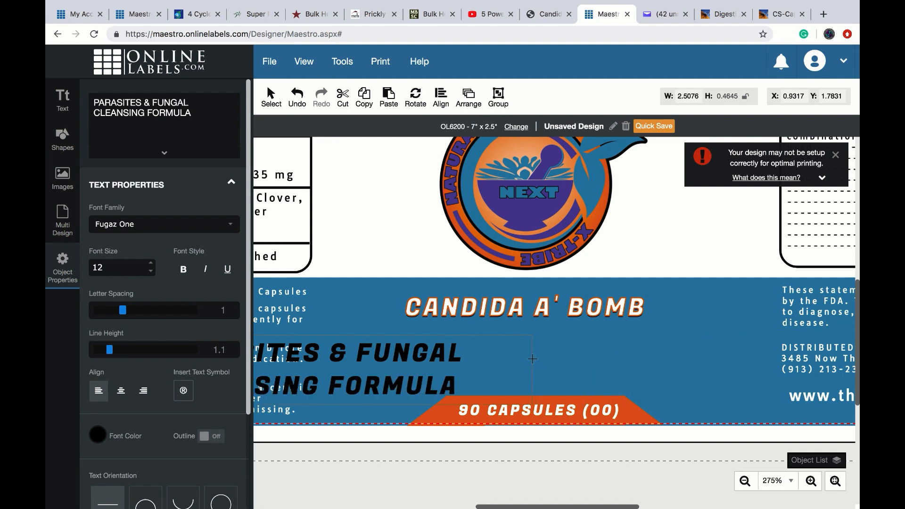
drag(405, 354, 619, 350)
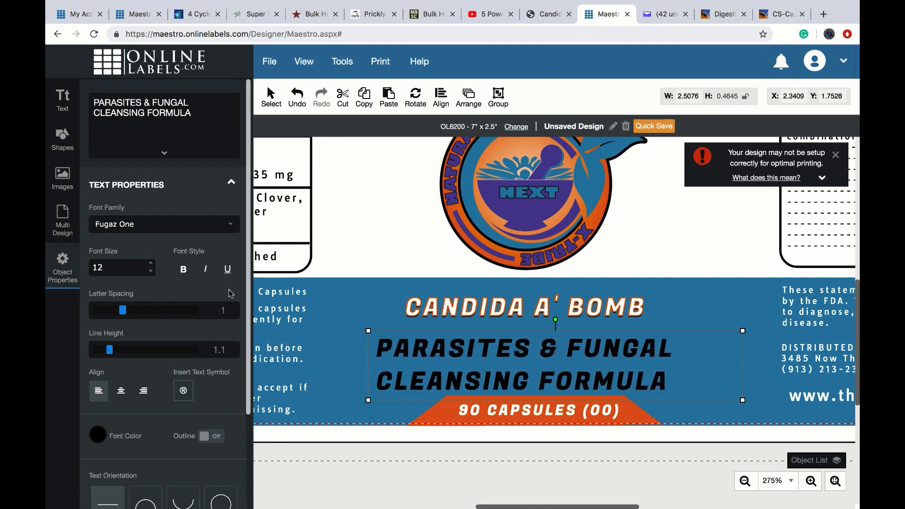
- Shrink the tagline to size 7 on one line, centered beneath the CANDIDA A' BOMB title
click(152, 273)
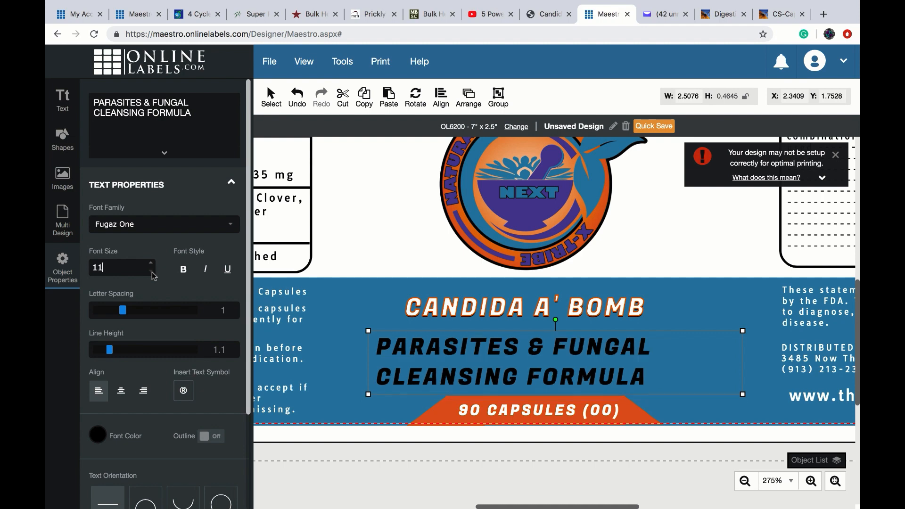
click(152, 273)
click(151, 273)
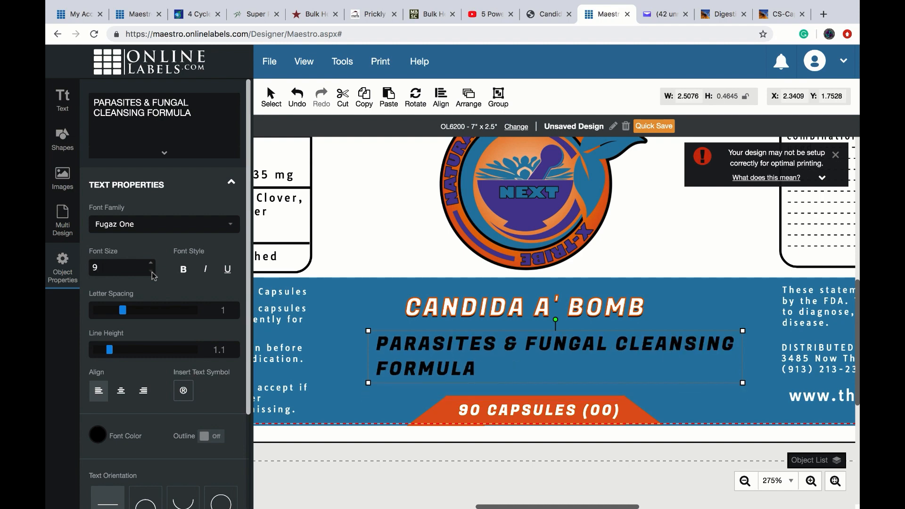
click(151, 273)
click(152, 272)
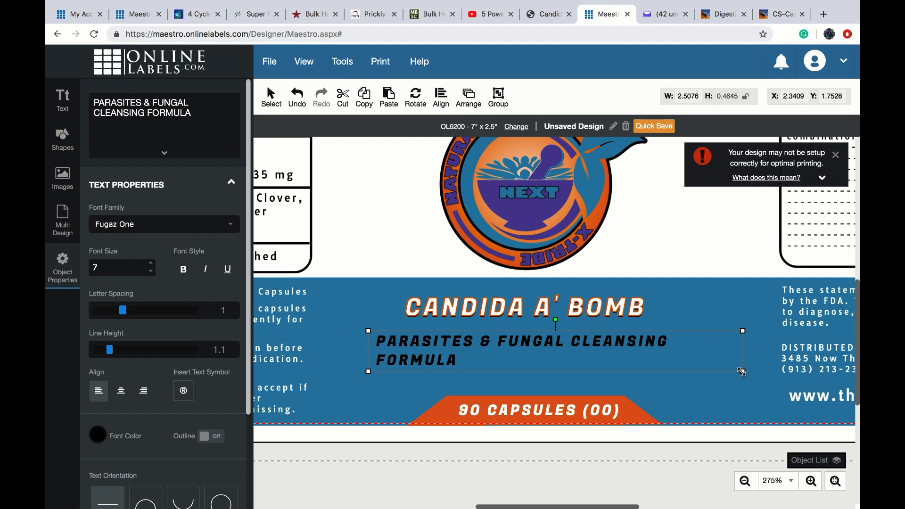
drag(743, 372, 764, 377)
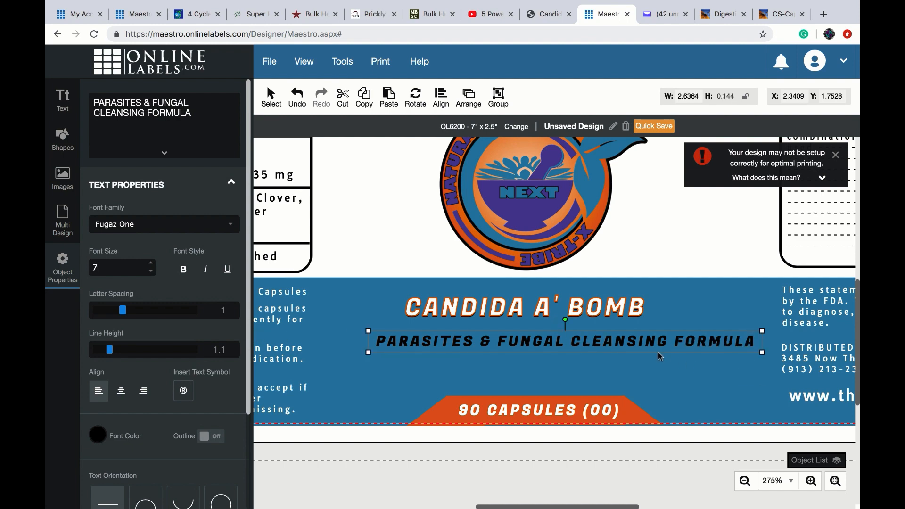
drag(645, 341, 632, 360)
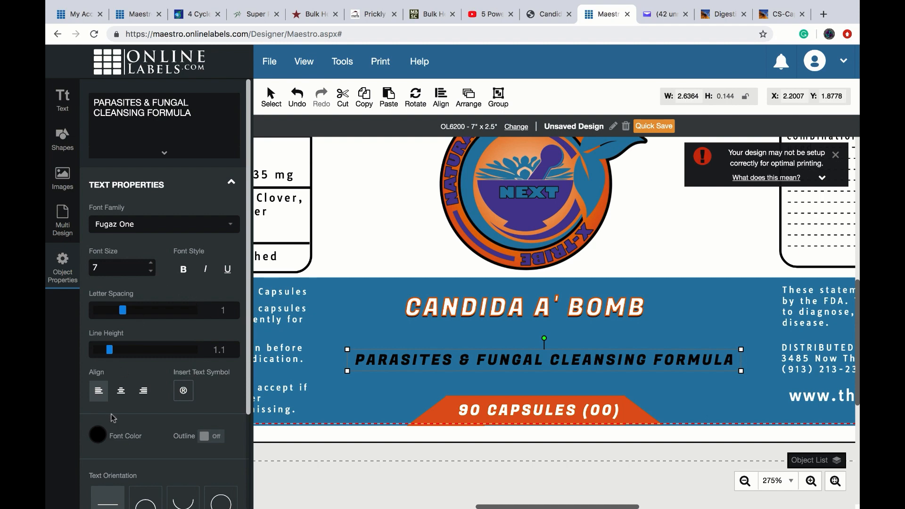
- Change the tagline font color to white (FFFFFF) and deselect it
click(99, 436)
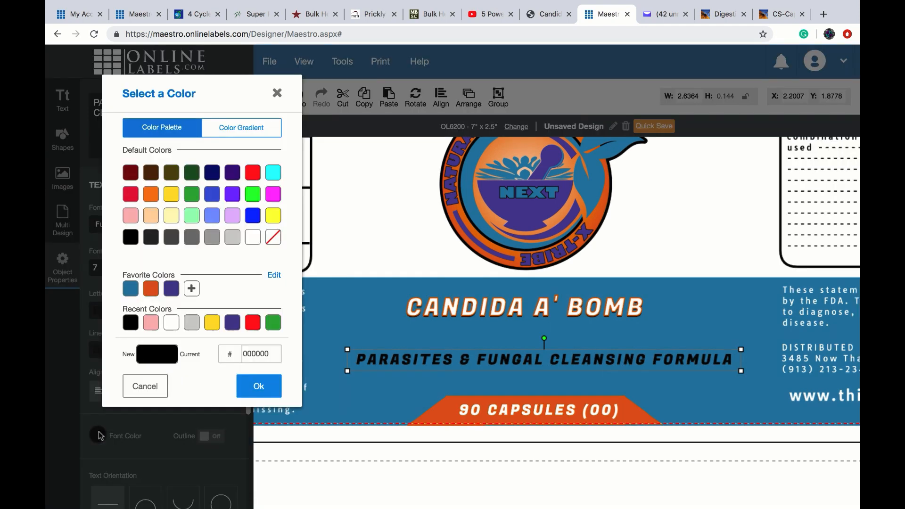
click(172, 323)
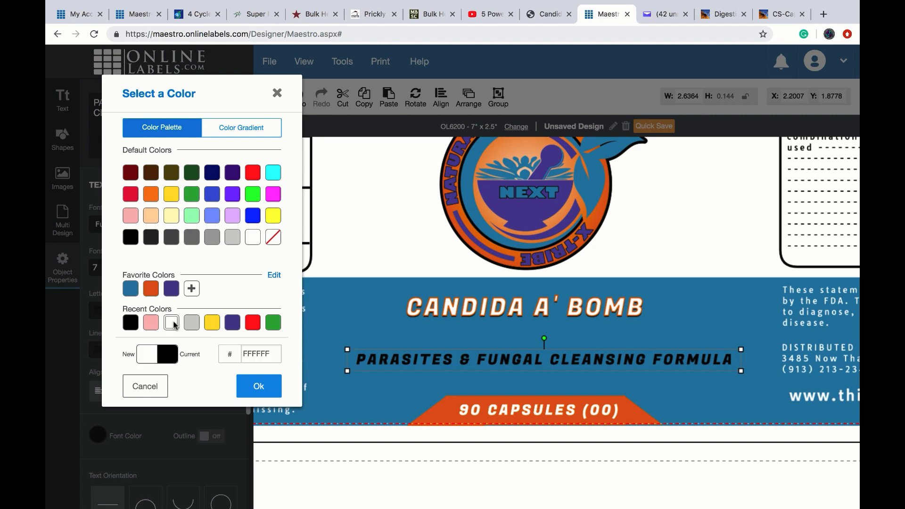
click(257, 386)
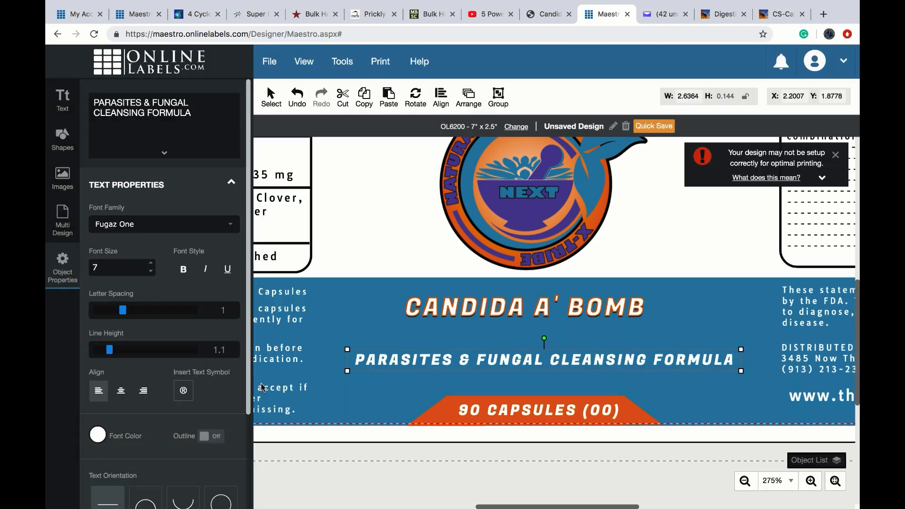
click(374, 239)
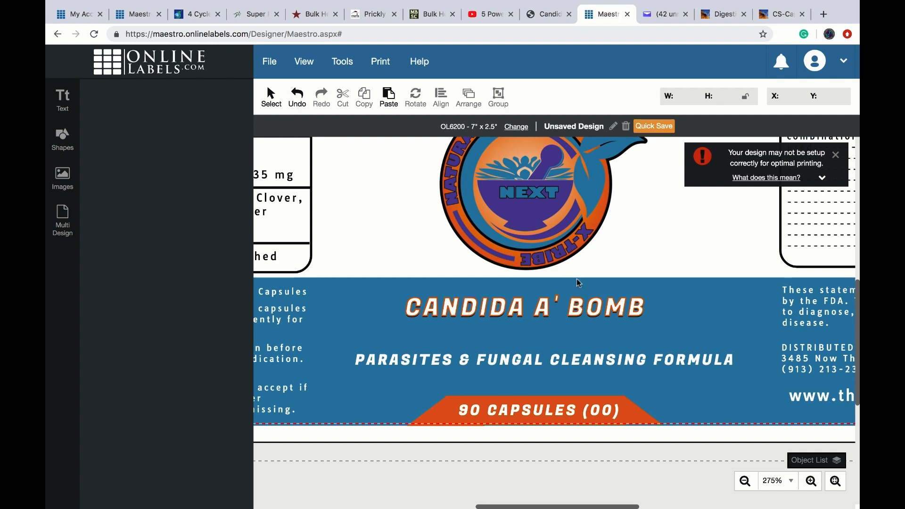
- Zoom out to 150% to fit the whole label and close the printing-setup warning
click(745, 481)
click(745, 481)
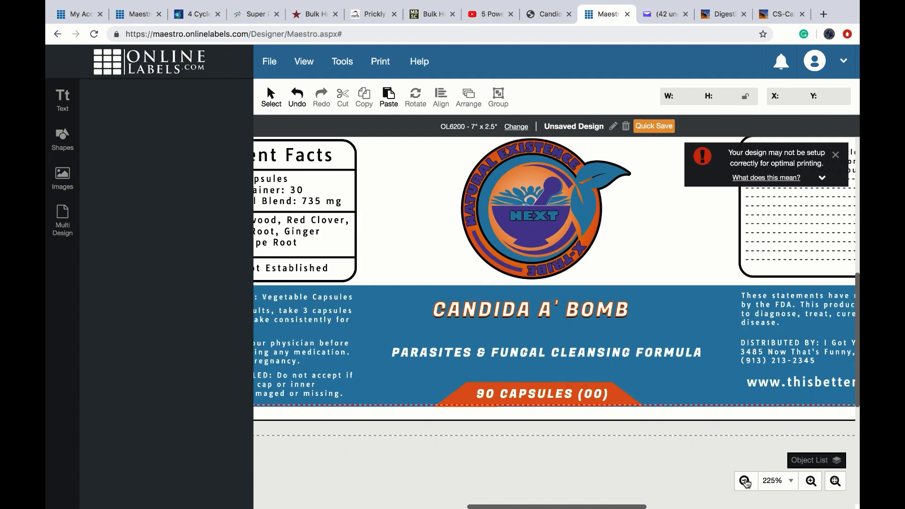
click(745, 482)
click(746, 482)
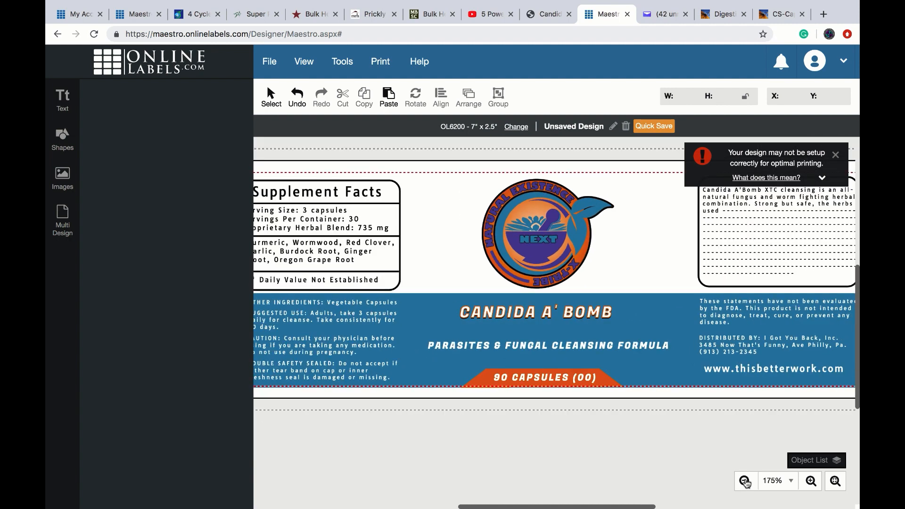
click(745, 481)
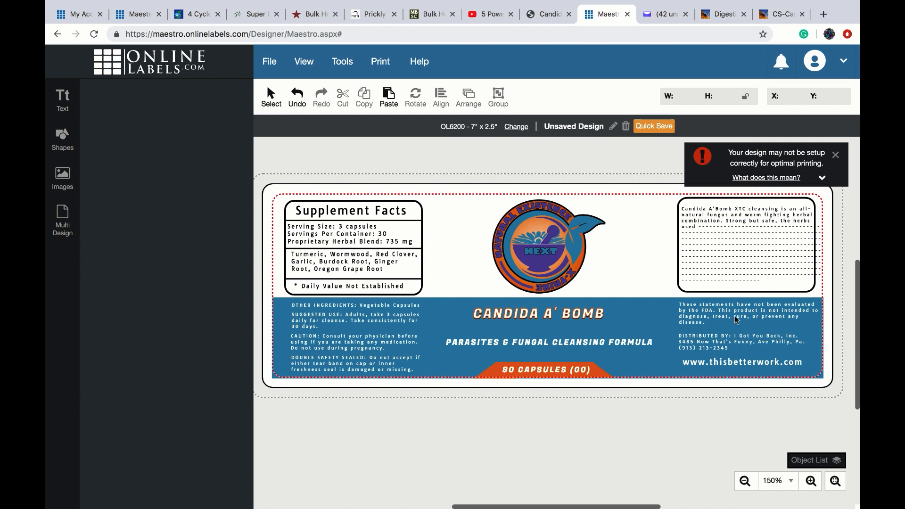
click(837, 162)
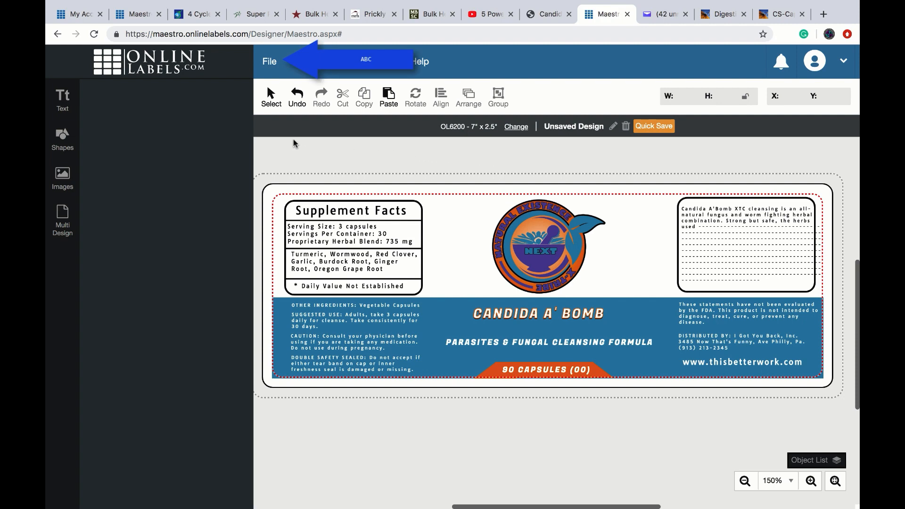
- Save the design as 'DEMO' in the NEXT Labels folder
click(268, 61)
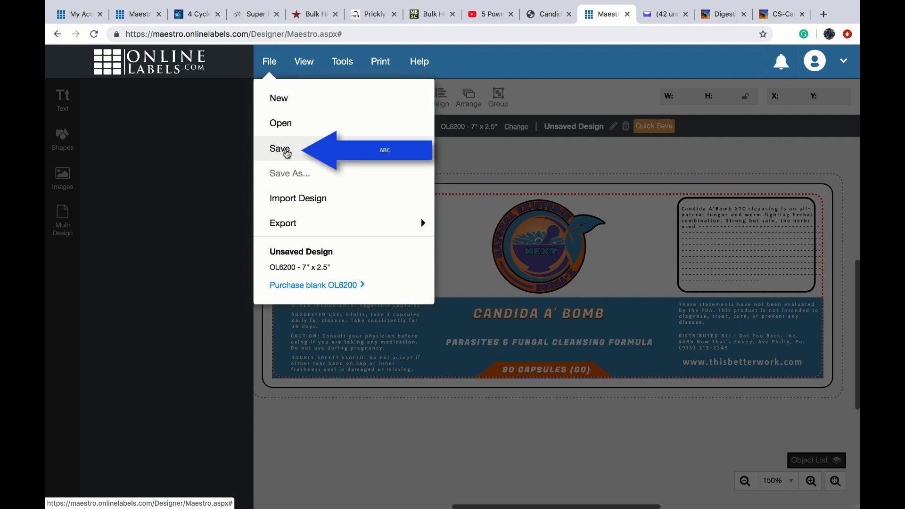
click(281, 150)
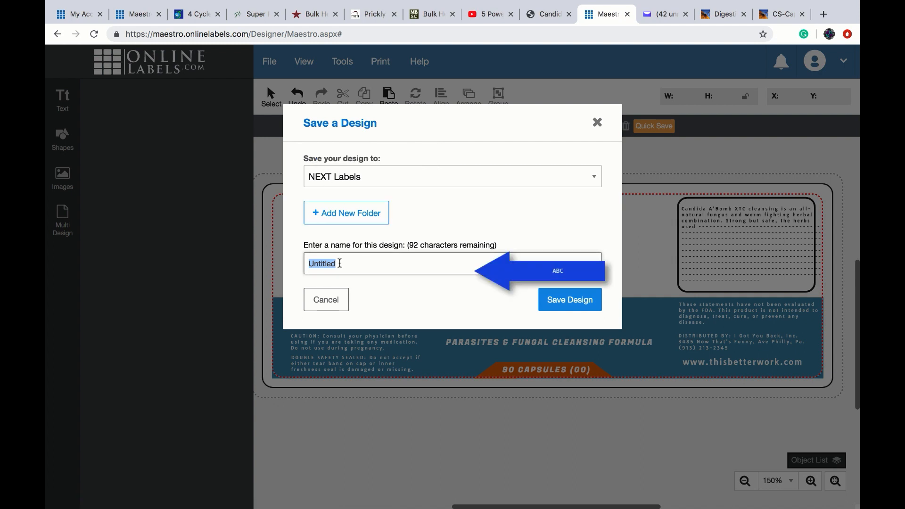
key(BackSpace)
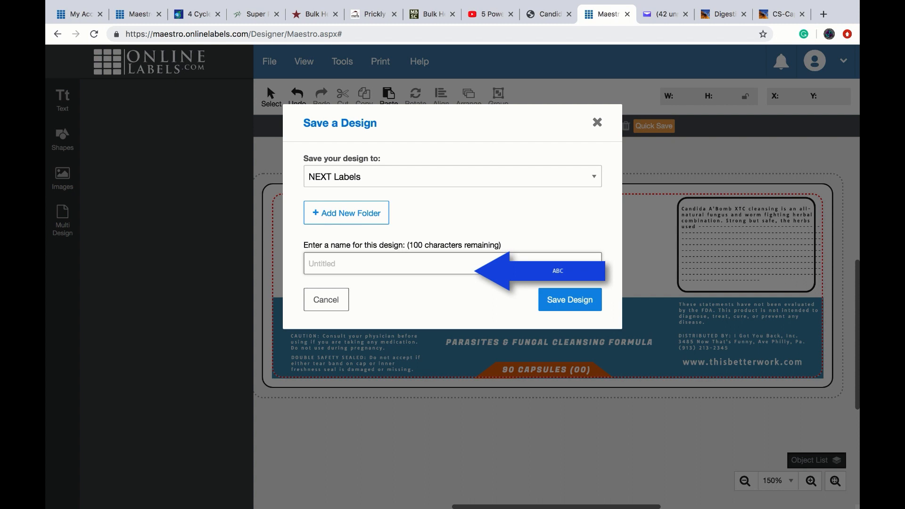
text(DEMO)
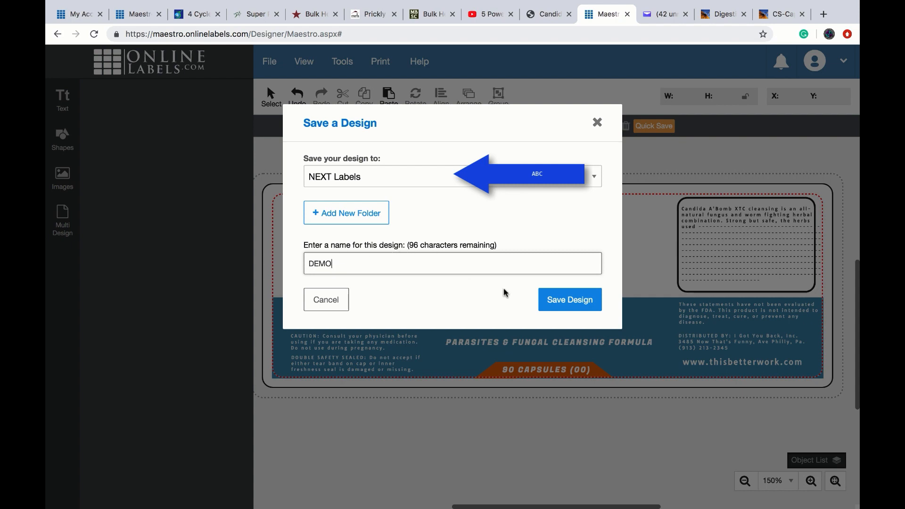
click(559, 307)
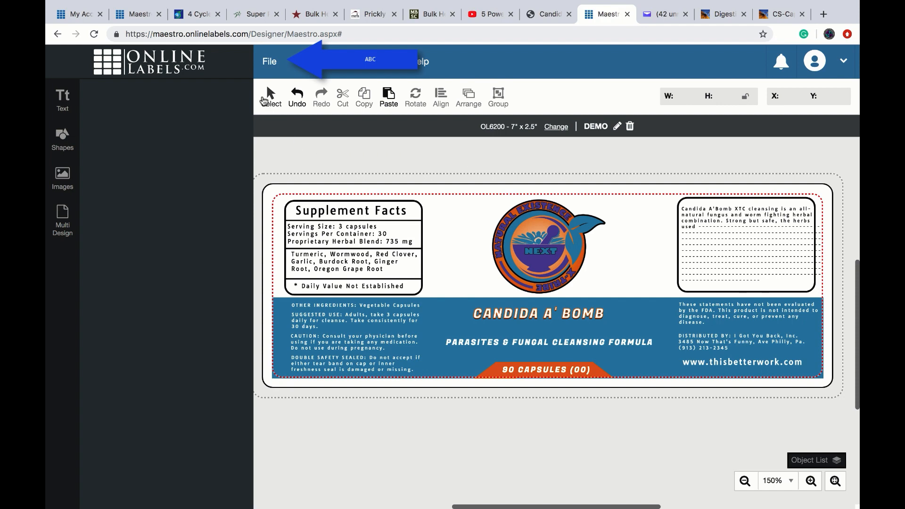
- Export the single design as a PDF Document and open the downloaded DEMO.pdf
click(267, 63)
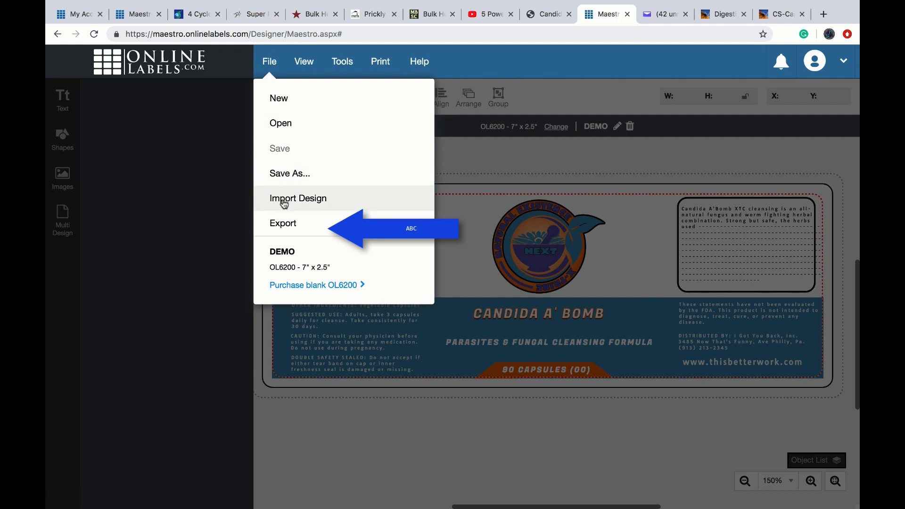
mouse_move(284, 227)
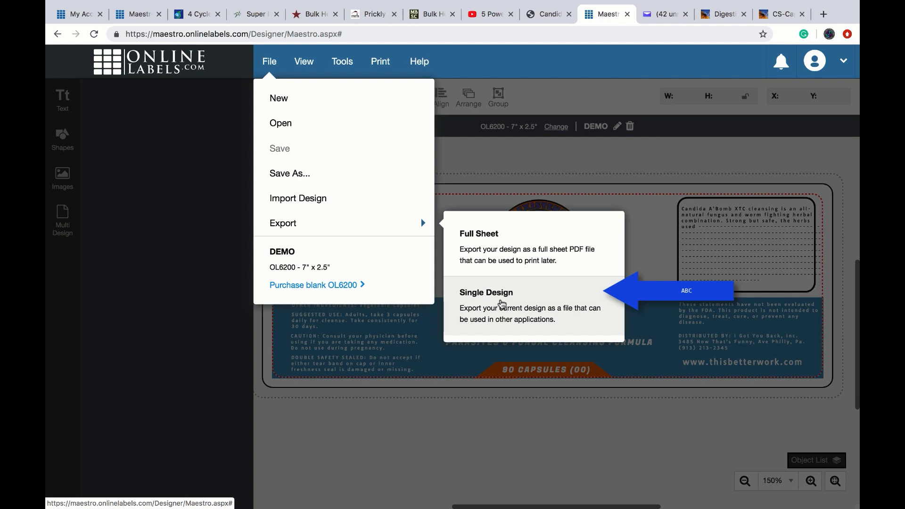
click(502, 304)
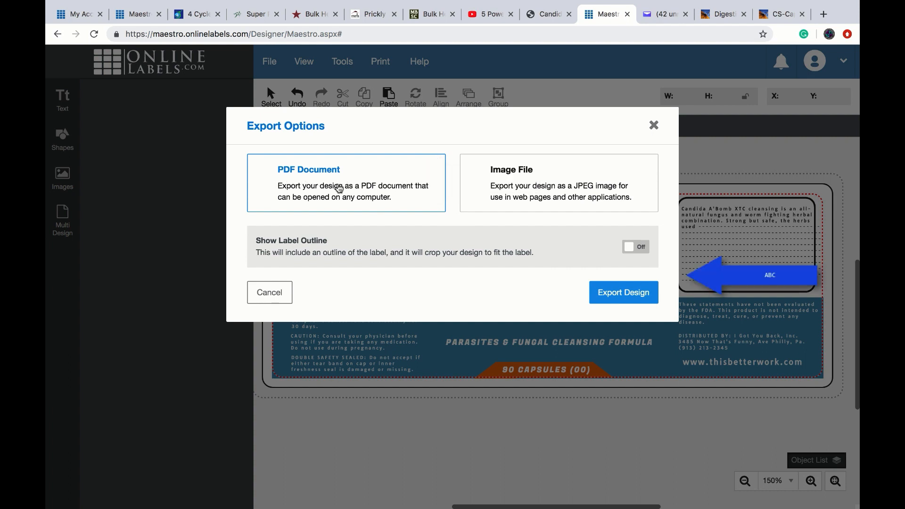
click(612, 297)
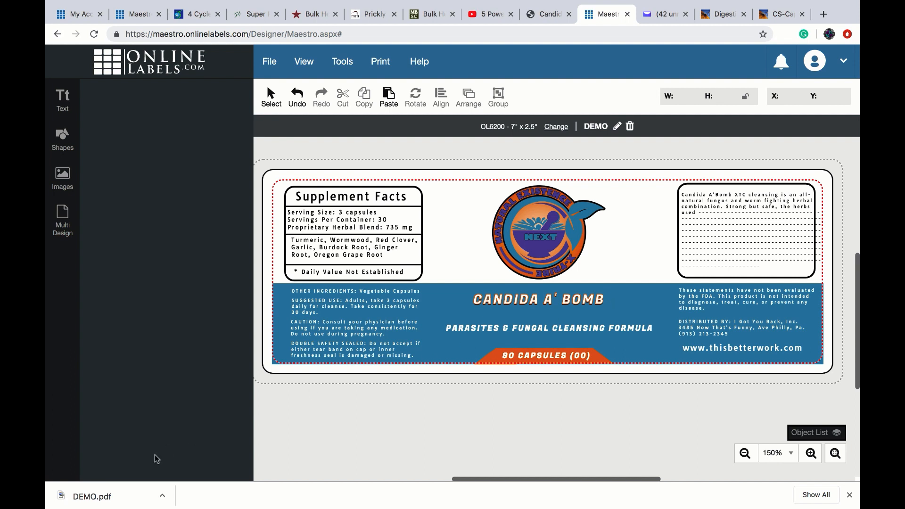
click(108, 498)
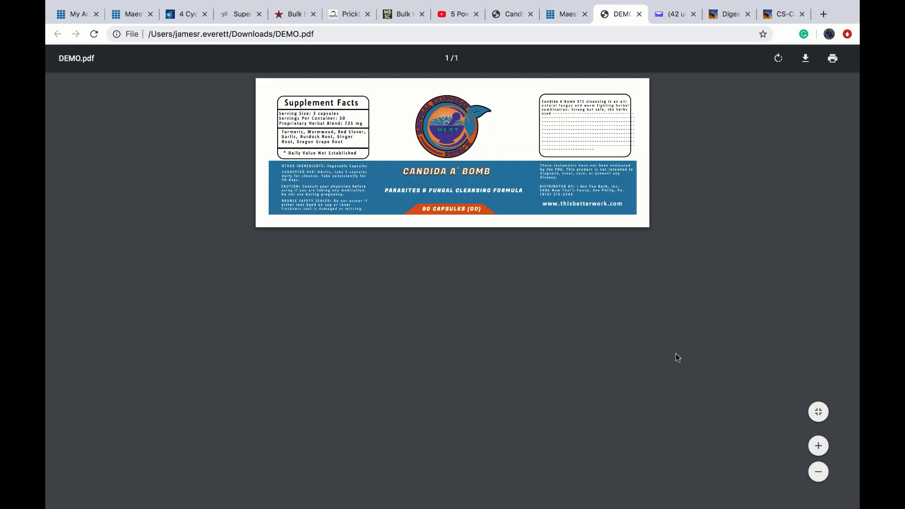
- Zoom in four times on the DEMO.pdf page in the PDF viewer
click(818, 448)
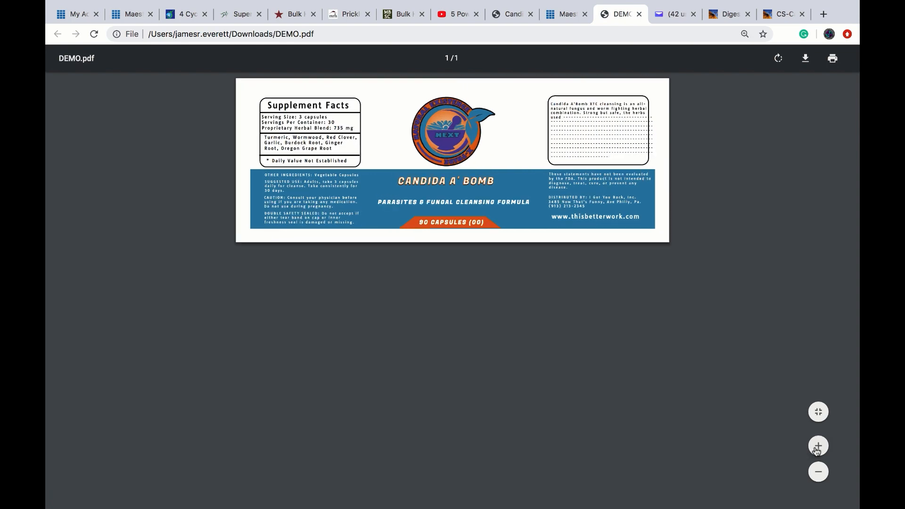
click(819, 448)
click(819, 448)
click(818, 448)
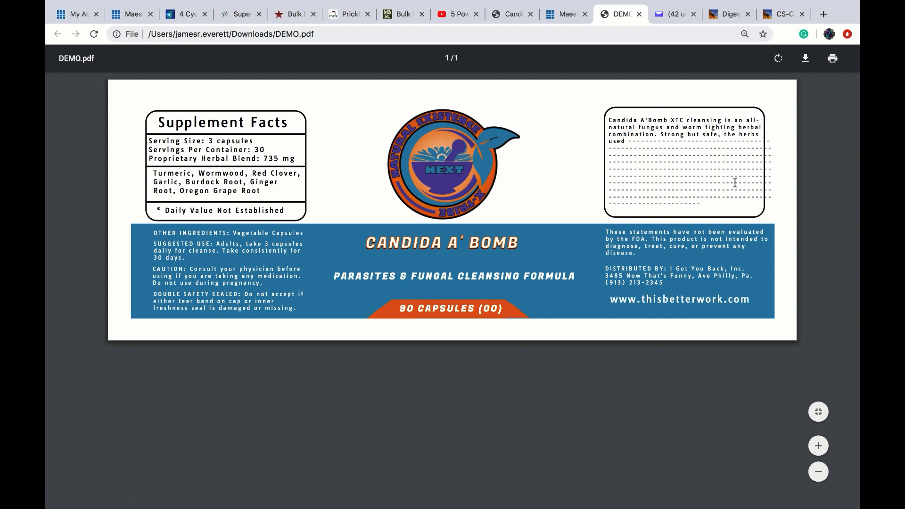
- Start downloading the PDF, check the Desktop save location, then cancel without saving
click(806, 59)
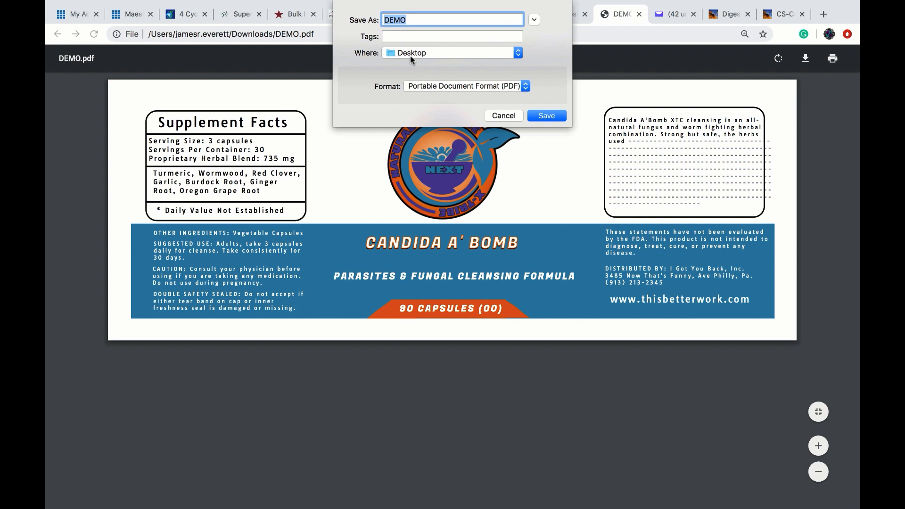
click(519, 53)
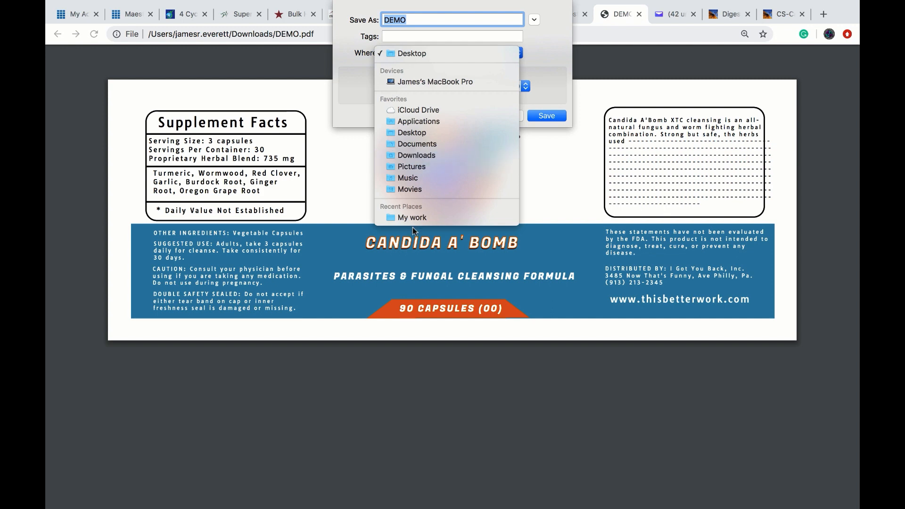
click(400, 375)
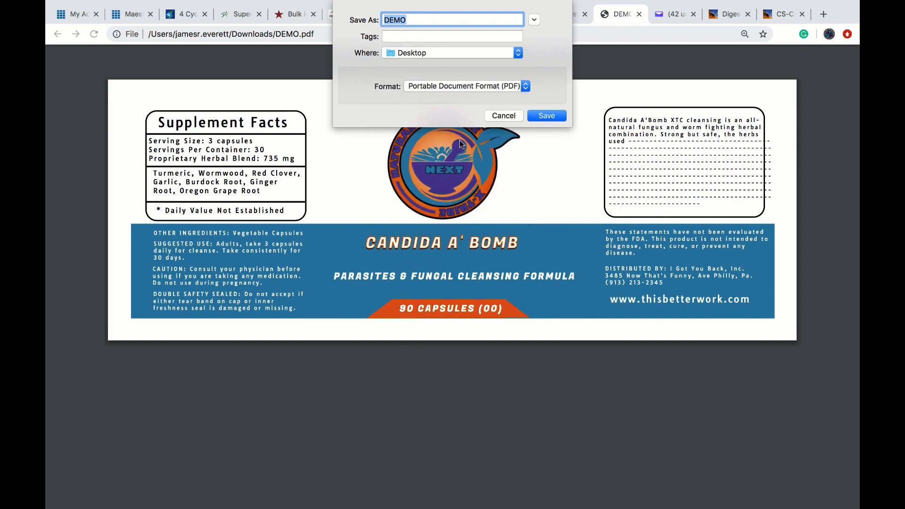
click(497, 118)
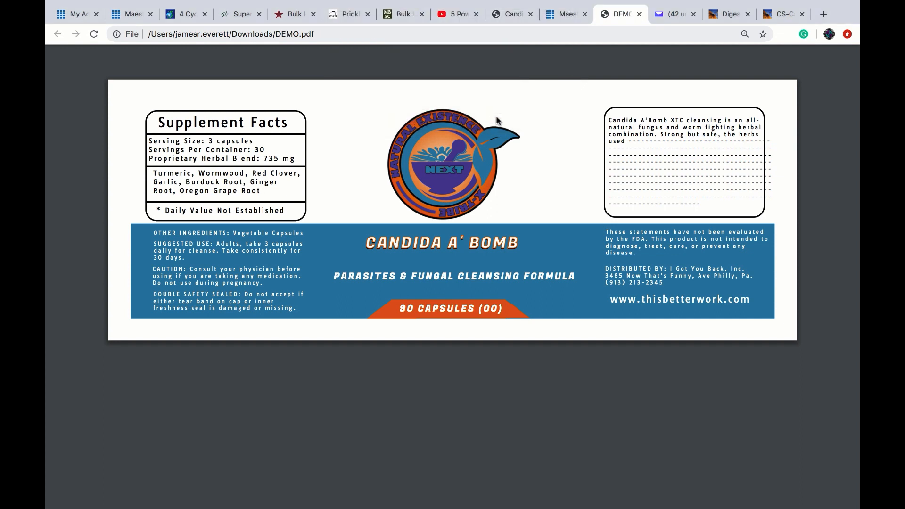